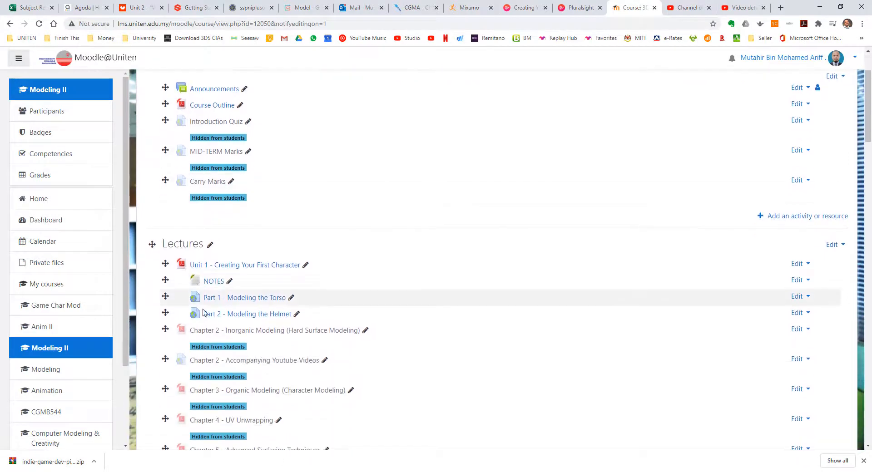
Open the Unit 1 NOTES file and examine the LEGS modelling instructions at an enlarged text size
left_click(206, 282)
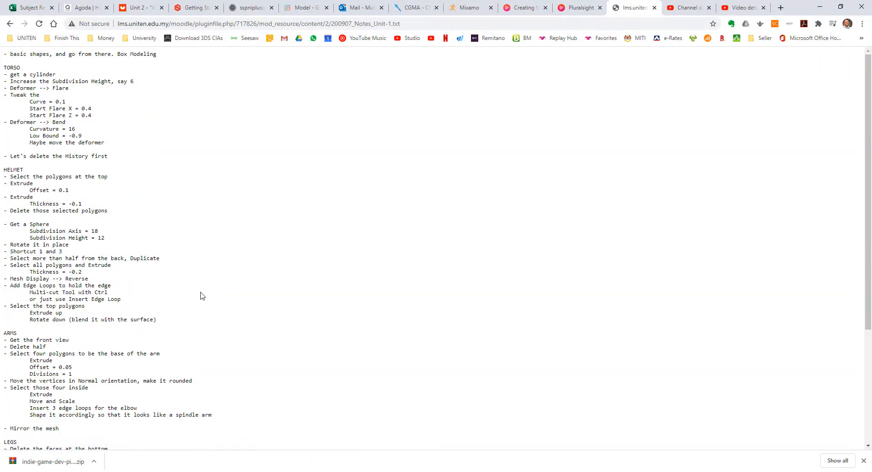
scroll(202, 296, "up", 4, "ctrl")
scroll(202, 296, "down", 6)
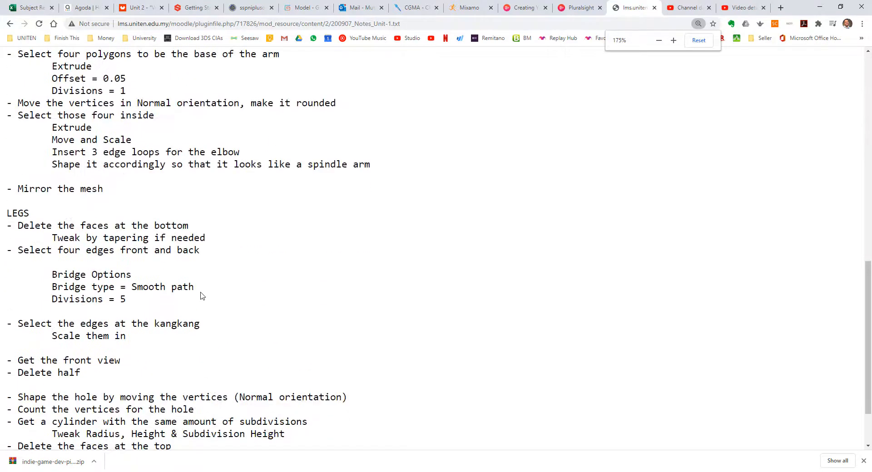
scroll(202, 296, "down", 2)
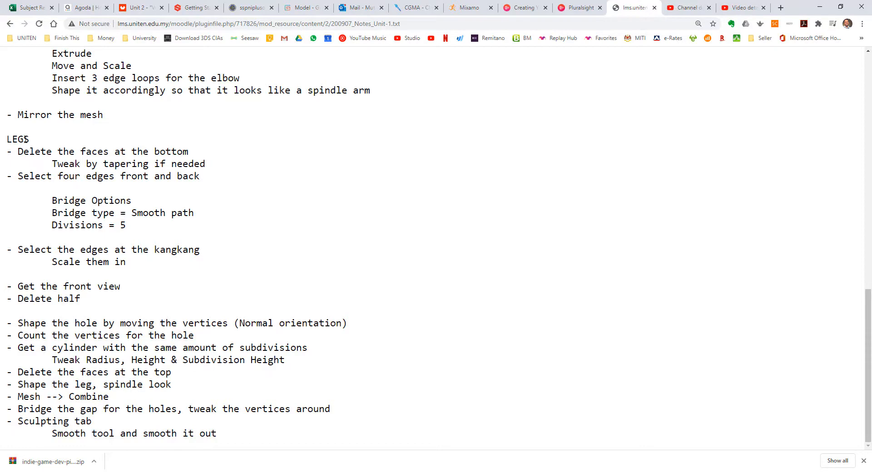
left_click_drag(8, 142, 233, 302)
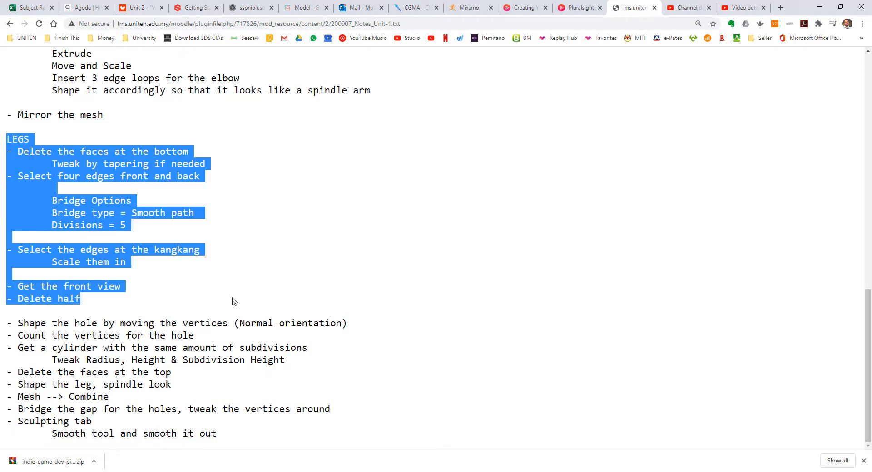
mouse_move(83, 328)
left_mouse_down()
mouse_move(244, 406)
mouse_move(366, 422)
left_mouse_up()
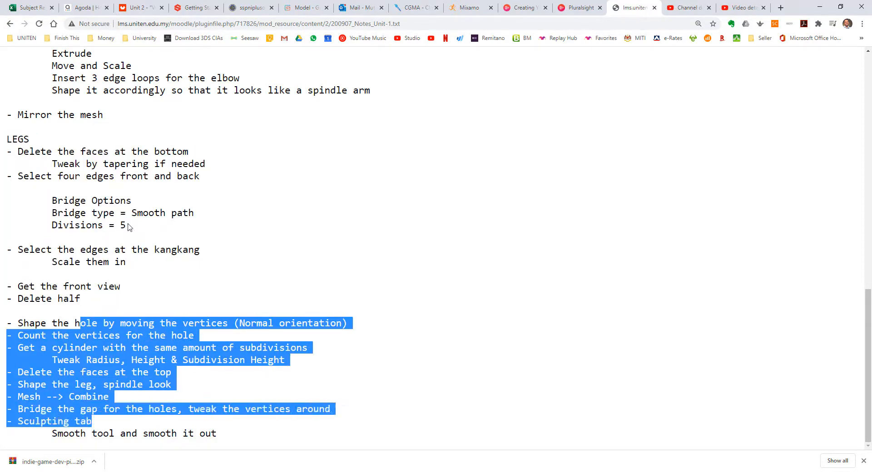
left_click_drag(8, 139, 181, 304)
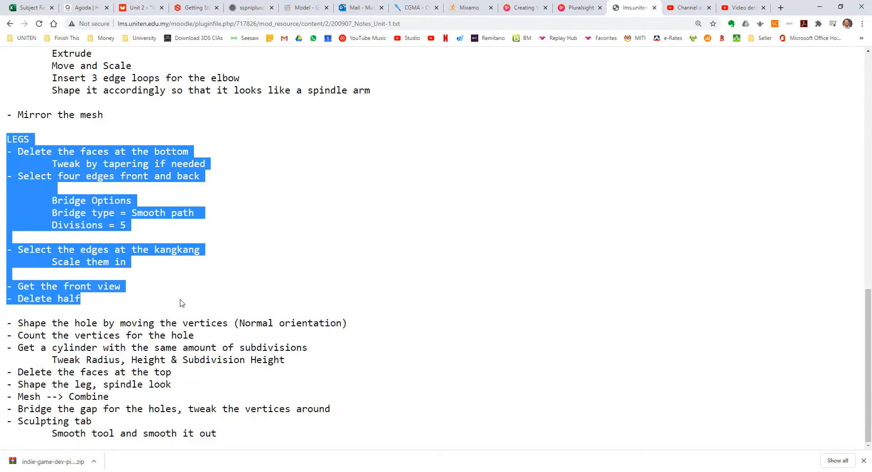
Switch to Autodesk Maya and bring the body cylinder pCylinder1 into face selection mode with its underside in view
key("alt+Tab")
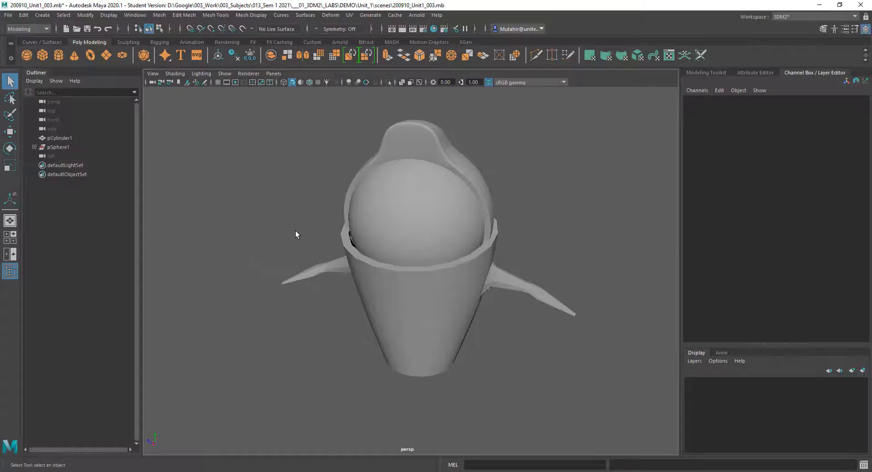
left_click(444, 342)
key("f")
left_click_drag(448, 220, 444, 300, "alt")
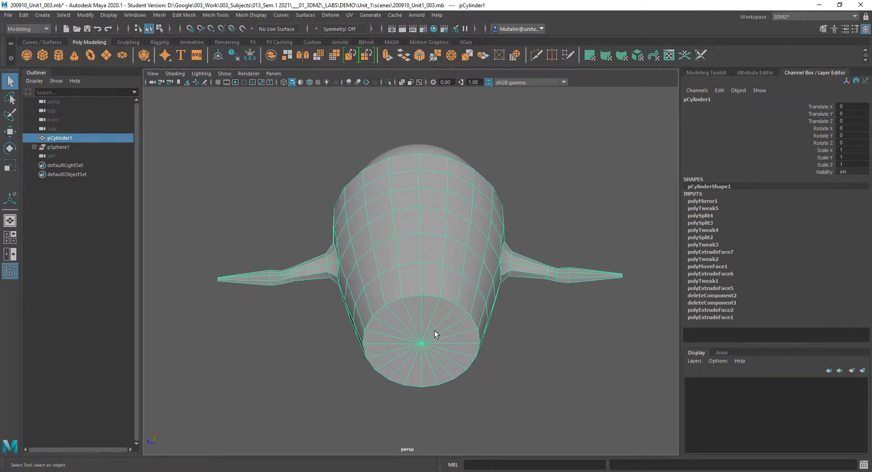
middle_click_drag(435, 335, 411, 244, "alt")
right_click_drag(410, 243, 409, 270)
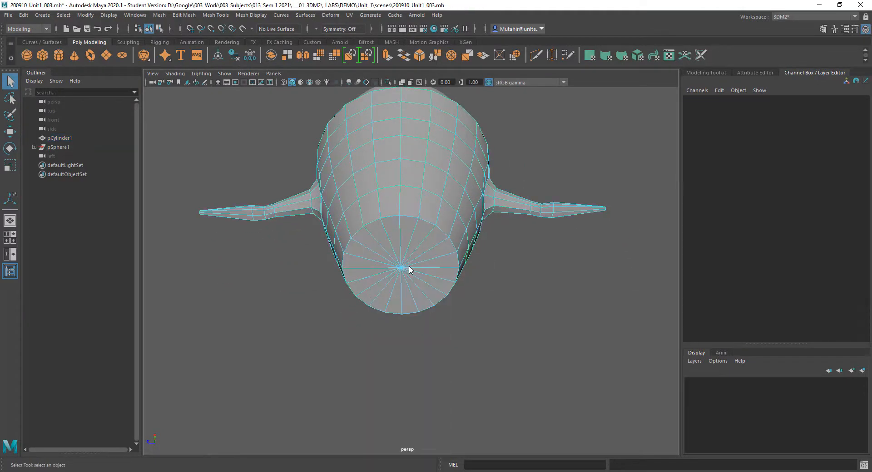
left_click_drag(409, 270, 401, 314, "alt")
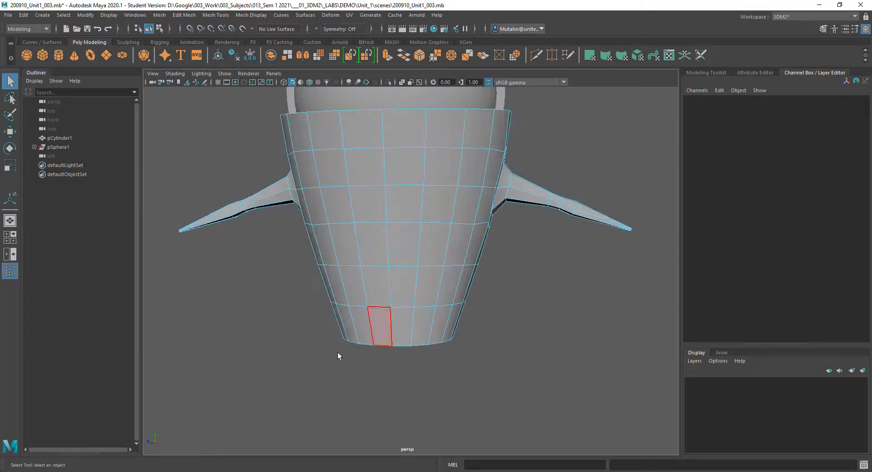
Try to delete the body's lowest band of faces together with the bottom cap, and undo the deletion
left_click_drag(282, 331, 527, 372)
left_click_drag(364, 292, 369, 323, "alt")
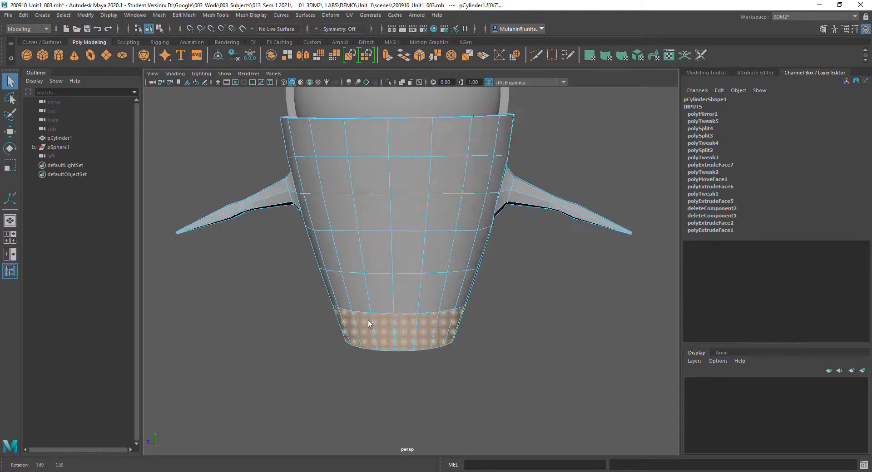
scroll(415, 249, "down", 3)
left_click_drag(414, 249, 387, 289, "alt")
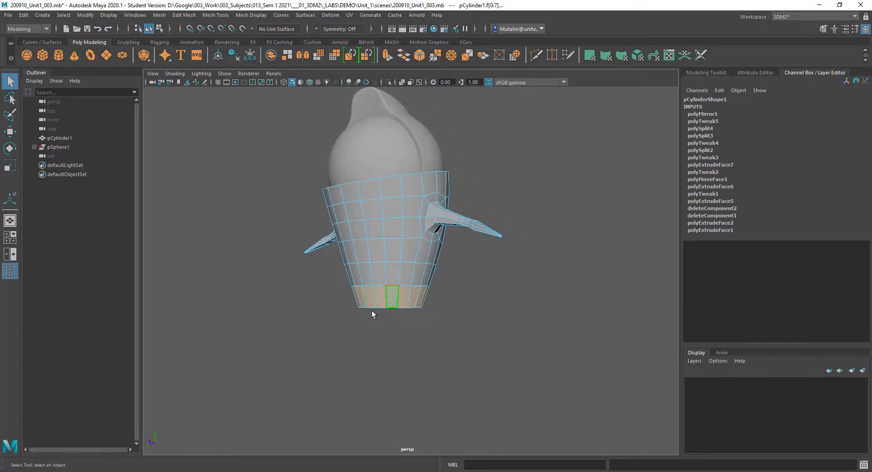
mouse_move(427, 273)
left_mouse_down("alt")
mouse_move(411, 211)
mouse_move(400, 288)
mouse_move(417, 275)
left_mouse_up("alt")
key("Delete")
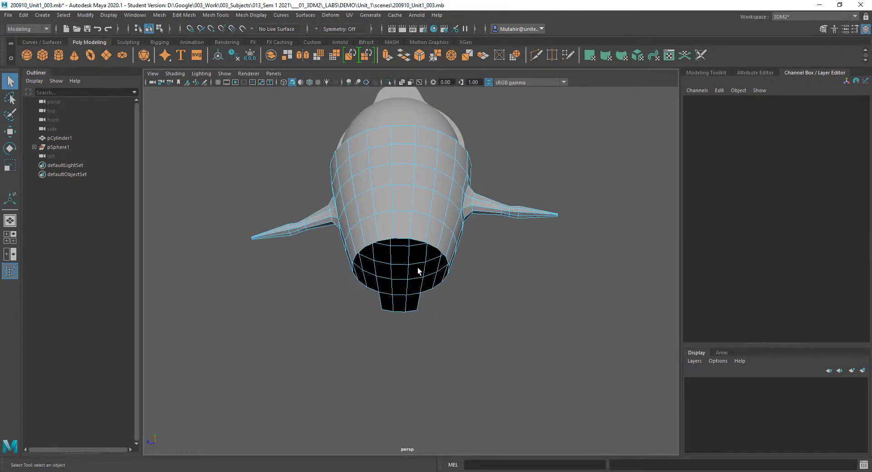
double_click(440, 285)
left_click_drag(445, 304, 454, 329, "alt")
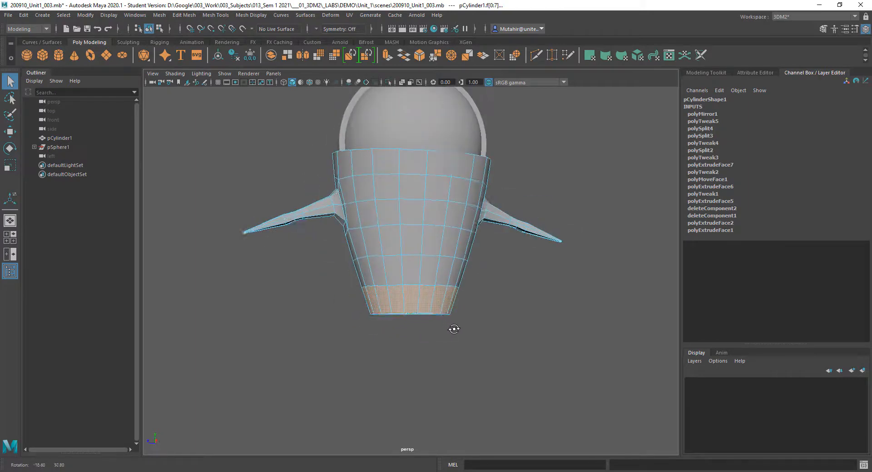
Delete only the cap faces at the body's bottom to leave the underside open
key("4")
mouse_move(335, 353)
left_mouse_down()
mouse_move(499, 303)
mouse_move(477, 254)
mouse_move(345, 228)
mouse_move(298, 247)
mouse_move(350, 230)
left_mouse_up()
key("5")
left_click(578, 230)
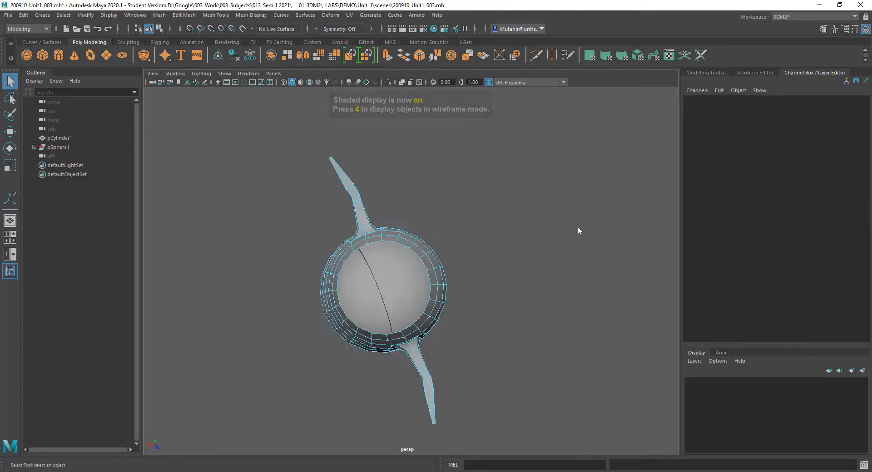
left_click_drag(578, 230, 416, 319, "alt")
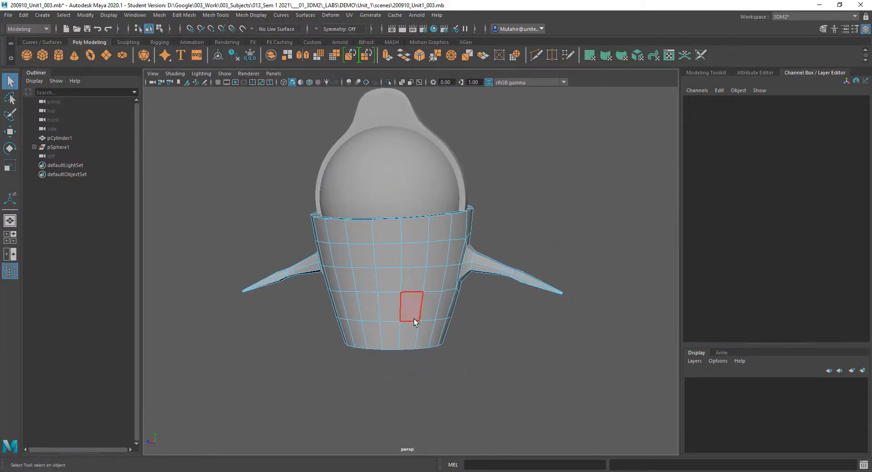
mouse_move(406, 315)
left_mouse_down("alt")
mouse_move(389, 305)
mouse_move(436, 345)
mouse_move(404, 259)
mouse_move(419, 288)
mouse_move(414, 318)
mouse_move(405, 302)
left_mouse_up("alt")
middle_click_drag(418, 258, 427, 294, "alt")
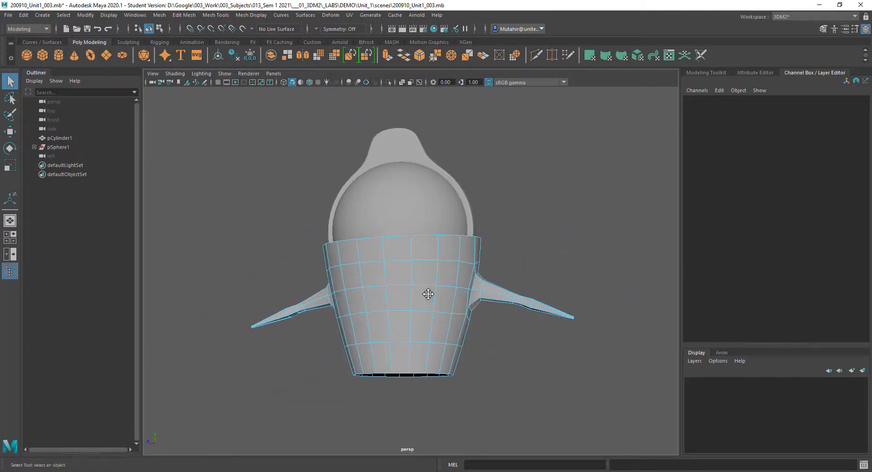
Scale the body's bottom ring of vertices inward and move it slightly down
right_click_drag(493, 296, 437, 302, "alt")
middle_click_drag(418, 306, 414, 291, "alt")
left_click_drag(414, 291, 420, 280, "alt")
middle_click_drag(414, 286, 414, 268, "alt")
left_click_drag(414, 273, 362, 290, "alt")
right_click_drag(362, 249, 324, 244)
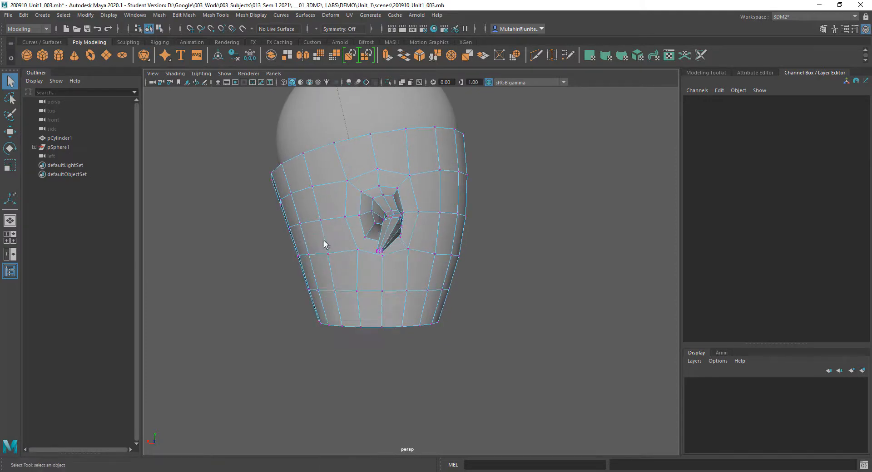
left_click(328, 253)
middle_click_drag(343, 306, 345, 285, "alt")
left_click_drag(287, 307, 464, 327)
left_click_drag(415, 338, 374, 322, "alt")
key("r")
key("q")
key("w")
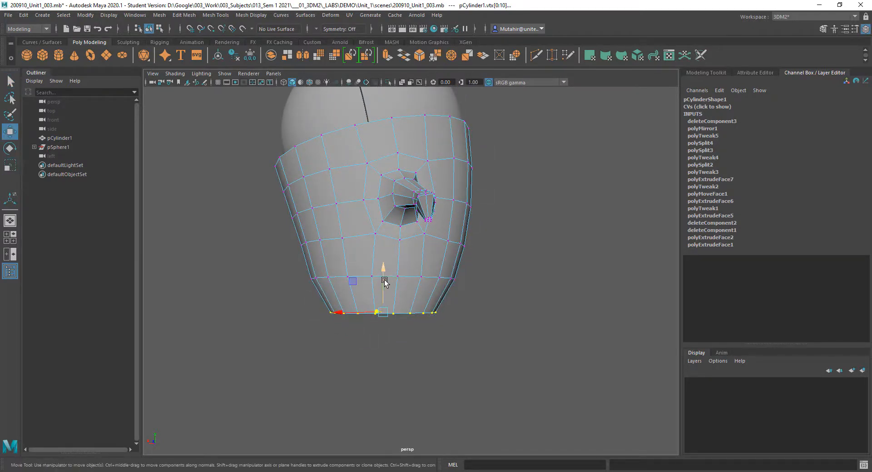
left_click_drag(384, 286, 330, 328)
key("q")
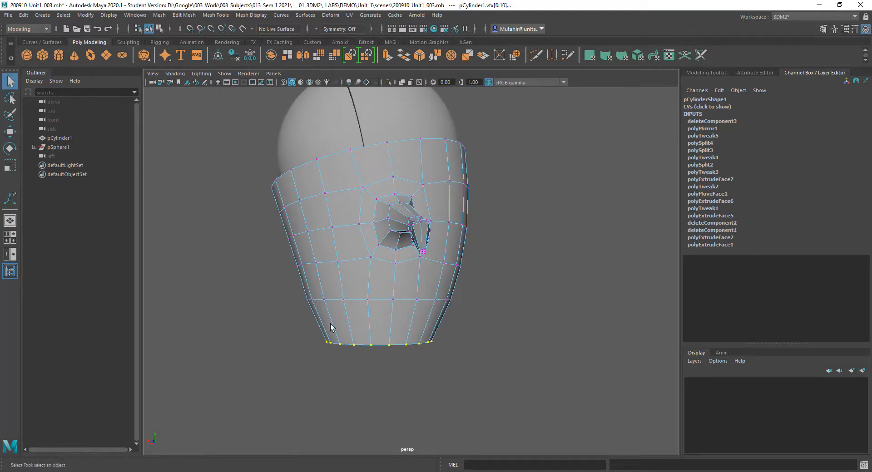
Scale the second-lowest ring of body vertices slightly inward to taper the lower torso
left_click_drag(453, 307, 475, 291)
key("r")
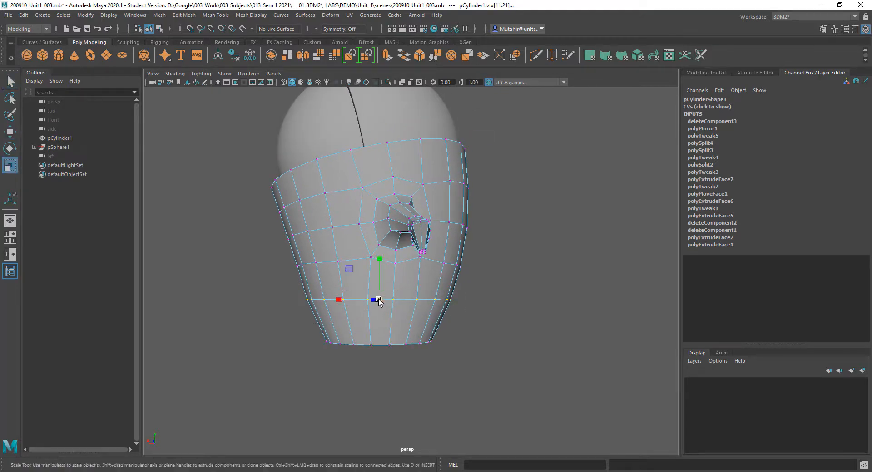
left_click_drag(375, 300, 369, 307)
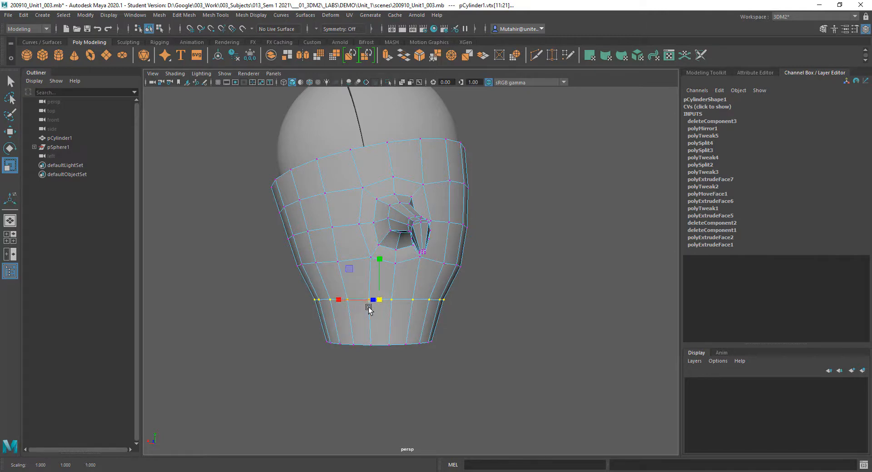
key("q")
Shift the body's bottom vertex ring horizontally so the lower torso bends towards one side
left_click_drag(300, 327, 513, 374)
key("w")
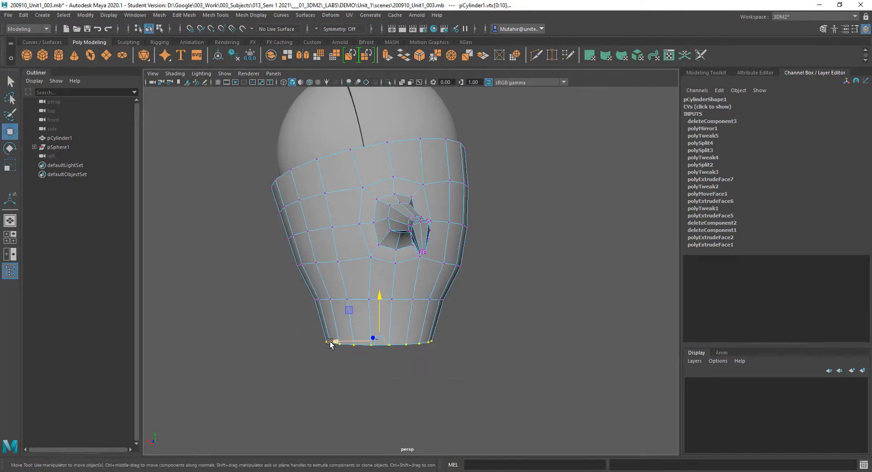
left_click_drag(330, 343, 322, 344)
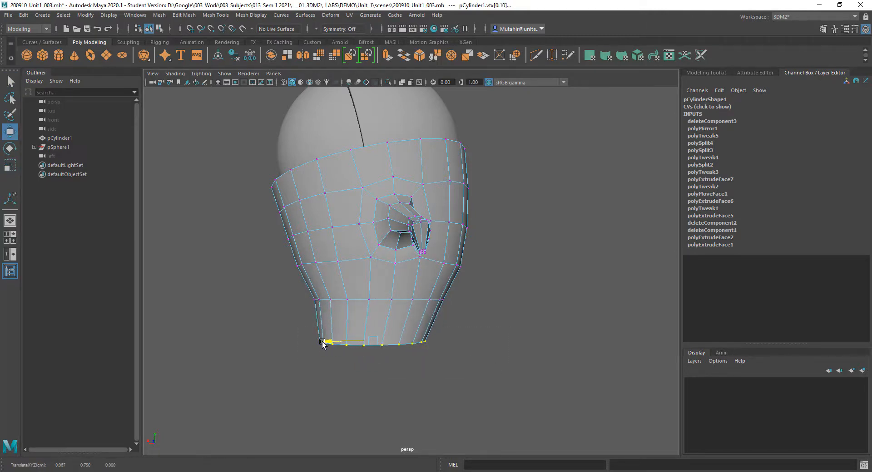
key("q")
In the orthographic front view, move the outer vertices at one end of the second-lowest ring slightly outward
left_click_drag(420, 345, 347, 329, "alt")
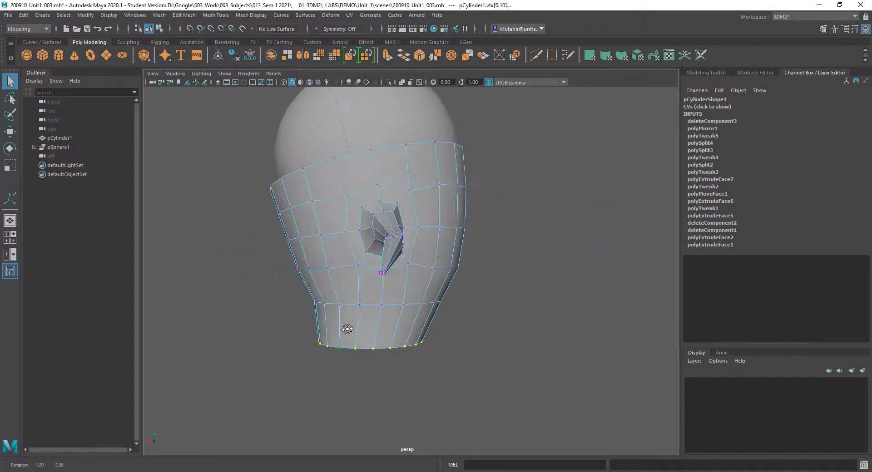
key("space")
left_click_drag(325, 291, 321, 318)
key("f")
middle_click_drag(494, 292, 373, 352, "alt")
right_click_drag(373, 353, 492, 252, "alt")
left_click_drag(418, 206, 482, 287, "ctrl+alt")
middle_click_drag(478, 266, 508, 277, "alt")
right_click_drag(457, 150, 430, 257, "alt")
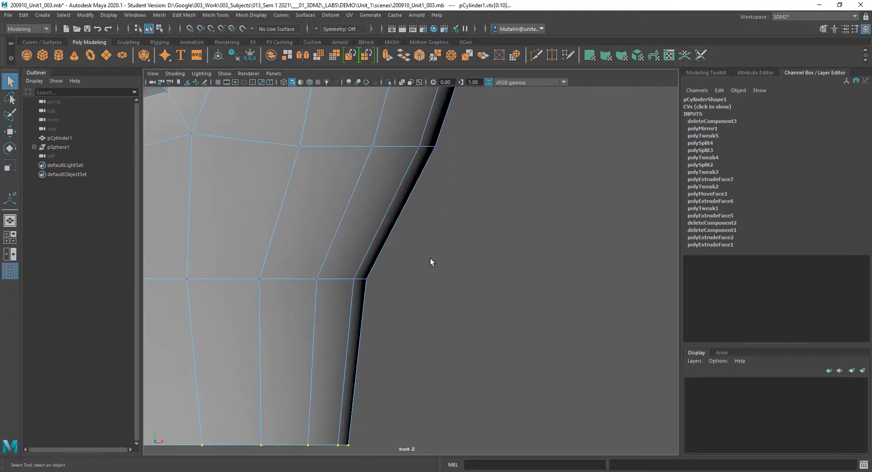
left_click_drag(370, 283, 297, 291)
left_click_drag(375, 280, 403, 283)
key("w")
key("q")
right_click_drag(428, 362, 434, 287, "alt")
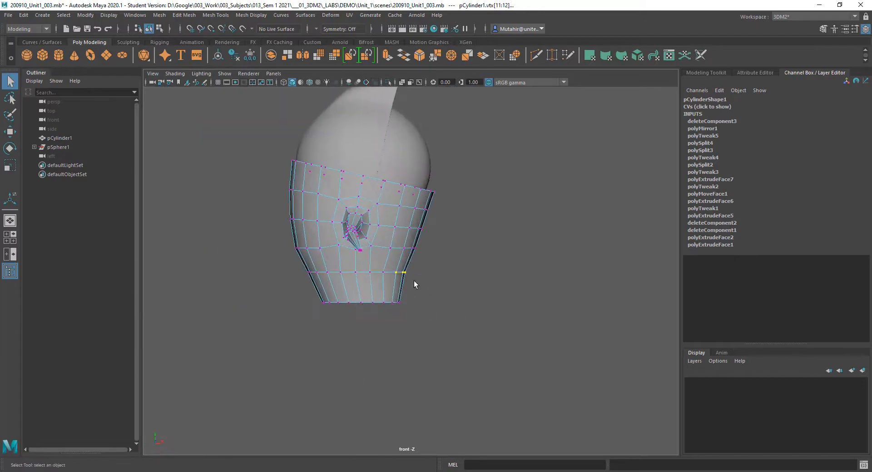
Return to the perspective view and clear the vertex selection, facing the open underside of the body
key("space")
left_click_drag(385, 270, 390, 251)
key("f")
right_click_drag(446, 279, 424, 240, "alt")
key("space")
left_click_drag(429, 282, 430, 267)
left_click_drag(399, 274, 482, 273, "alt")
right_click_drag(480, 254, 558, 331, "alt")
left_click(530, 399)
left_click_drag(529, 399, 444, 223, "alt")
Select four rim edges at the front and four matching edges at the back of the body's bottom opening
right_click_drag(441, 216, 442, 191)
left_click_drag(442, 192, 442, 241, "alt")
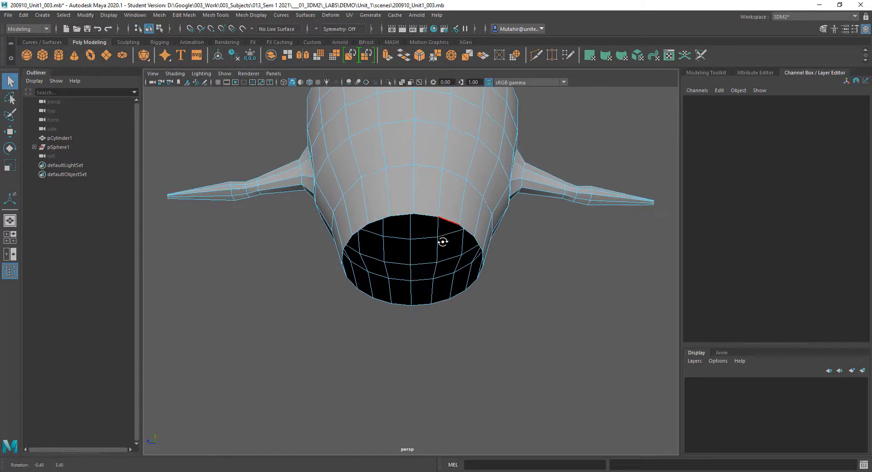
mouse_move(383, 223)
left_mouse_down("alt")
mouse_move(386, 257)
mouse_move(377, 232)
left_mouse_up("alt")
left_click(376, 225)
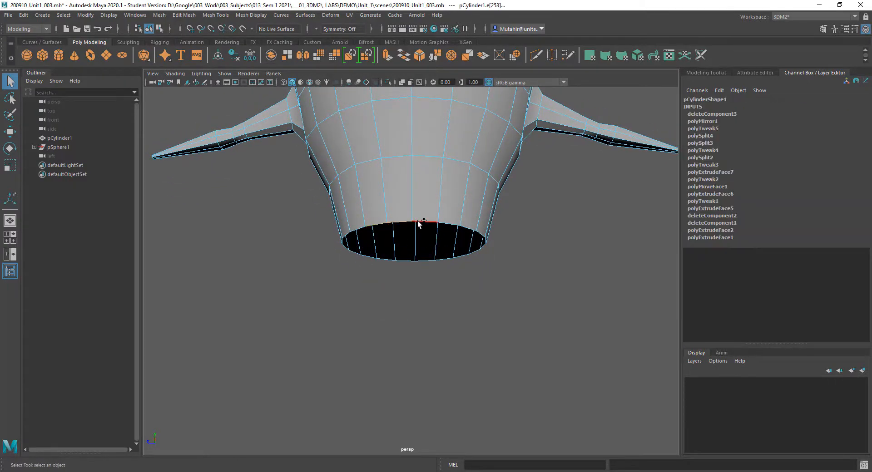
left_click(439, 224, "shift")
left_click_drag(432, 279, 410, 168, "alt")
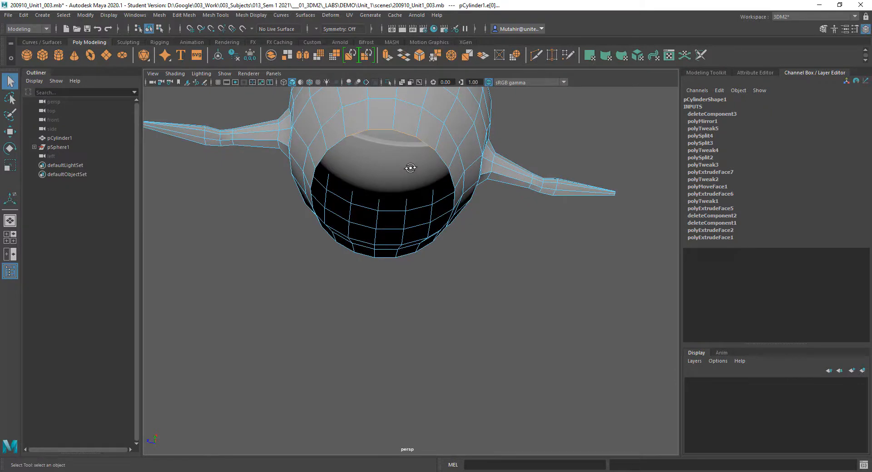
left_click_drag(374, 258, 366, 253, "alt")
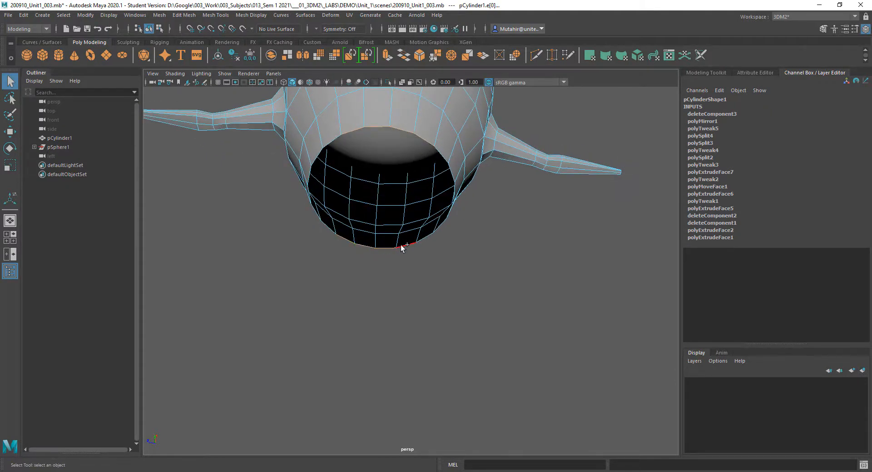
left_click_drag(409, 249, 589, 264, "alt")
left_click_drag(562, 300, 362, 318, "alt")
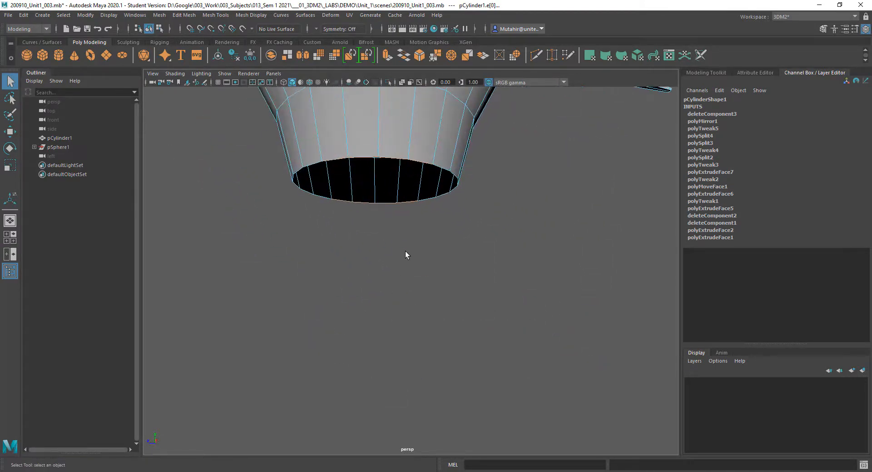
left_click_drag(418, 201, 366, 223, "alt")
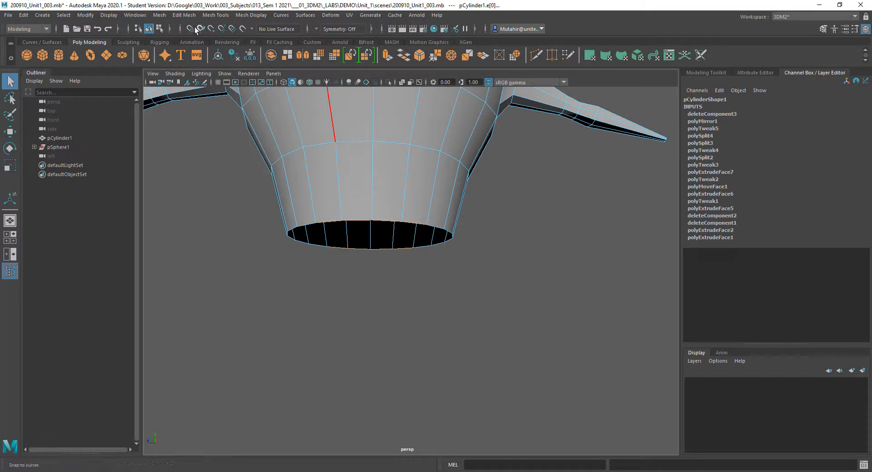
Bridge the selected front and back rim edges across the bottom opening with the default settings
left_click(185, 15)
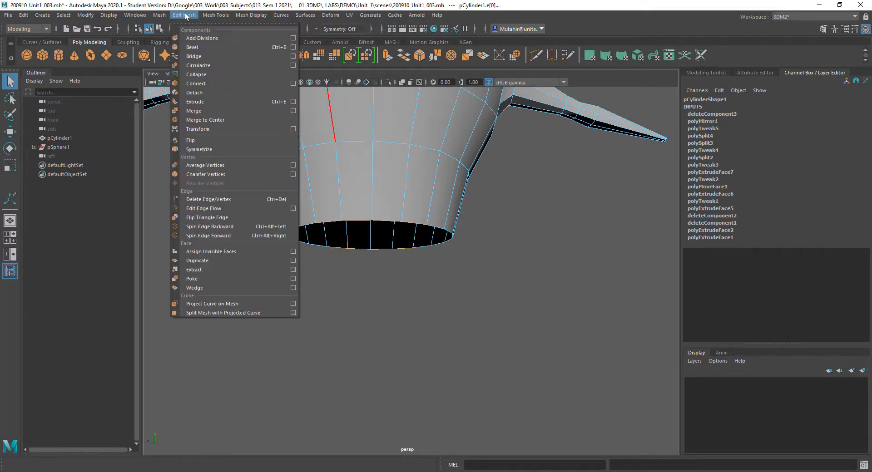
left_click(209, 56)
left_click_drag(341, 230, 335, 185, "alt")
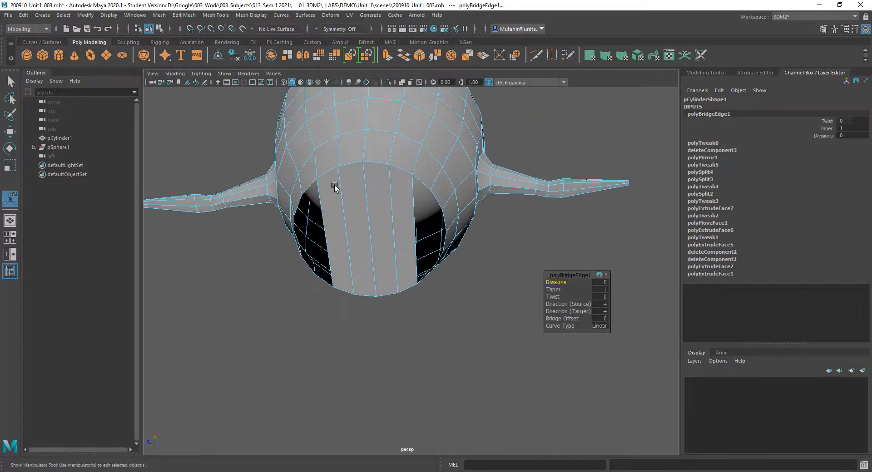
Undo the straight bridge across the body's bottom opening and set the Bridge type to Smooth path
key("ctrl+z")
left_click(184, 16)
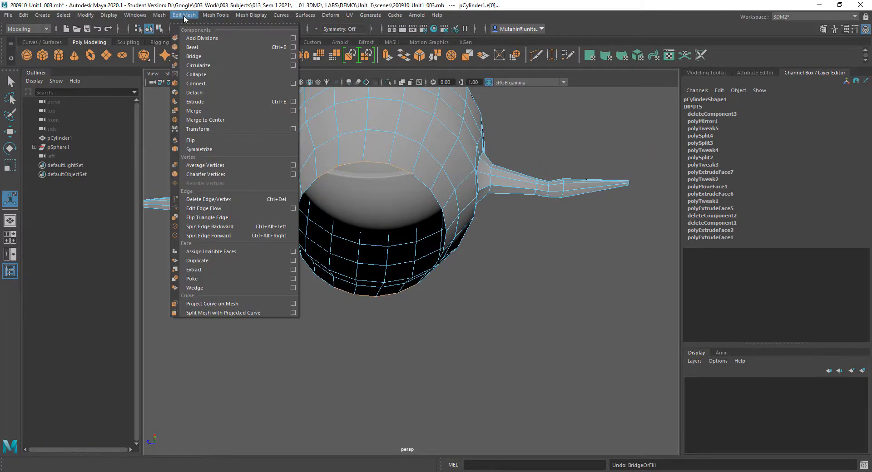
left_click(293, 57)
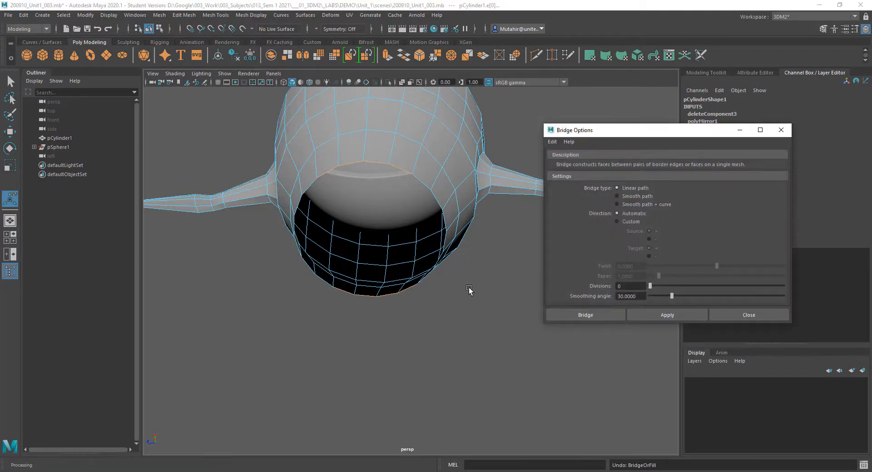
left_click_drag(469, 292, 439, 245, "alt")
left_click(636, 196)
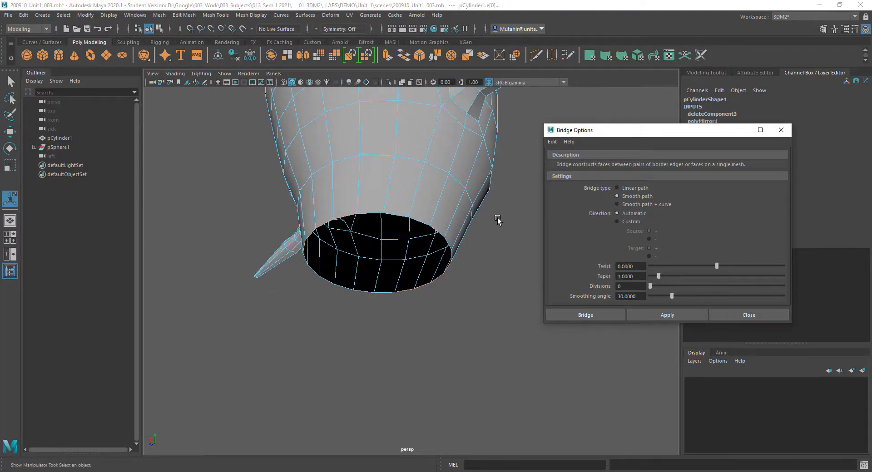
mouse_move(483, 177)
right_mouse_down("alt")
mouse_move(485, 164)
mouse_move(483, 179)
right_mouse_up("alt")
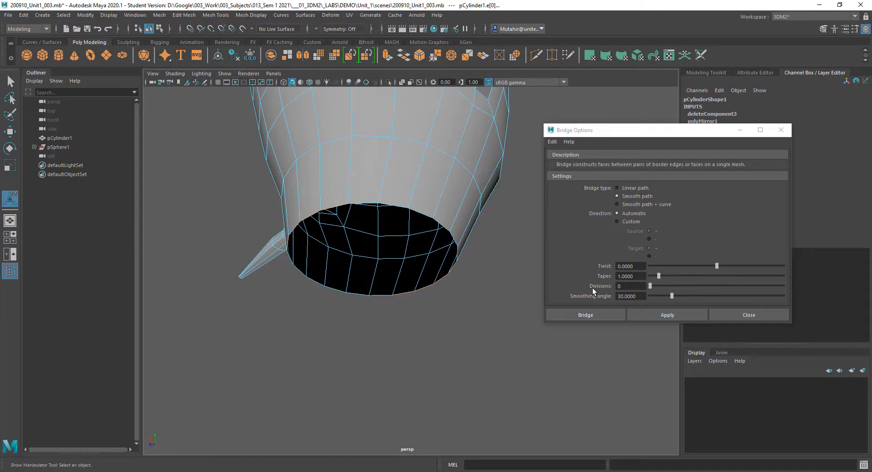
Bridge the selected front and back rim edges along the smooth path with 6 divisions
left_click(650, 285)
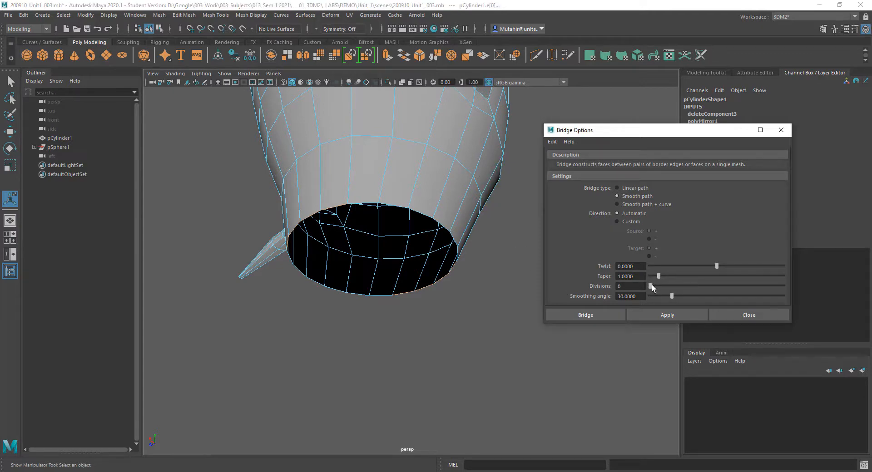
left_click_drag(664, 285, 675, 286)
left_click(666, 315)
left_click_drag(409, 326, 354, 267, "alt")
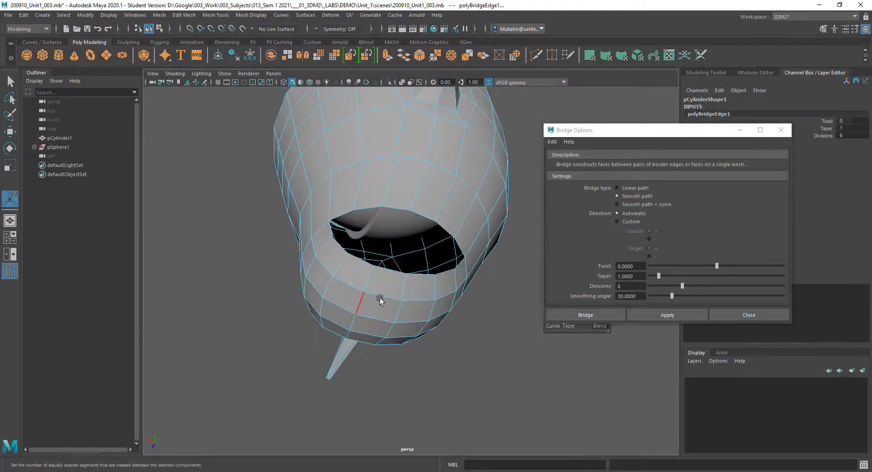
left_click_drag(417, 332, 442, 326, "alt")
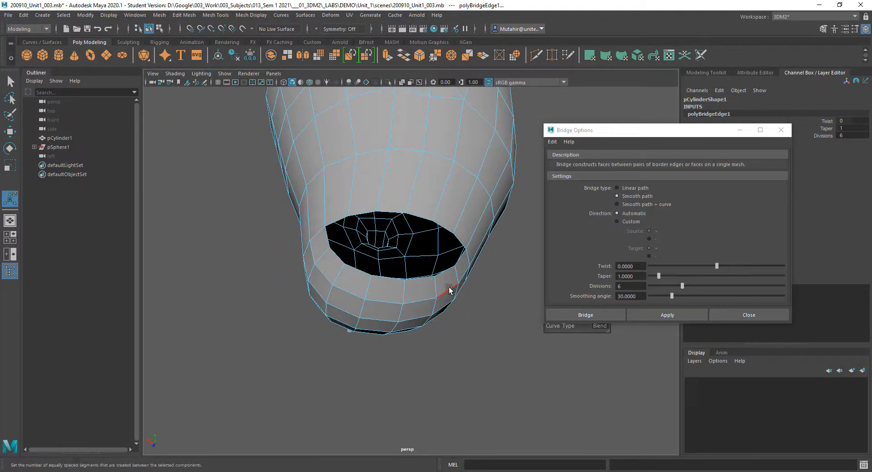
middle_click_drag(447, 290, 427, 296, "alt")
Undo the six-division bridge and bridge the rim edges again along a smooth path with 5 divisions, then close the options
key("ctrl+z")
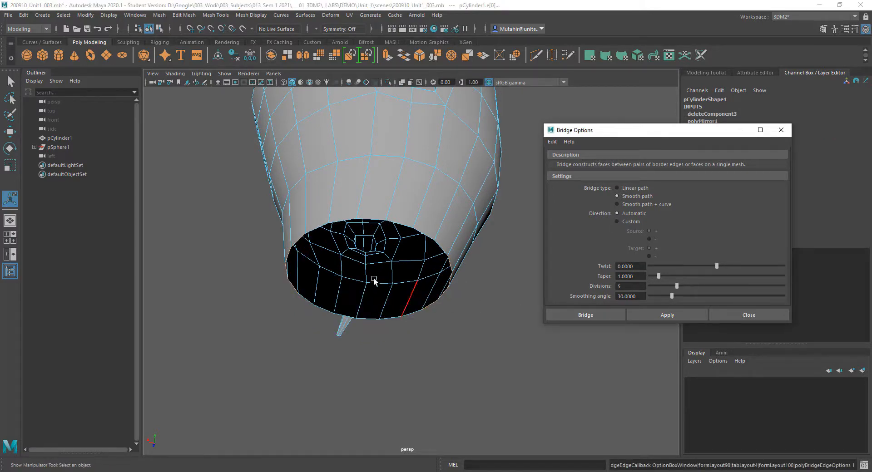
left_click(664, 314)
left_click_drag(477, 307, 413, 317, "alt")
left_click(749, 315)
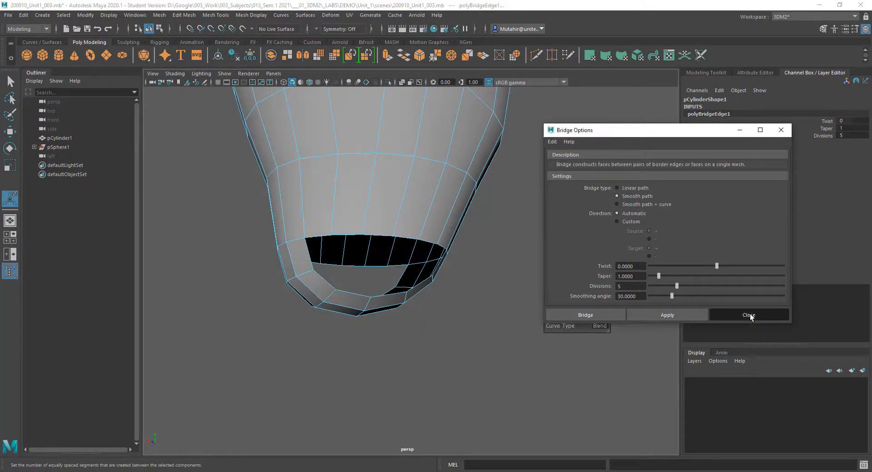
Clear the edge selection and examine the curved bridge and the two leg openings from the side, below and front
left_click_drag(356, 320, 408, 345, "alt")
left_click_drag(419, 371, 445, 361)
scroll(426, 249, "down", 5)
left_click_drag(426, 250, 337, 264, "alt")
scroll(385, 230, "up", 2)
middle_click_drag(438, 193, 434, 247, "alt")
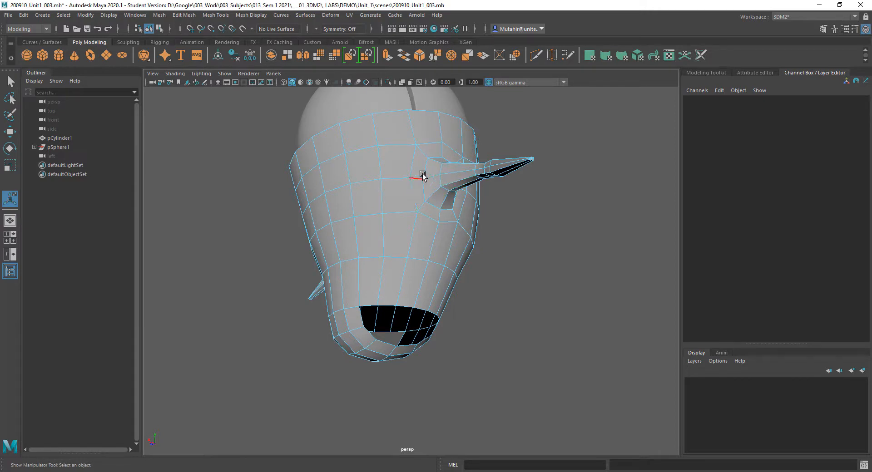
left_click_drag(425, 198, 427, 191, "alt")
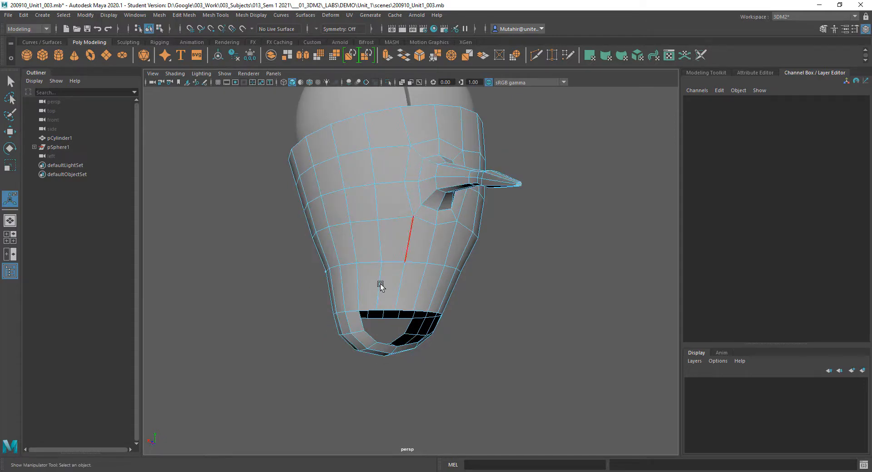
left_click_drag(380, 285, 368, 237, "alt")
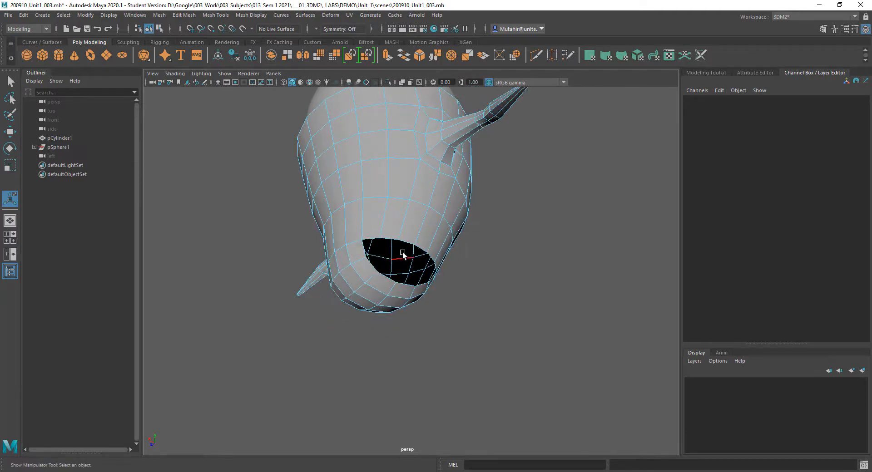
left_click_drag(401, 247, 397, 210, "alt")
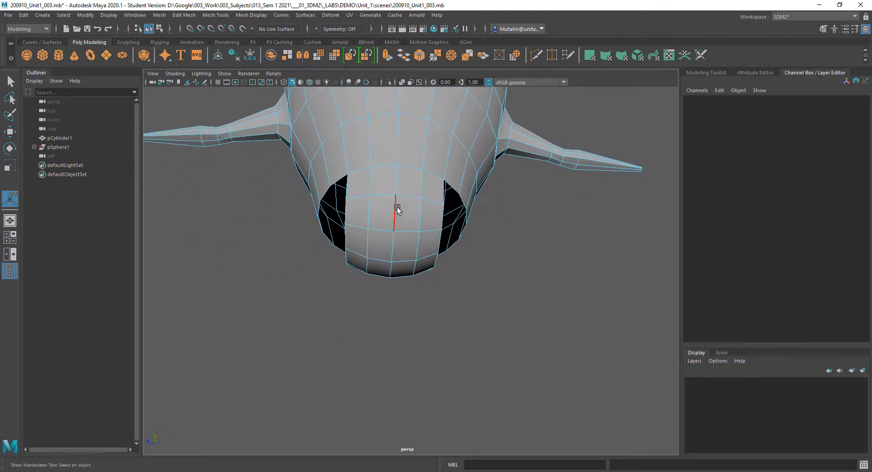
scroll(386, 276, "down", 5)
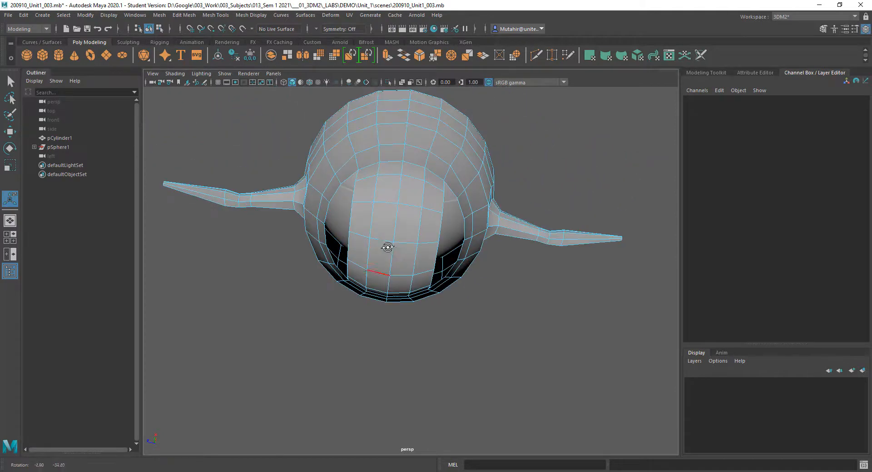
Select two neighbouring cross-edge rows in the middle of the bridge one by one and scale each narrower across the body
key("q")
right_click_drag(392, 213, 393, 189)
left_click_drag(396, 211, 394, 237, "alt")
double_click(383, 204)
key("r")
left_click_drag(358, 210, 370, 209)
key("q")
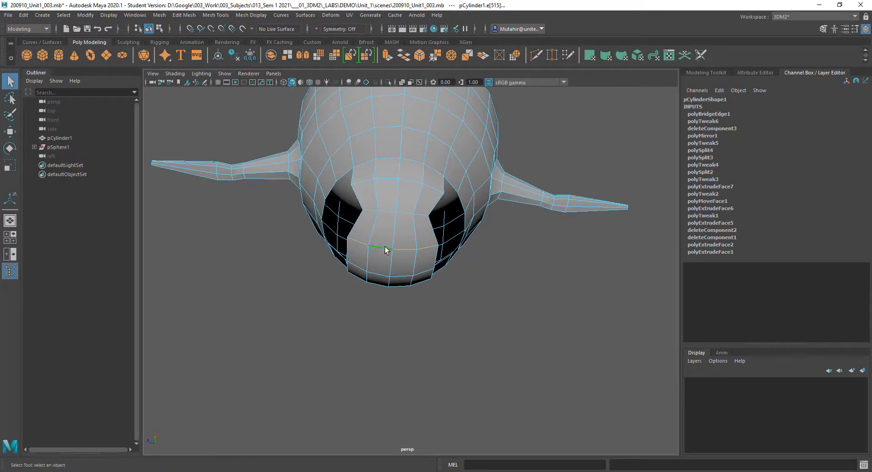
key("r")
middle_click_drag(351, 244, 366, 242)
key("q")
left_click_drag(365, 241, 397, 236, "alt")
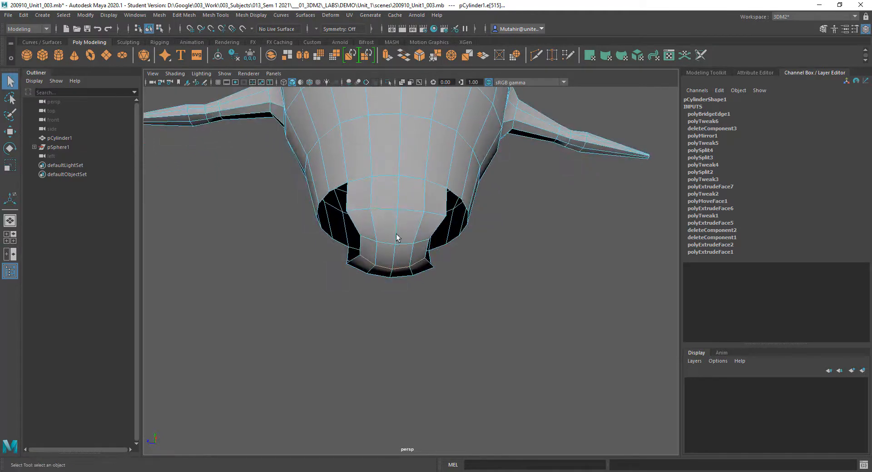
Scale the bridge's first cross-edge row below the rim and the row next to it narrower across the body
double_click(388, 209)
key("r")
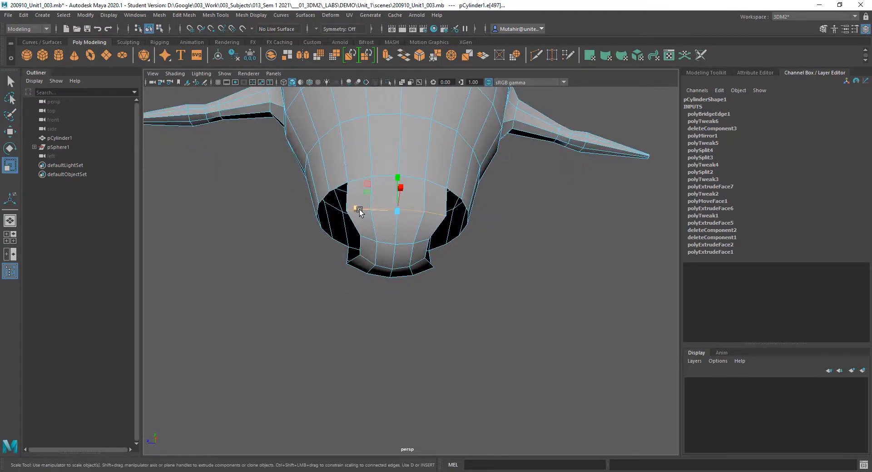
left_click_drag(359, 209, 385, 207)
key("q")
key("r")
left_click_drag(347, 174, 348, 174)
left_click(380, 207)
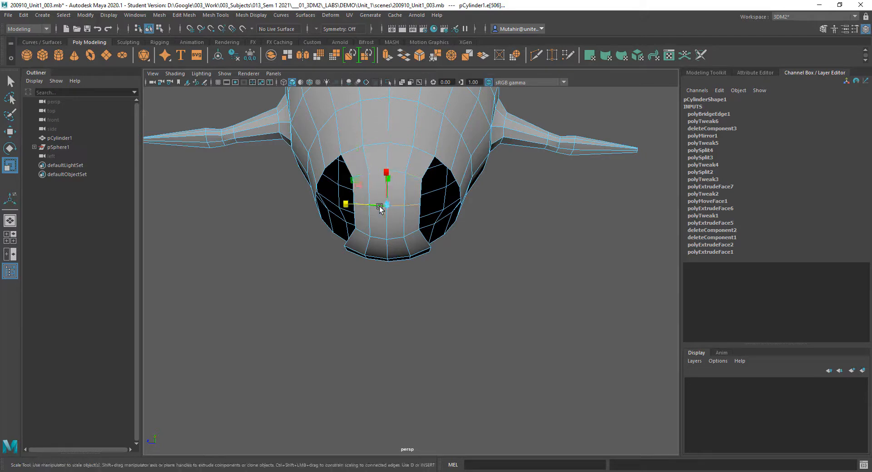
left_click_drag(344, 204, 359, 205)
double_click(380, 239)
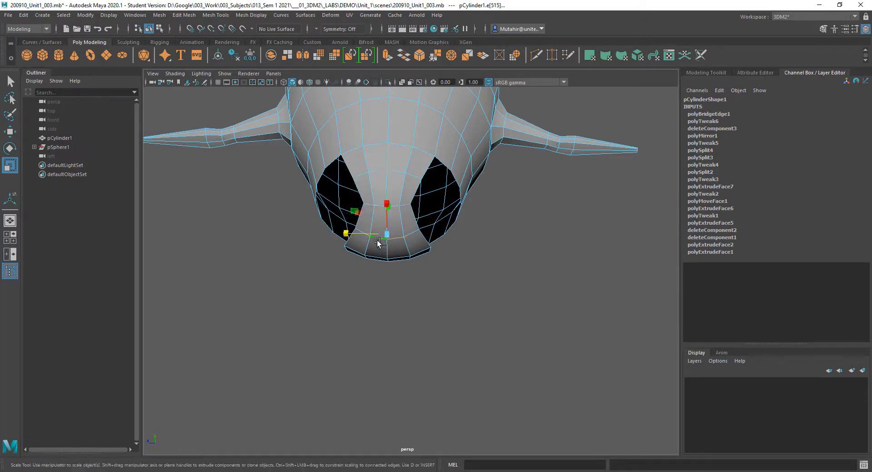
Narrow the bridge's cross-edge rows further, including the first row below the rim, to even out the strip between the leg openings
left_click_drag(377, 241, 451, 212, "alt")
double_click(399, 217)
left_click_drag(394, 214, 288, 241)
key("q")
key("r")
key("q")
key("r")
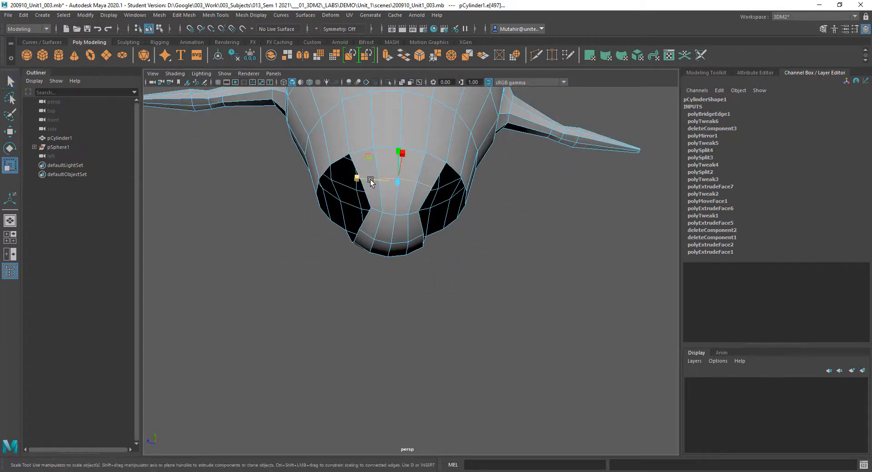
left_click_drag(370, 179, 366, 180)
key("q")
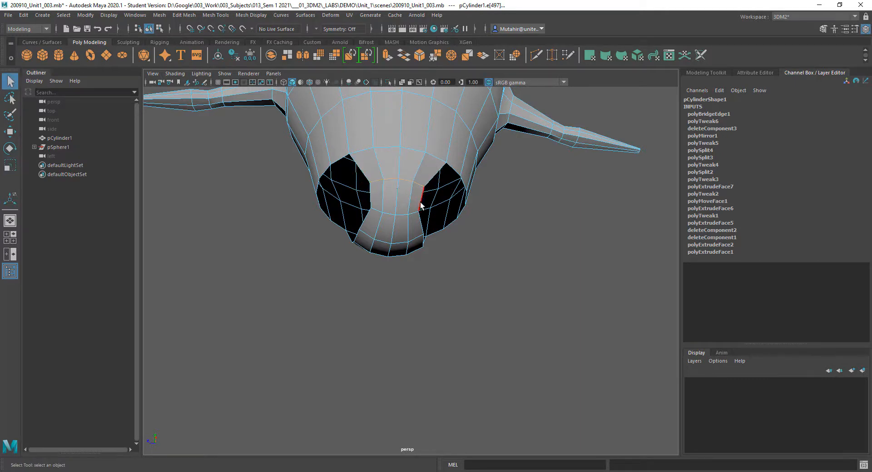
Fine-tune the widths of the bridge's first two cross-edge rows so that the strip's sides curve smoothly
mouse_move(422, 193)
left_mouse_down("alt")
mouse_move(363, 203)
mouse_move(356, 187)
mouse_move(408, 191)
left_mouse_up("alt")
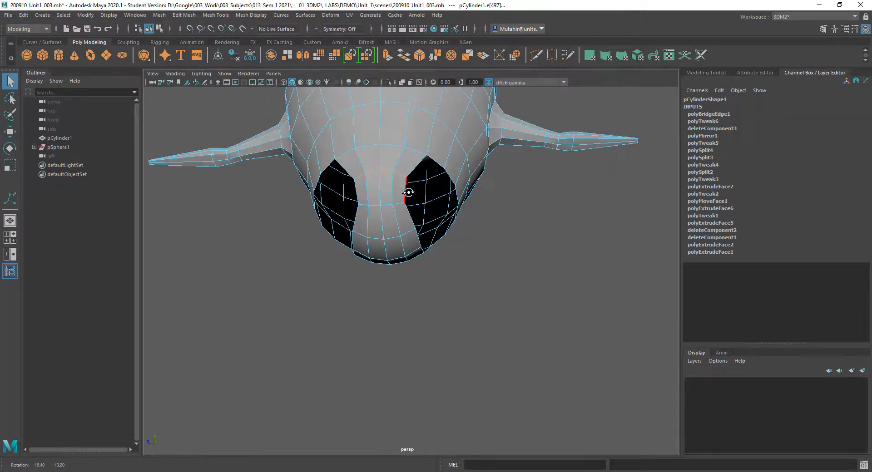
key("r")
left_click_drag(339, 178, 335, 216)
key("q")
double_click(363, 203)
key("r")
key("q")
left_click_drag(445, 238, 269, 225, "alt")
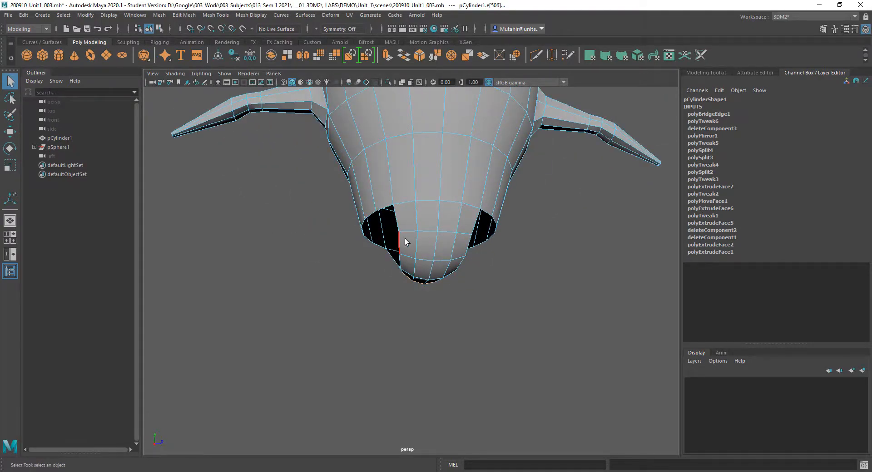
Scale the cross-edge row nearest the opposite rim of the bridge narrower across the body
left_click_drag(416, 255, 427, 215, "alt")
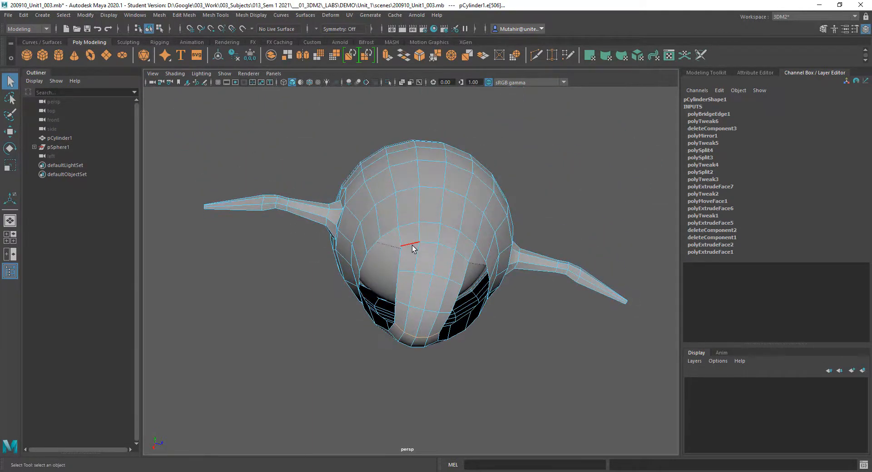
key("r")
left_click_drag(478, 258, 429, 290)
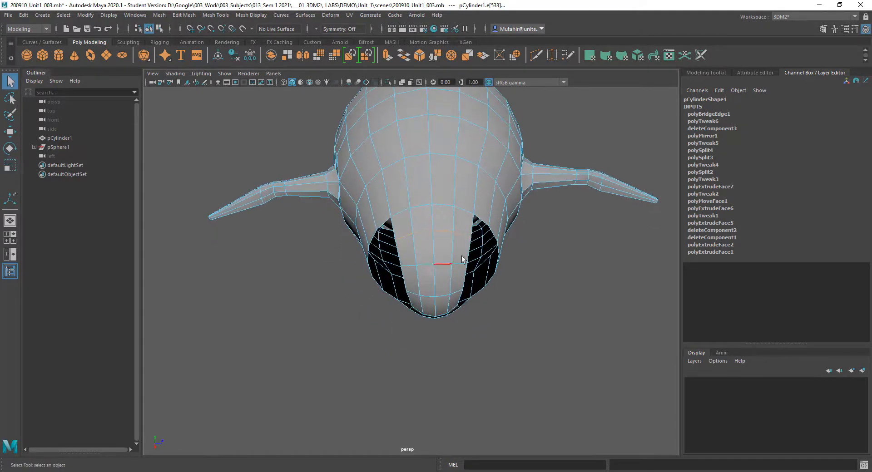
left_click_drag(479, 238, 478, 236)
key("q")
Select a vertex on the upper rim of one leg opening and set the Move tool's axis orientation to Normal
left_click_drag(478, 236, 389, 201, "alt")
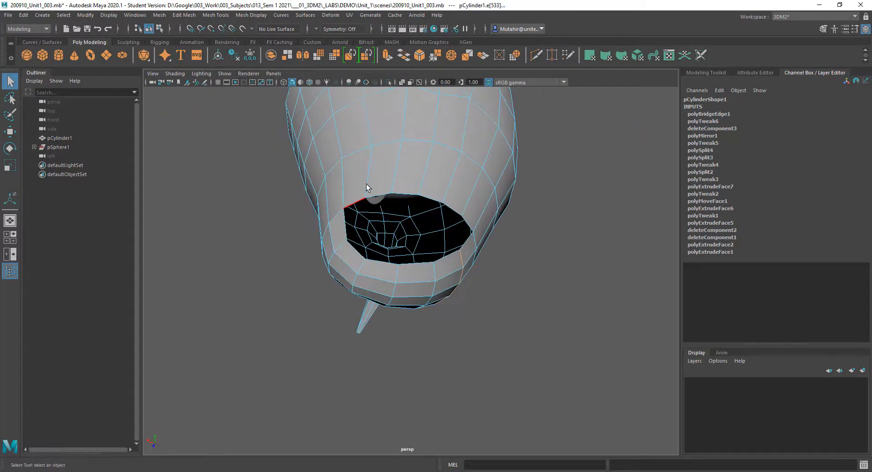
left_click_drag(426, 251, 380, 211, "alt")
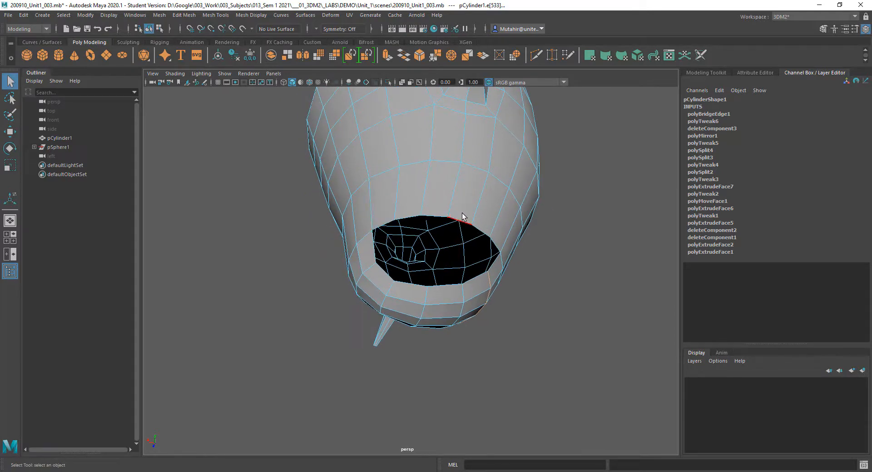
middle_click_drag(447, 187, 461, 170, "alt")
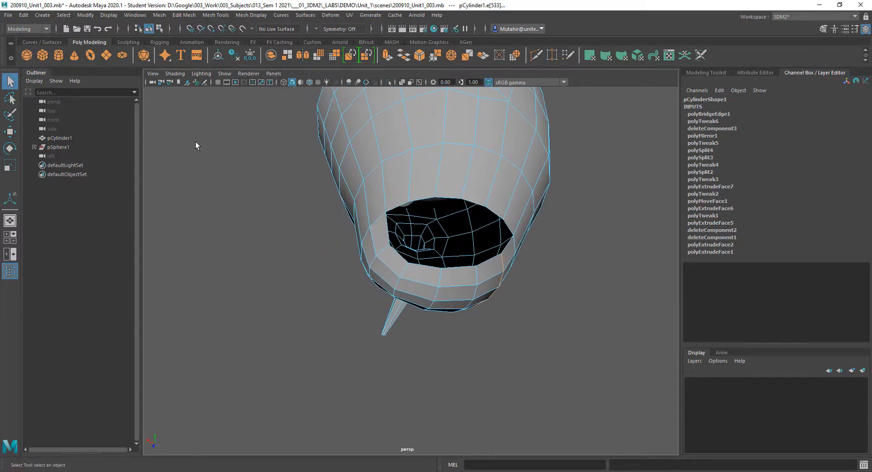
right_click_drag(432, 211, 384, 195)
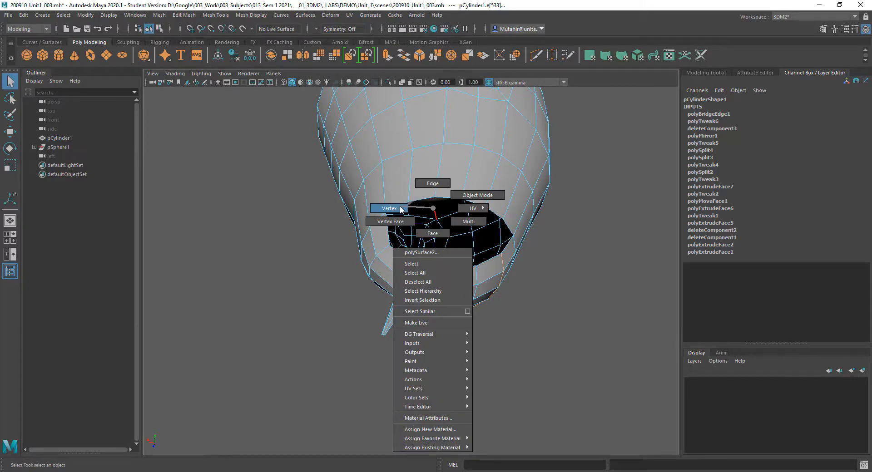
right_click_drag(400, 210, 399, 210)
left_click_drag(413, 225, 453, 217, "alt")
left_click(429, 230)
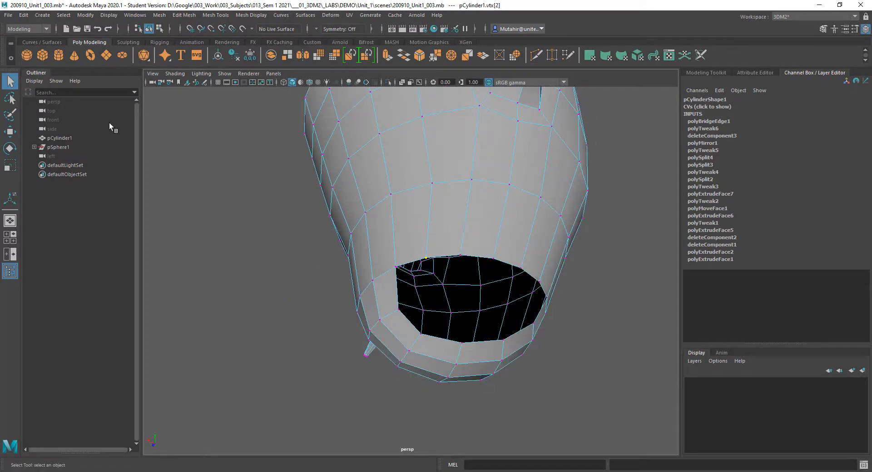
double_click(10, 131)
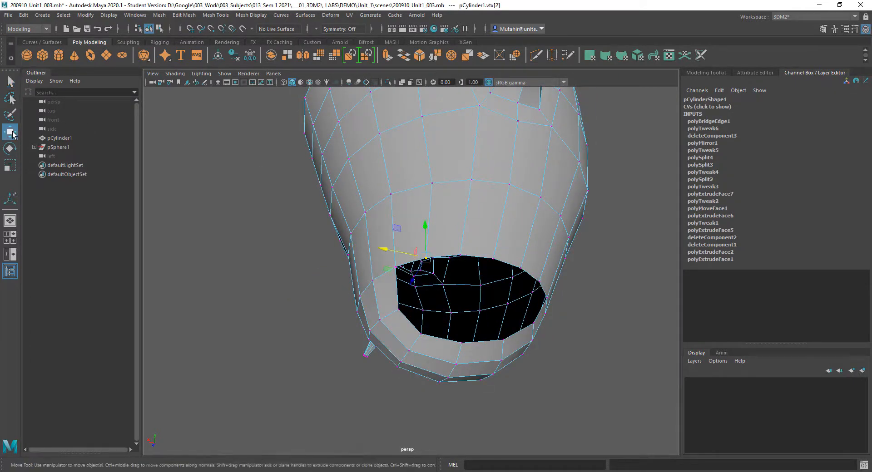
left_click(234, 135)
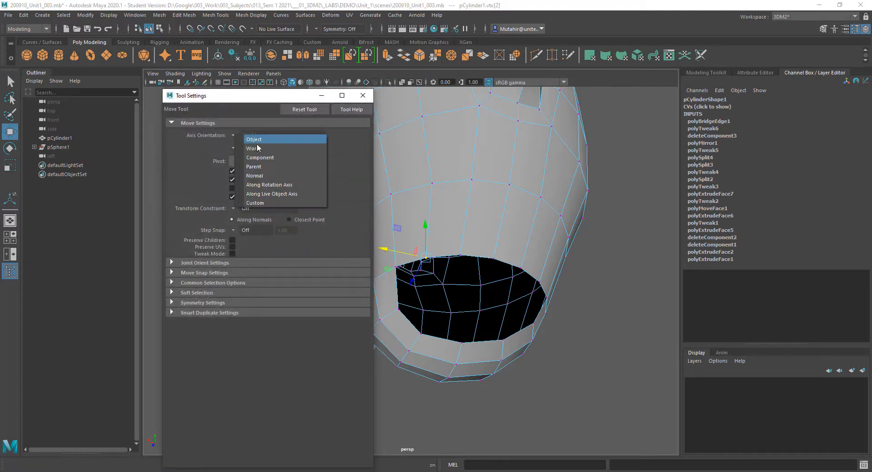
left_click(261, 176)
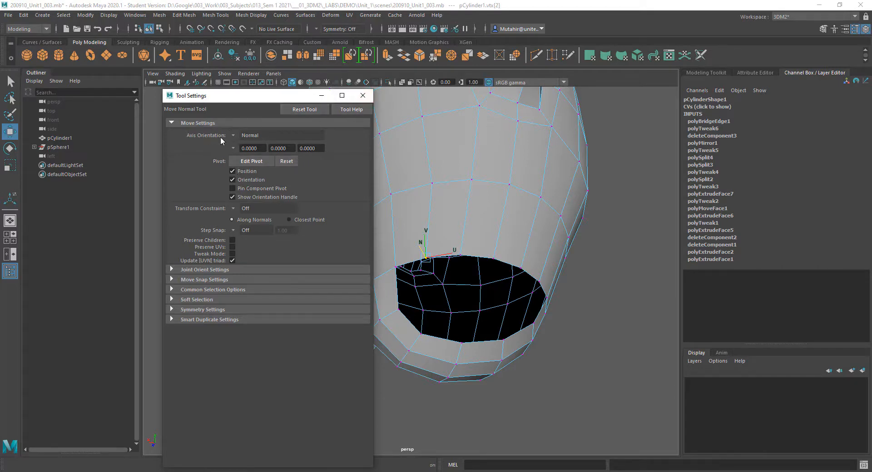
left_click(364, 97)
Move the neighbouring vertices along the leg opening's upper rim upward across the surface to raise and round its arch
left_click_drag(419, 218, 439, 212, "alt")
left_click(436, 240)
left_click(479, 251)
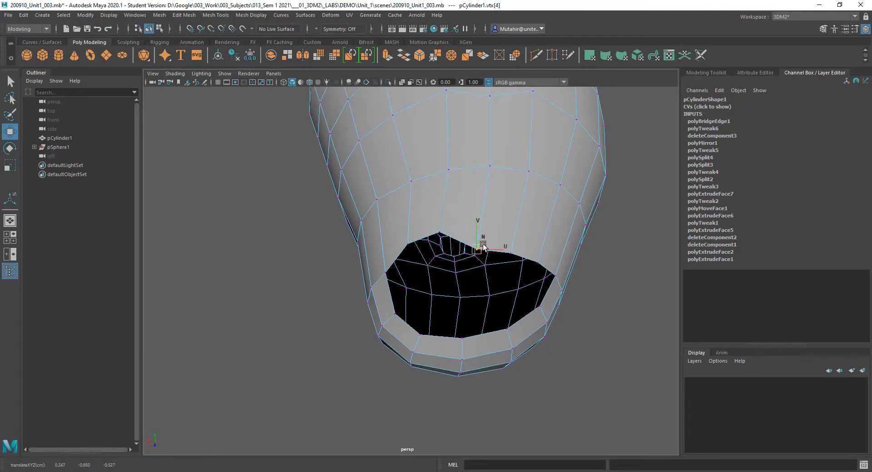
left_click_drag(479, 234, 479, 206)
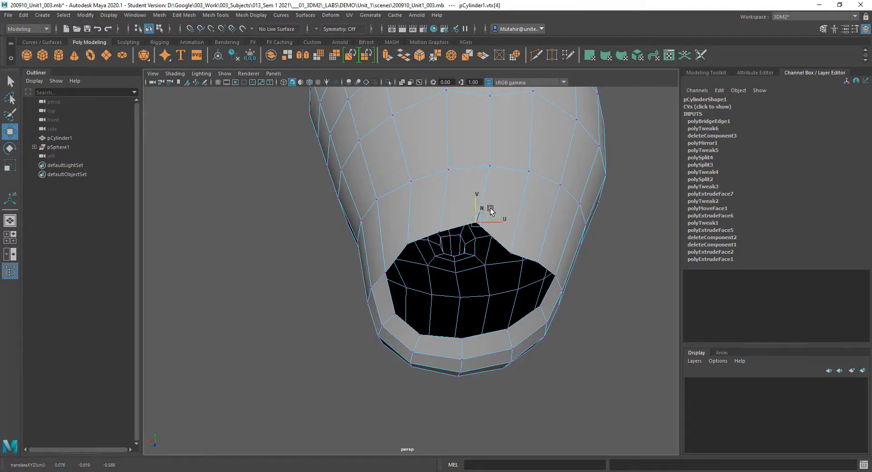
mouse_move(532, 264)
left_mouse_down("alt")
mouse_move(494, 264)
mouse_move(540, 253)
left_mouse_up("alt")
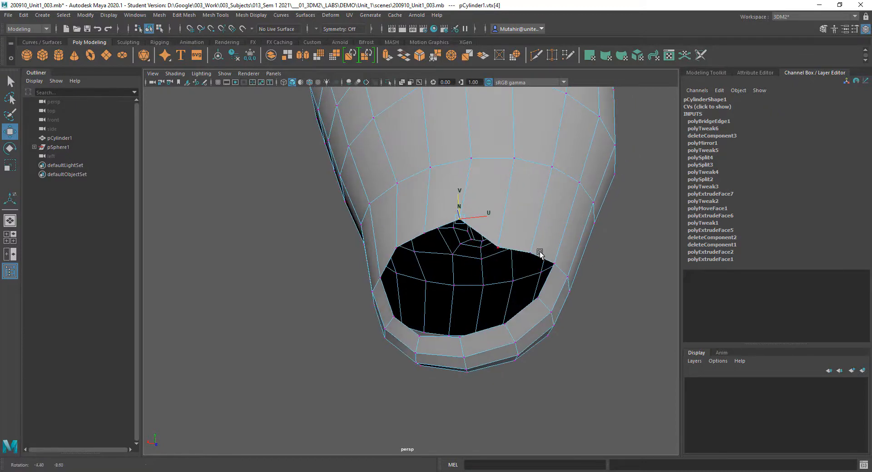
left_click(498, 243)
left_click_drag(498, 227, 537, 207)
left_click(531, 254)
left_click_drag(565, 263, 535, 304, "alt")
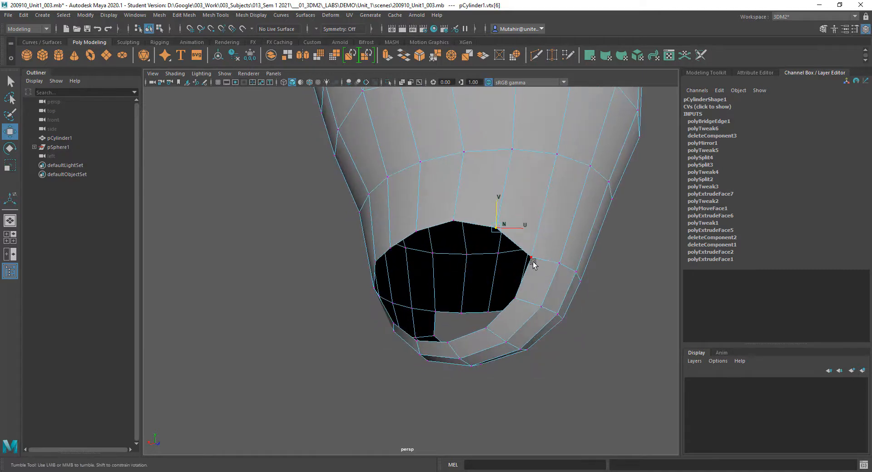
Adjust a vertex at the side of the leg opening and one on its upper rim to smooth the opening's round outline
left_click_drag(529, 275, 393, 281, "alt")
left_click(395, 266)
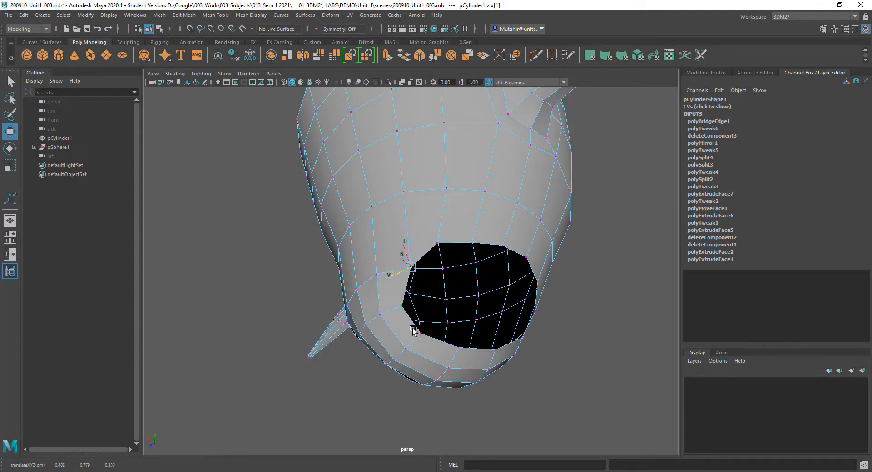
left_click_drag(413, 330, 479, 216, "alt")
left_click(480, 241)
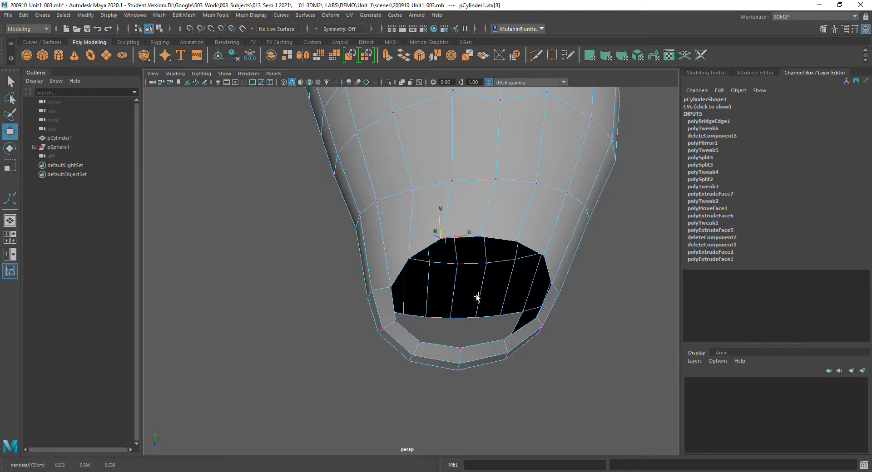
left_click_drag(476, 296, 410, 350, "alt")
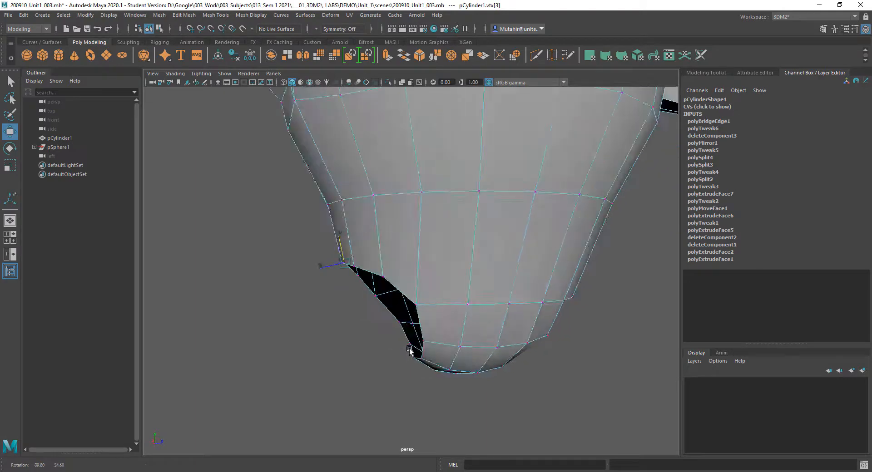
Examine both leg openings together and bring up the orthographic side -X view of the character
key("q")
left_click_drag(345, 323, 437, 286, "alt")
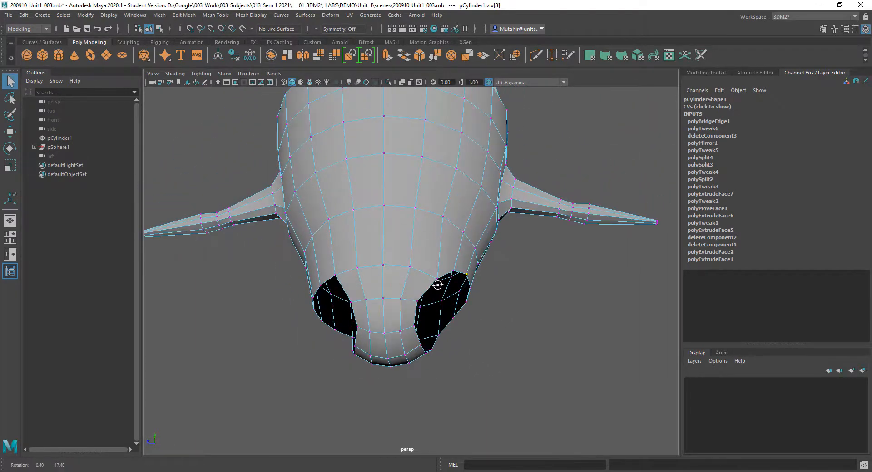
mouse_move(437, 285)
right_mouse_down("alt")
mouse_move(445, 304)
mouse_move(437, 271)
right_mouse_up("alt")
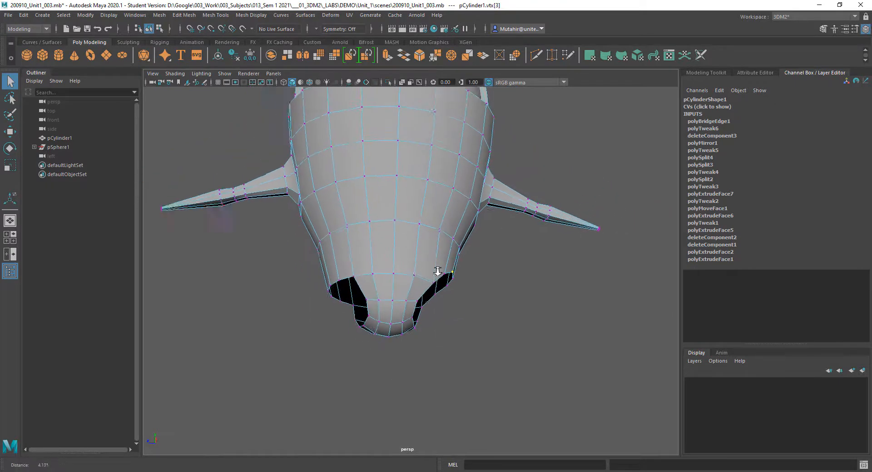
left_click_drag(437, 271, 435, 262, "alt")
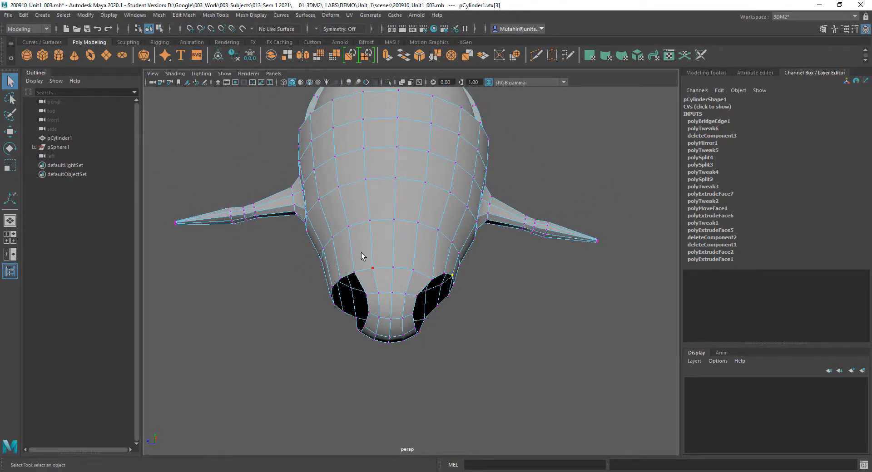
key("space")
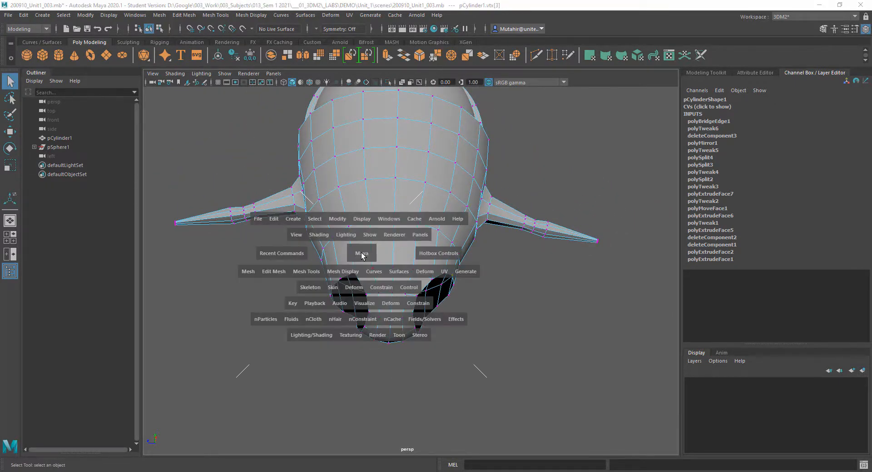
left_click(362, 255)
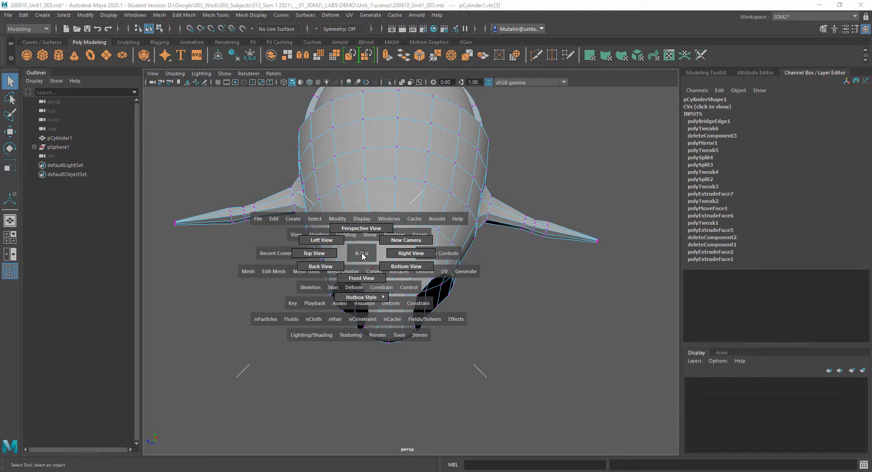
left_click_drag(362, 256, 398, 274)
key("space")
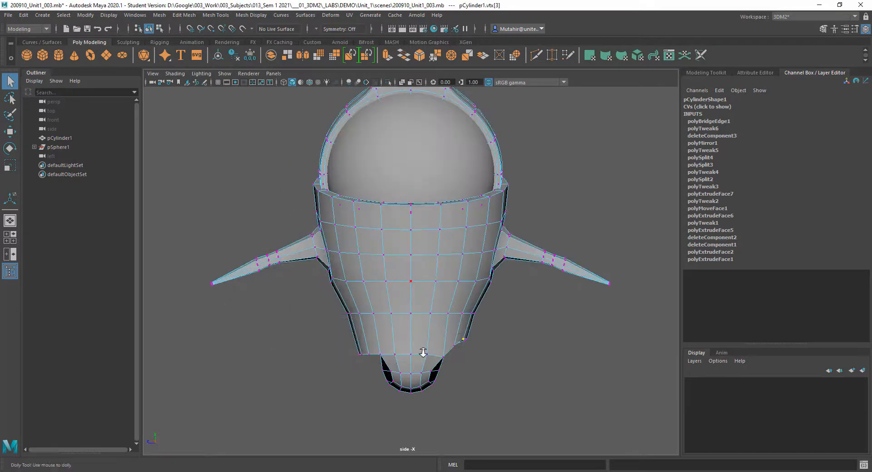
Return to object mode and select only the torso mesh pCylinder1, leaving the helmet out of component editing
right_click_drag(384, 242, 386, 267)
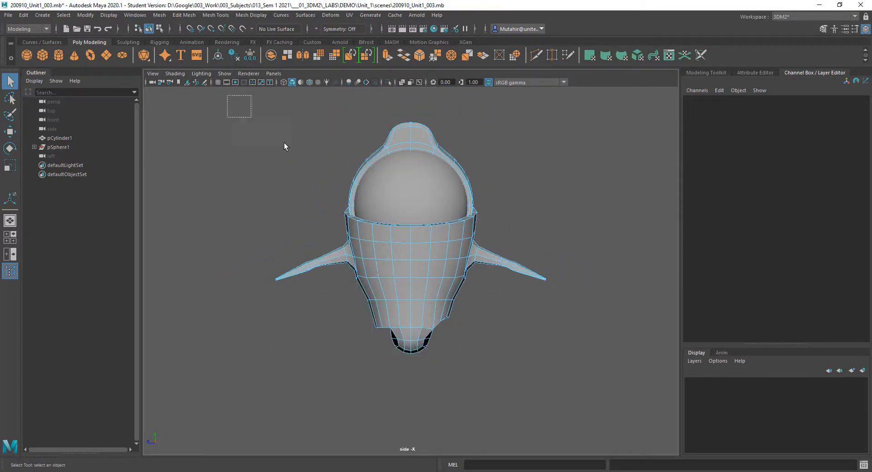
left_click_drag(285, 143, 278, 338)
right_click_drag(388, 242, 420, 232)
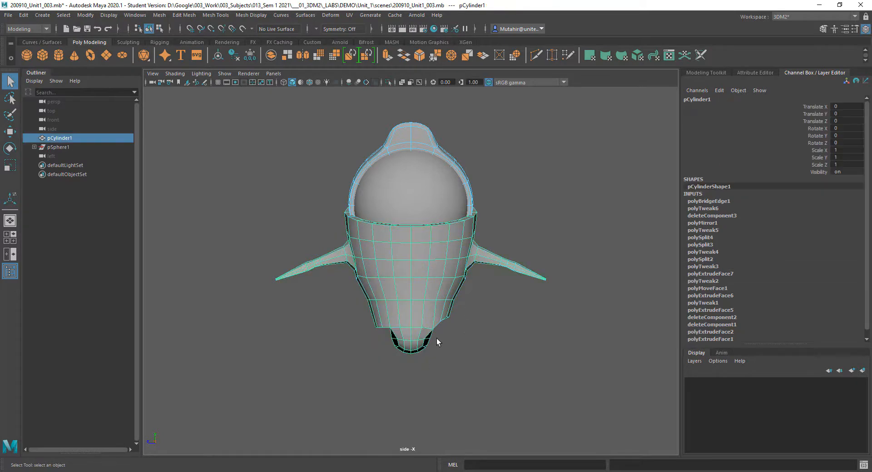
left_click(466, 357)
left_click_drag(321, 395, 449, 316)
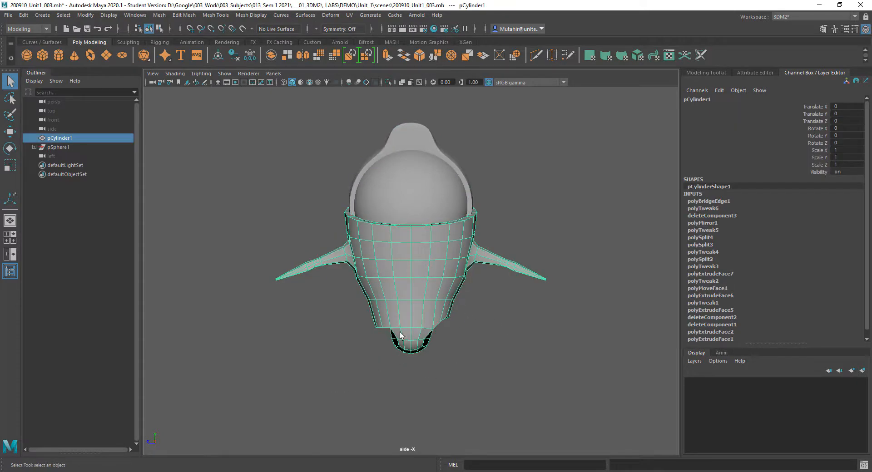
Delete all torso faces, including the arm, on the half whose leg opening was not reshaped, selecting them in wireframe display
right_click_drag(399, 243, 404, 271)
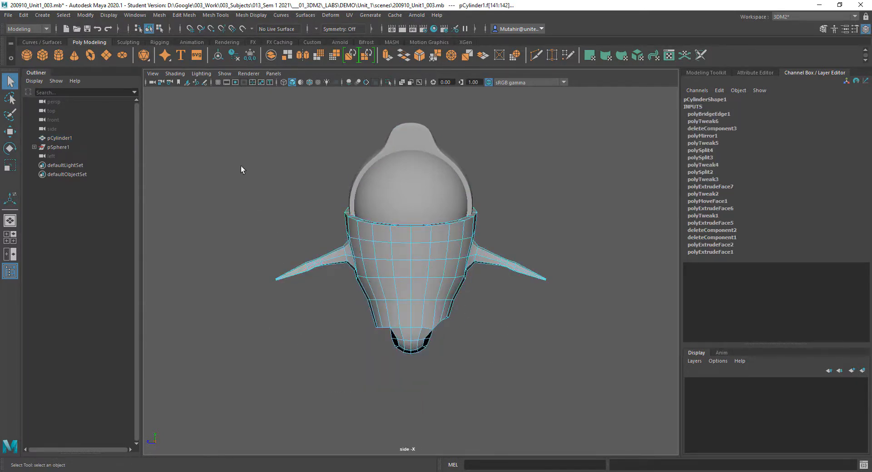
key("4")
left_click_drag(203, 147, 406, 415)
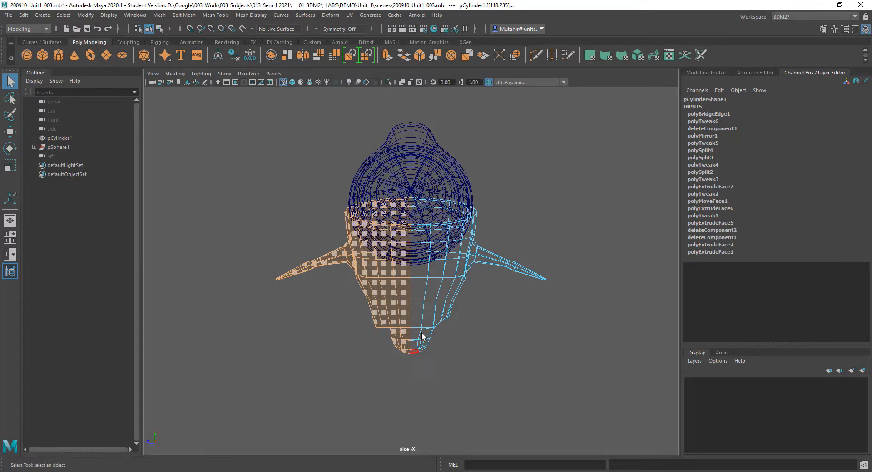
key("space")
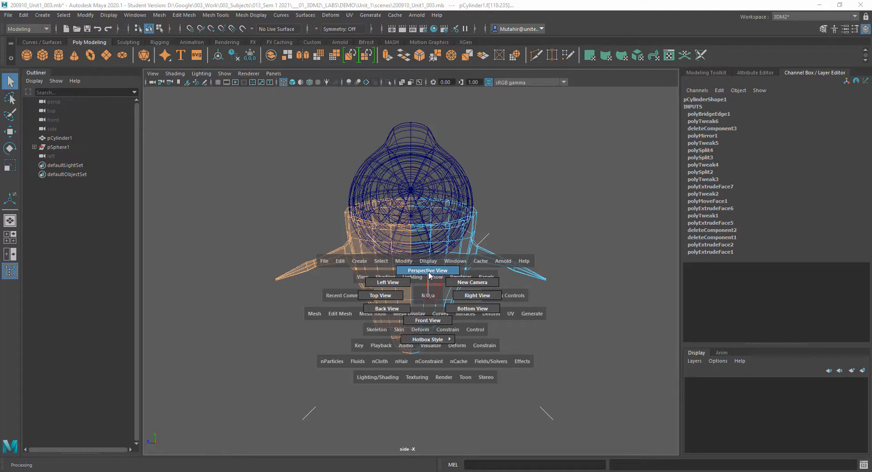
left_click_drag(429, 276, 422, 297)
right_click_drag(422, 298, 418, 297, "alt")
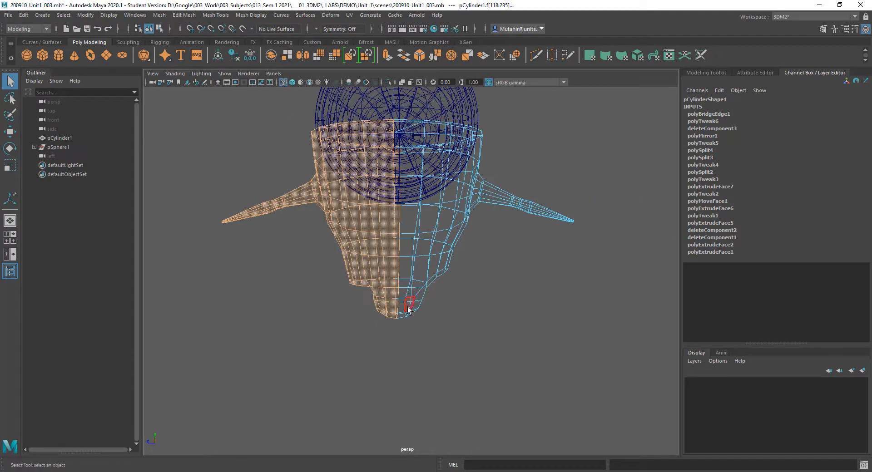
left_click_drag(465, 307, 487, 291, "alt")
key("Delete")
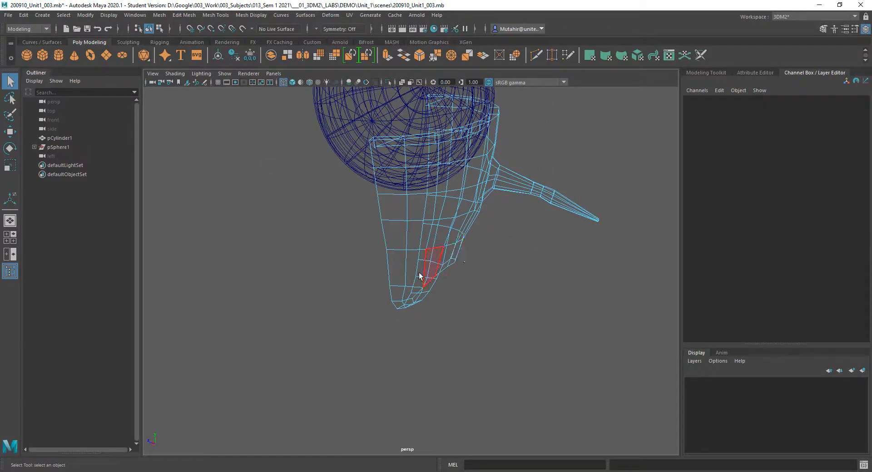
Examine the remaining leg opening up close in shaded display with the vertices around its rim shown
left_click_drag(418, 274, 411, 252, "alt")
key("5")
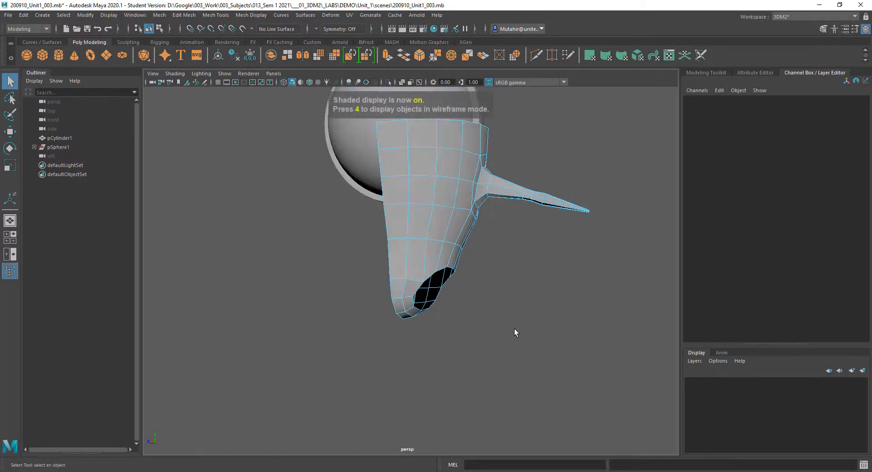
mouse_move(514, 331)
left_mouse_down("alt")
mouse_move(475, 294)
mouse_move(395, 331)
mouse_move(455, 341)
mouse_move(525, 314)
mouse_move(477, 326)
mouse_move(459, 290)
left_mouse_up("alt")
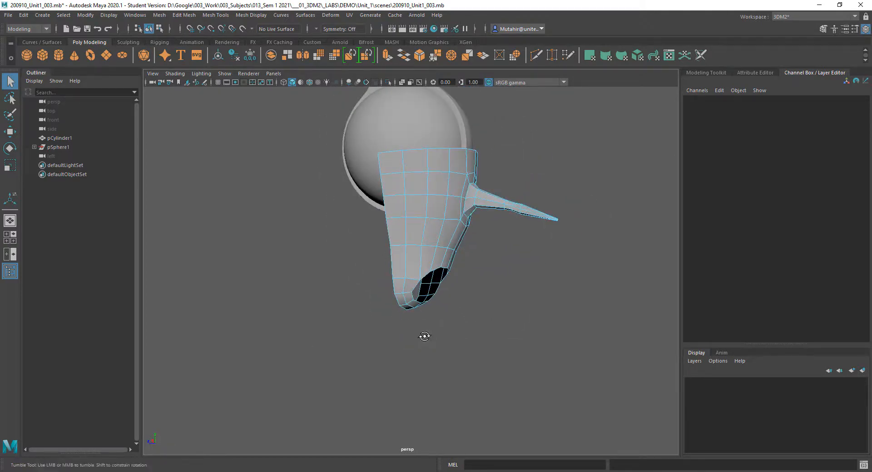
left_click_drag(422, 334, 401, 293, "alt")
left_click_drag(440, 251, 404, 263, "alt")
right_click_drag(418, 224, 421, 334, "alt")
middle_click_drag(448, 219, 451, 208, "alt")
right_click_drag(452, 208, 453, 321, "alt")
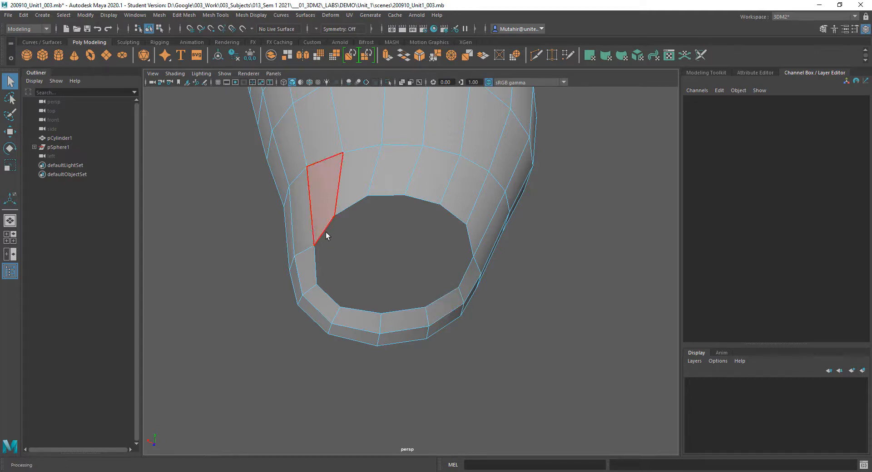
right_click_drag(319, 243, 280, 238)
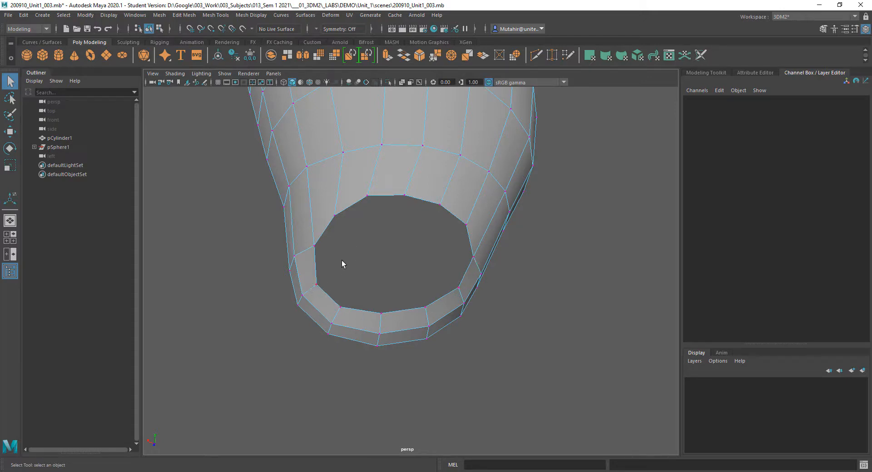
left_click_drag(341, 263, 366, 292, "alt")
left_click_drag(414, 335, 427, 345, "alt")
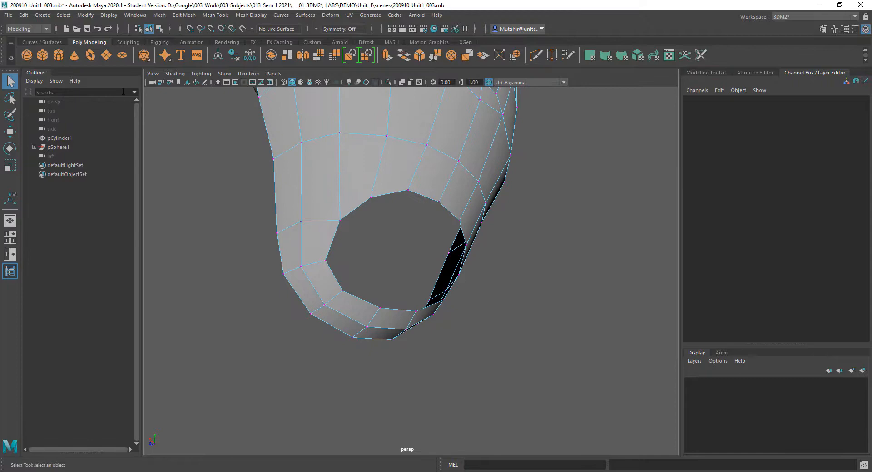
Create a polygon cylinder at the origin and activate the Move tool on it
left_click(58, 58)
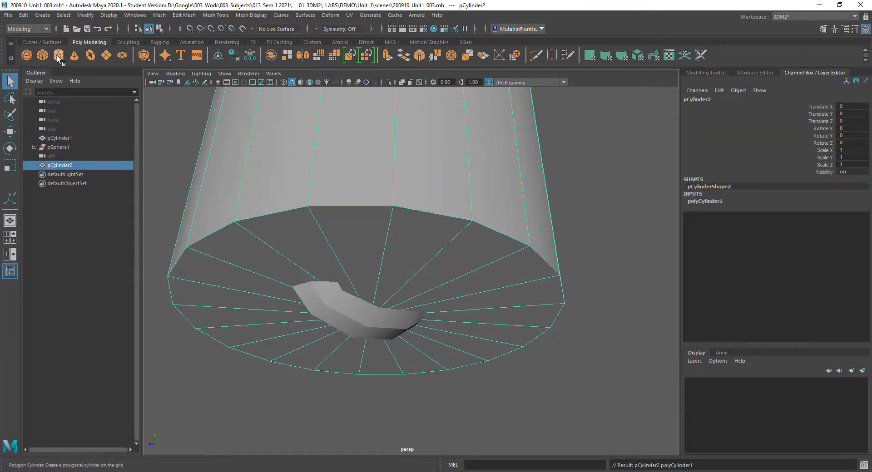
right_click_drag(301, 277, 388, 201, "alt")
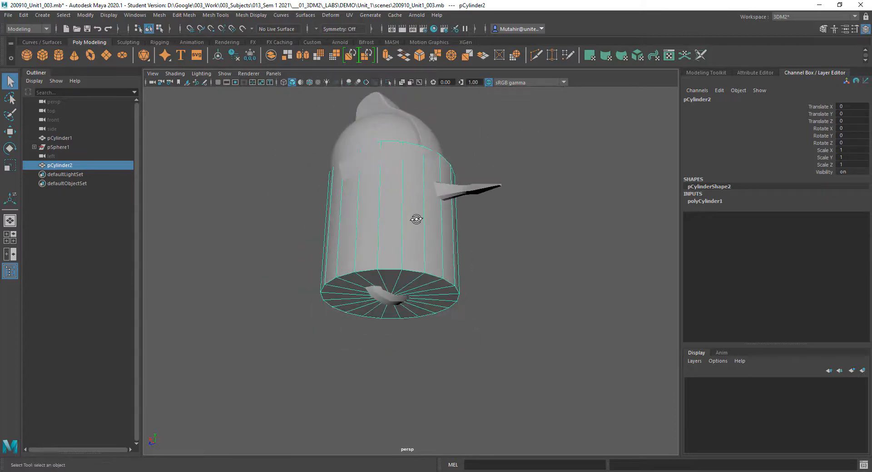
key("w")
left_click(462, 269)
left_click(451, 272)
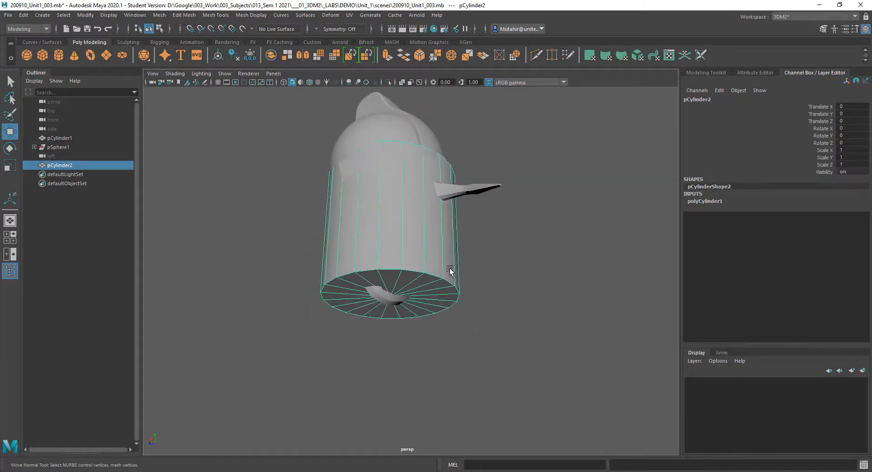
Reset the Move tool to World axis orientation and move the cylinder straight down below the torso, to Translate Y -2.509
double_click(9, 132)
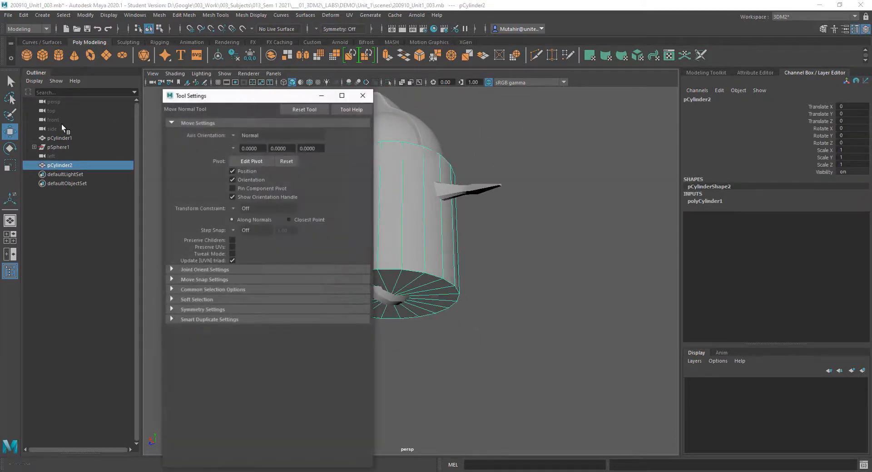
left_click(305, 111)
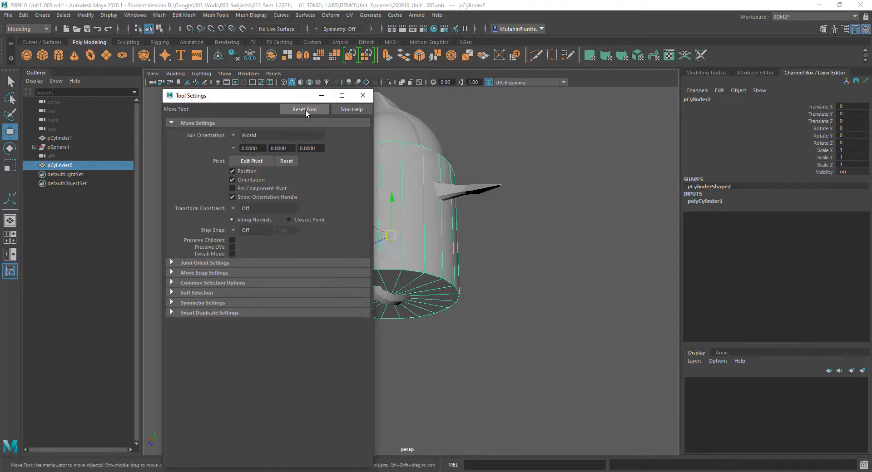
left_click(363, 97)
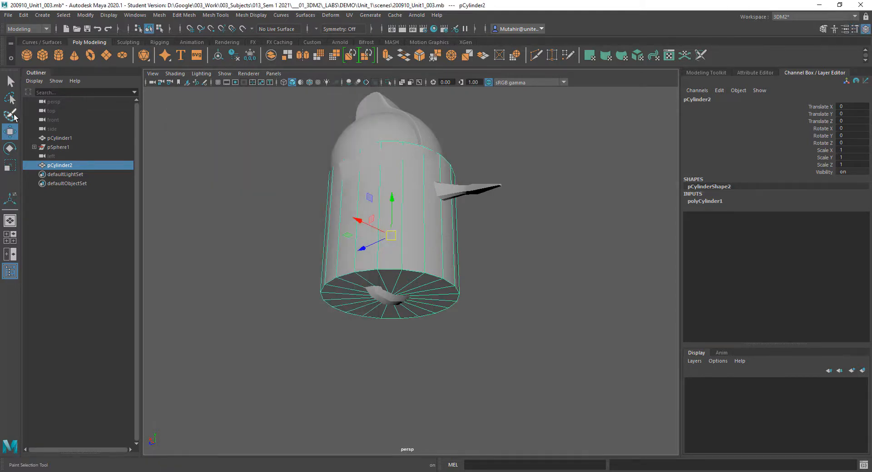
double_click(10, 131)
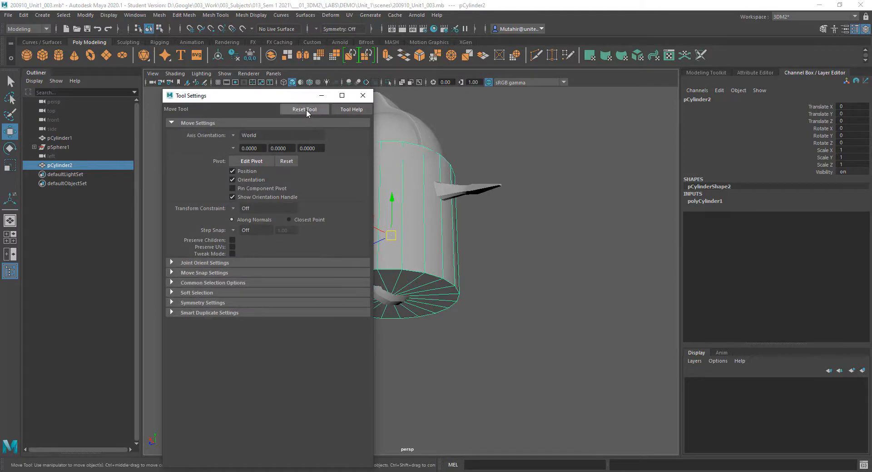
left_click(363, 96)
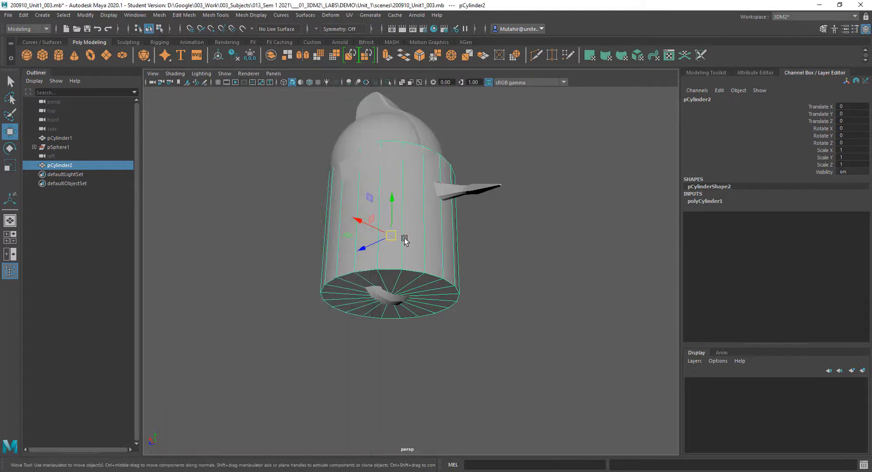
left_click_drag(404, 239, 402, 229, "alt")
left_click_drag(393, 197, 398, 317)
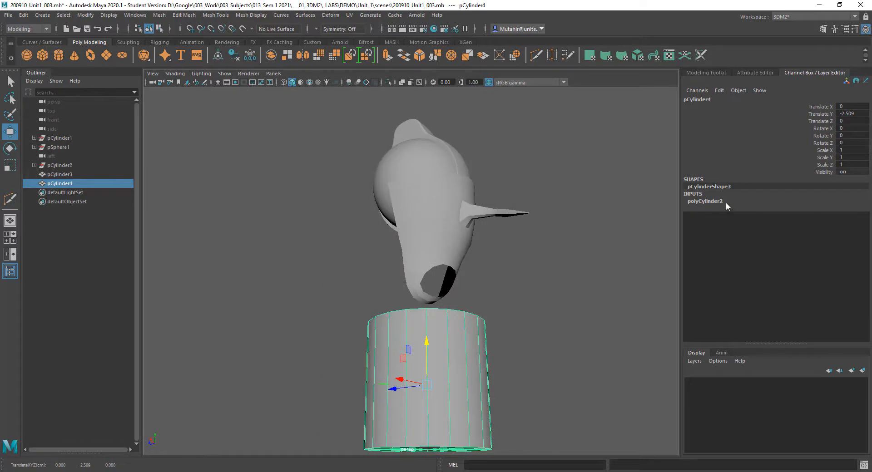
Set the new leg cylinder's Subdivisions Axis to 12
left_click(725, 201)
left_click_drag(520, 292, 452, 344, "alt")
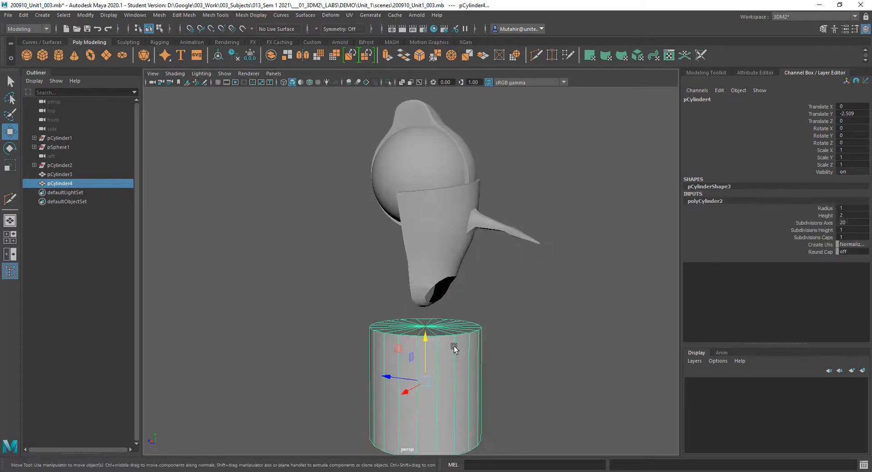
middle_click_drag(452, 344, 435, 300, "alt")
right_click_drag(435, 301, 492, 276, "alt")
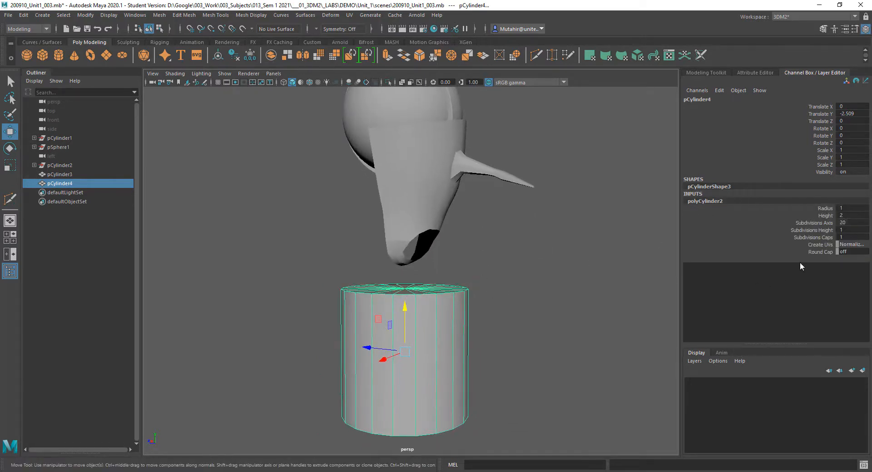
left_click(830, 223)
middle_click_drag(437, 257, 400, 272)
left_click_drag(415, 325, 409, 337, "alt")
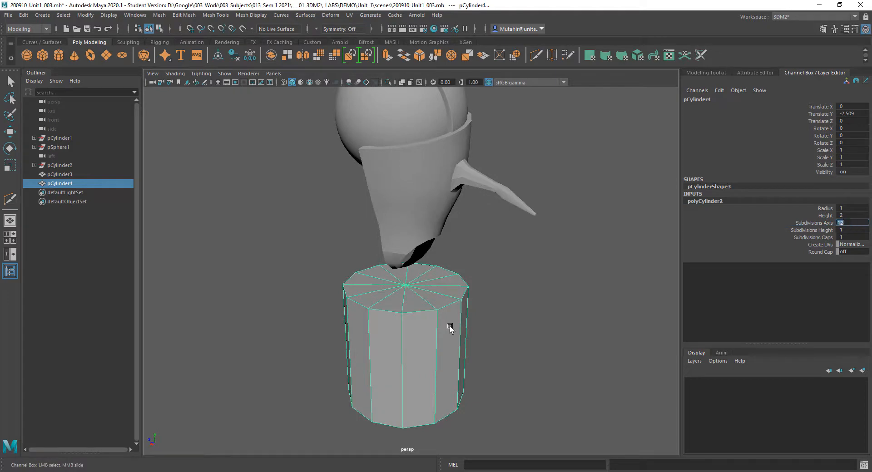
Narrow the leg cylinder to a radius of 0.2, working in the front view
key("w")
left_click_drag(413, 347, 428, 320, "alt")
key("space")
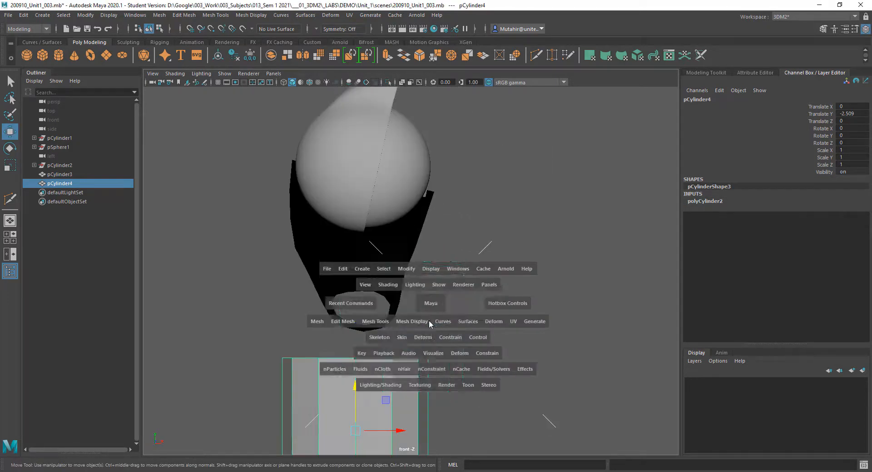
key("r")
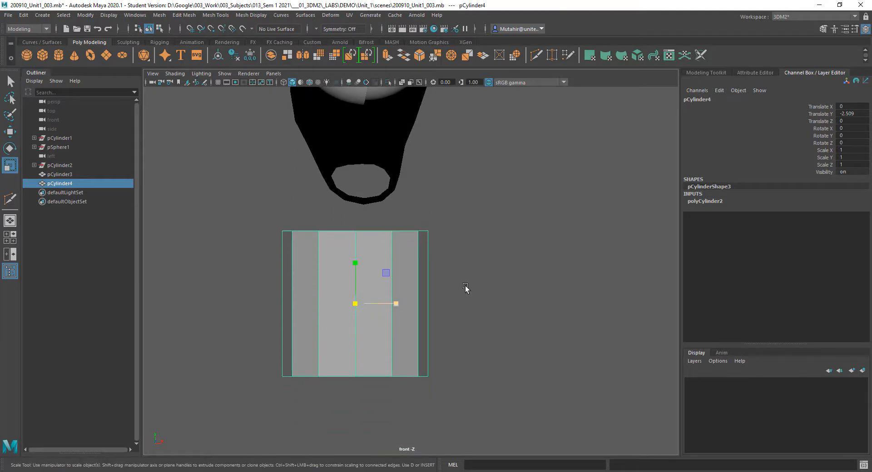
left_click(729, 201)
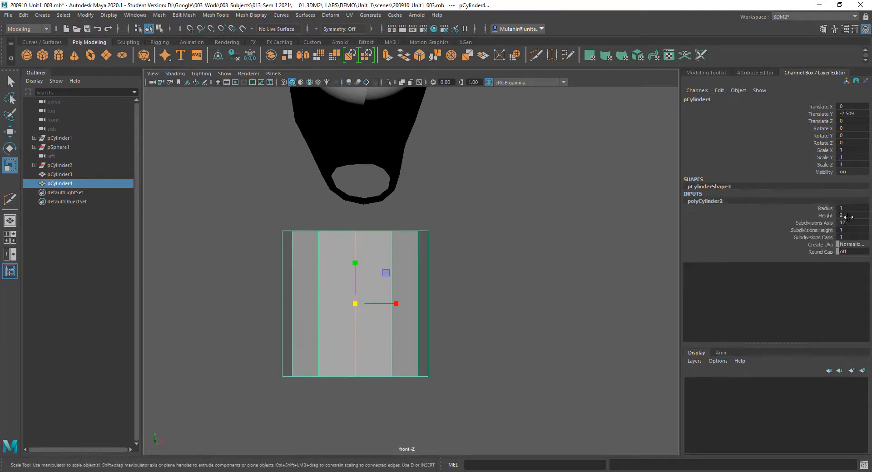
left_click(820, 209)
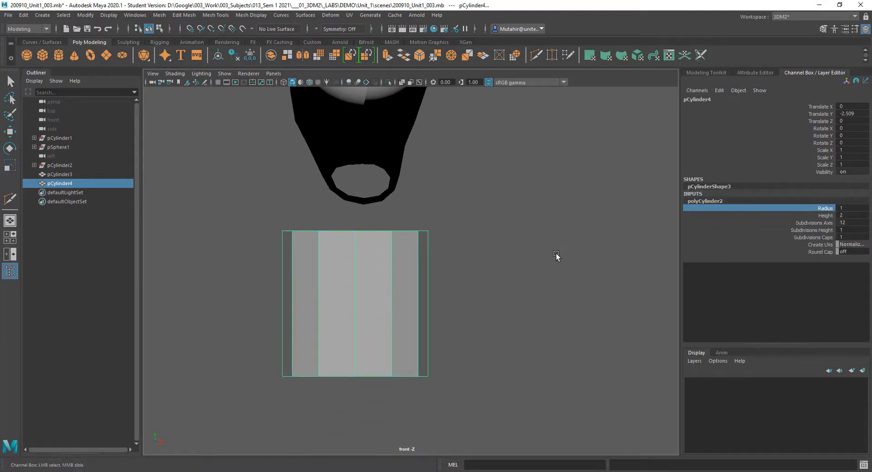
middle_click_drag(555, 253, 552, 256)
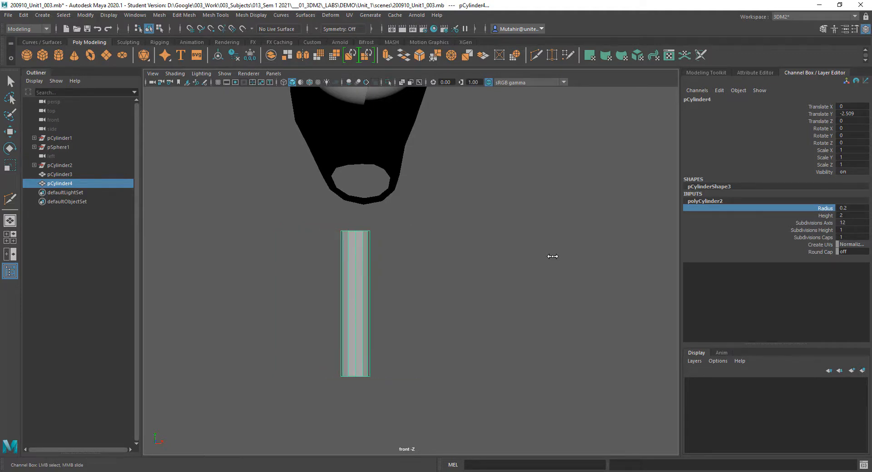
Move the leg cylinder up to Translate Y -1.817 and sideways to about Translate X 0.05, beneath the torso's leg opening
key("w")
left_click_drag(399, 303, 410, 303)
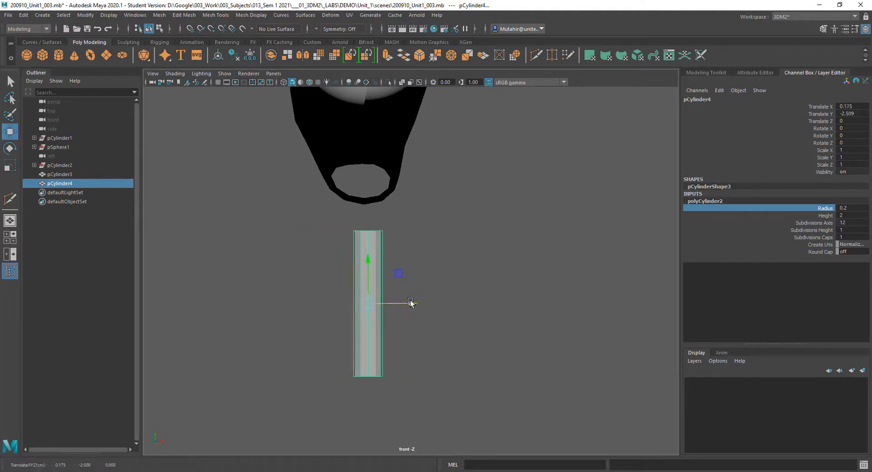
left_click_drag(369, 265, 370, 215)
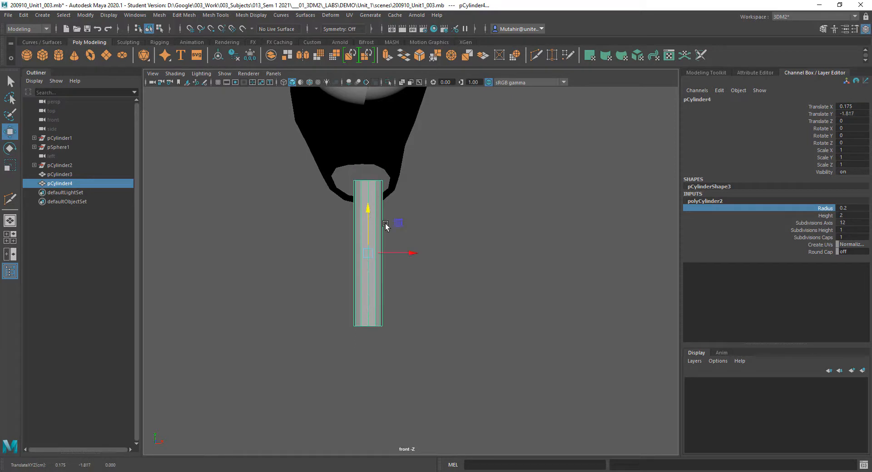
left_click_drag(412, 254, 403, 254)
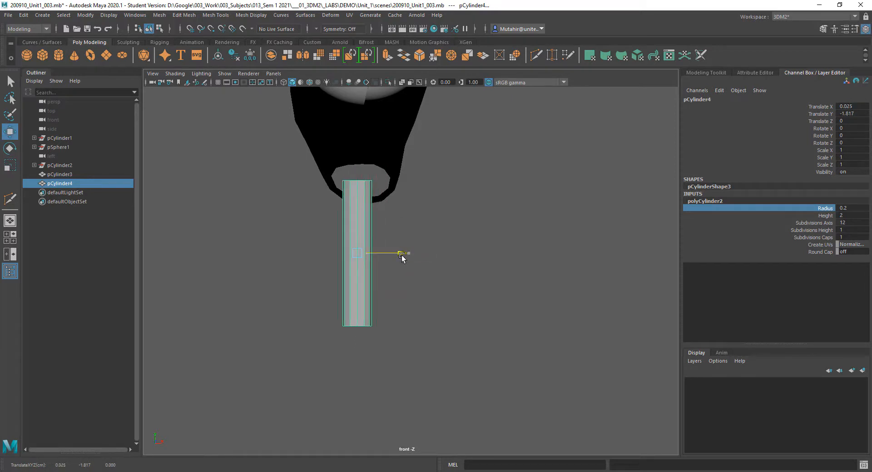
Widen the leg cylinder to a radius of 0.37 and centre it on the leg opening at Translate X 0.081
left_click(802, 207)
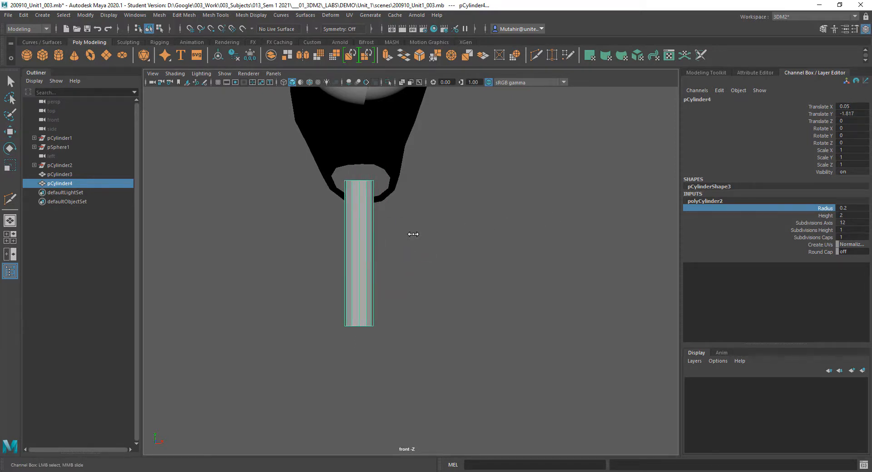
middle_click_drag(413, 234, 421, 232)
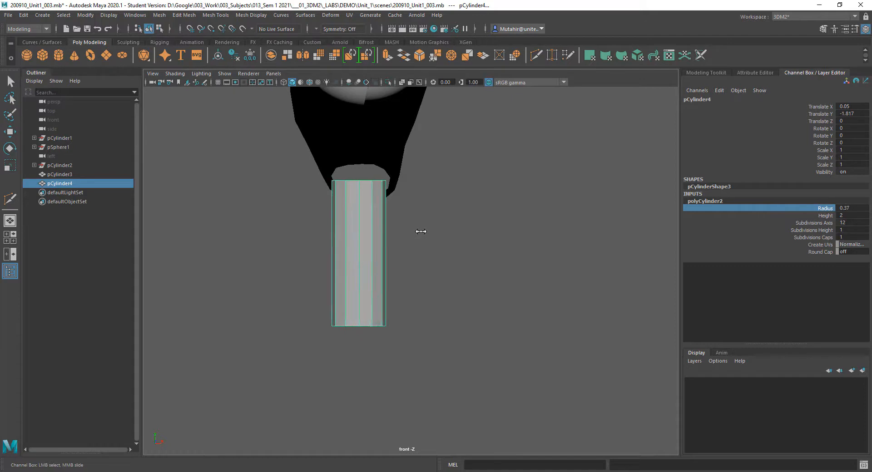
key("w")
left_click_drag(401, 253, 404, 253)
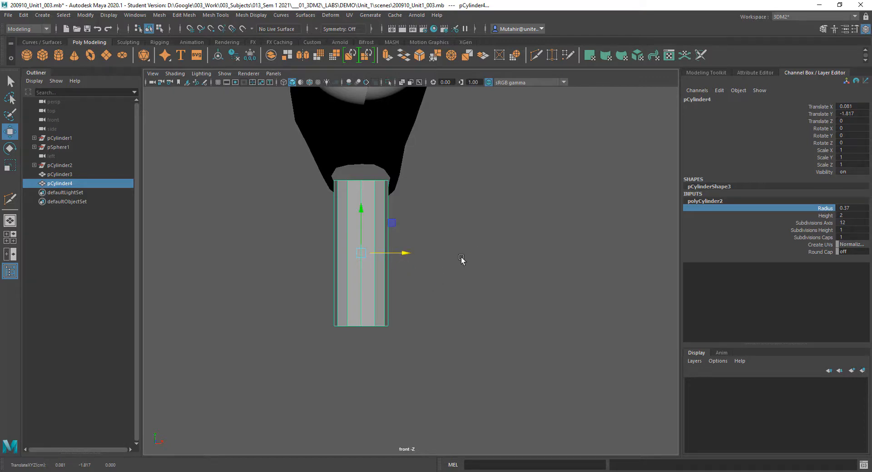
In the side view, shift the leg cylinder to Translate Z -0.474 and reduce its radius to 0.16
key("space")
left_click_drag(462, 263, 496, 263)
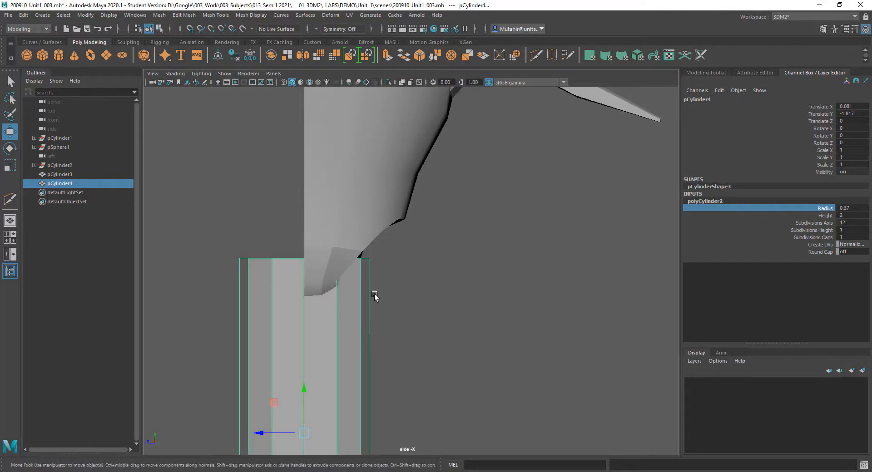
scroll(393, 287, "down", 3)
left_click_drag(334, 323, 364, 324)
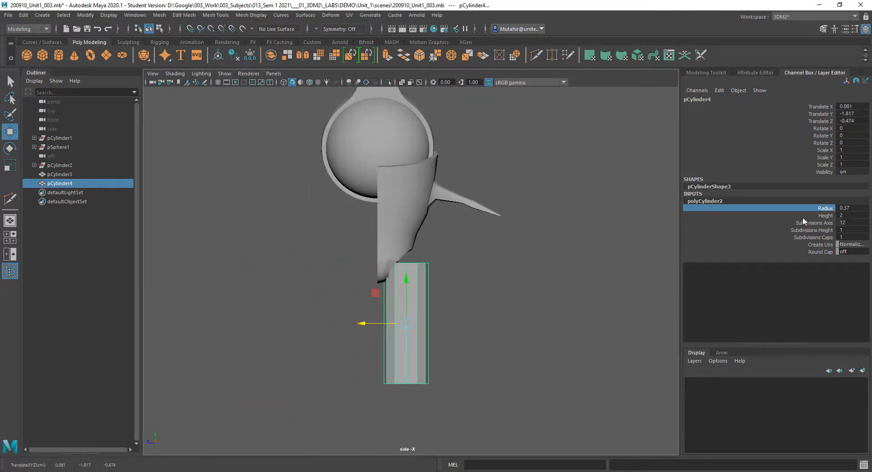
middle_click_drag(489, 249, 479, 250)
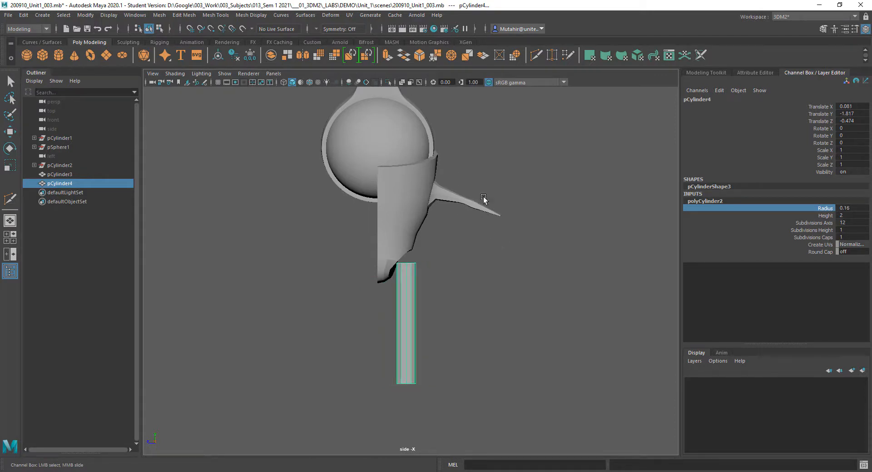
Fit the leg cylinder into the slanted leg opening at Translate Y -1.576 and Translate Z -0.384
key("w")
left_click_drag(367, 323, 363, 332)
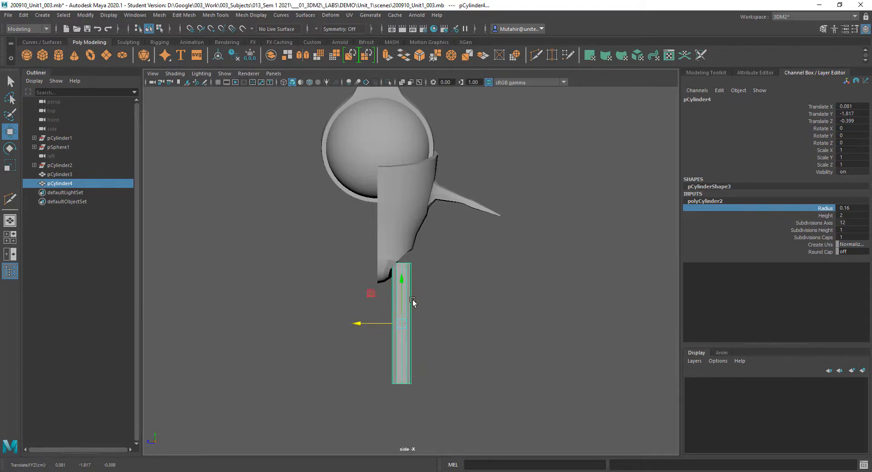
left_click_drag(402, 282, 400, 261)
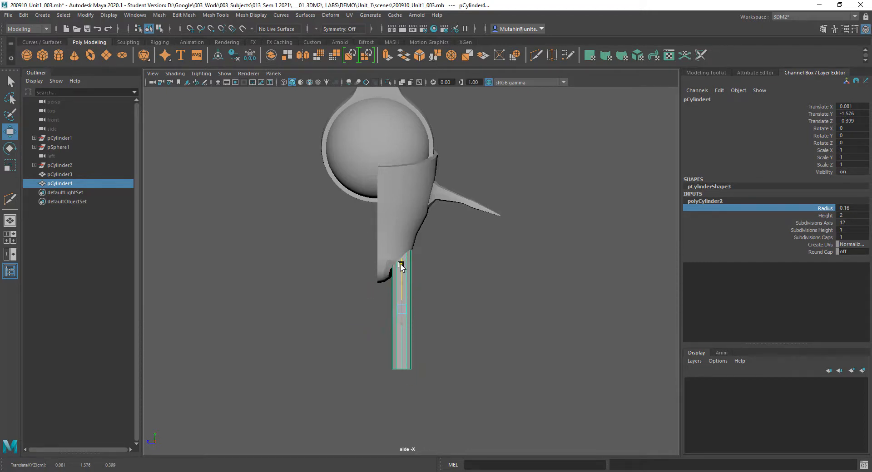
left_click_drag(366, 310, 361, 312)
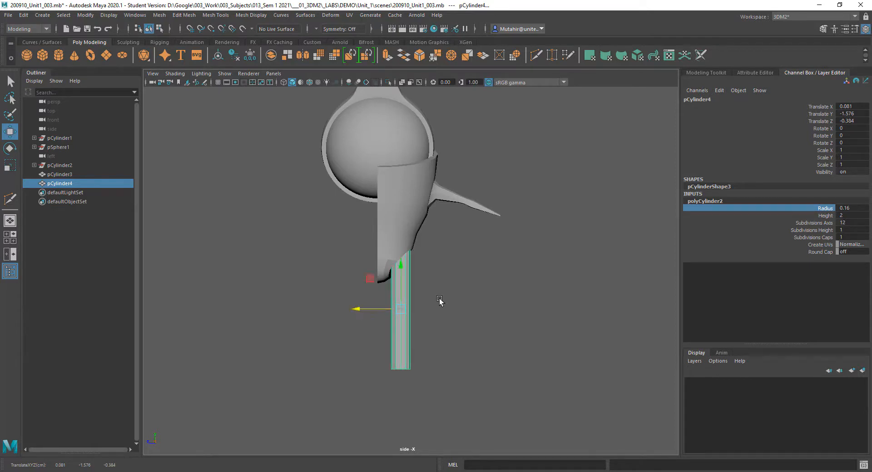
Slice diagonally through the top of the leg cylinder with Multi-Cut, parallel to the slanted leg opening in the side view
left_click_drag(351, 206, 476, 395, "ctrl+alt")
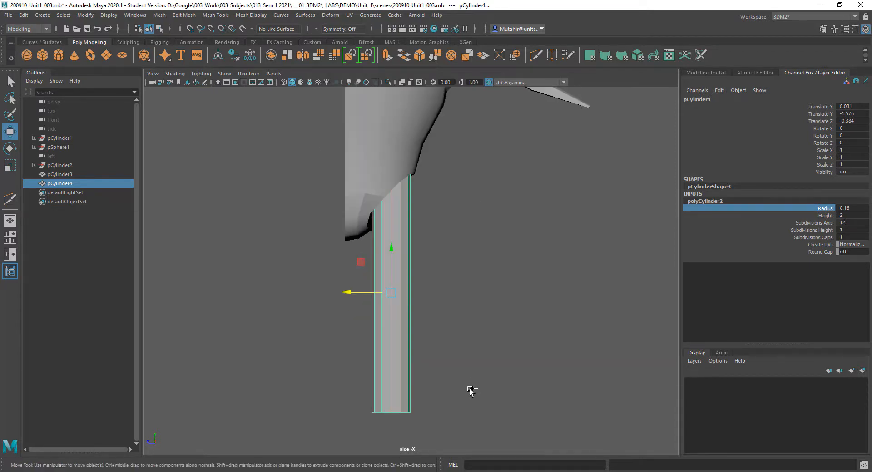
middle_click_drag(471, 309, 469, 253, "alt")
key("q")
mouse_move(423, 330)
right_mouse_down()
mouse_move(404, 275)
mouse_move(424, 245)
right_mouse_up()
middle_click_drag(439, 215, 446, 288, "alt")
middle_click_drag(474, 124, 474, 162, "alt")
right_click_drag(474, 162, 475, 231, "alt")
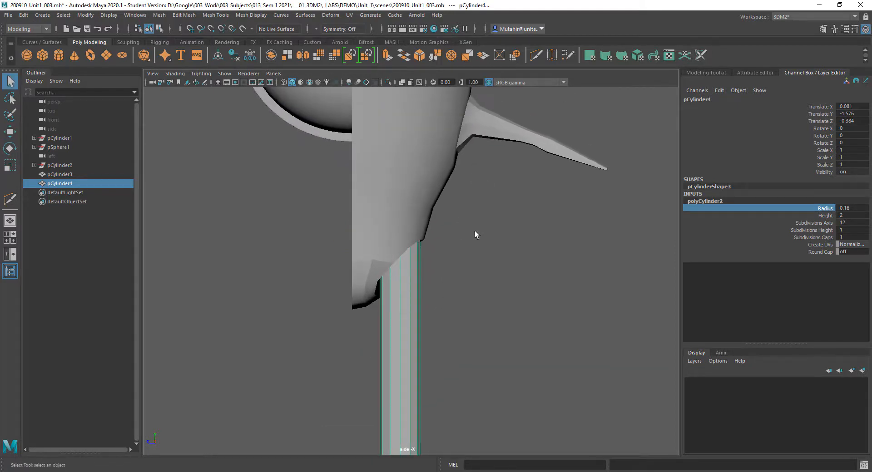
left_click(536, 55)
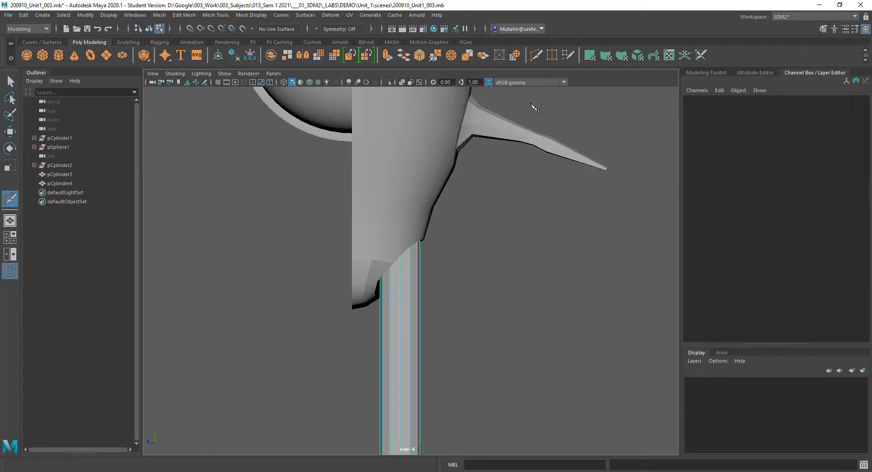
left_click(372, 309)
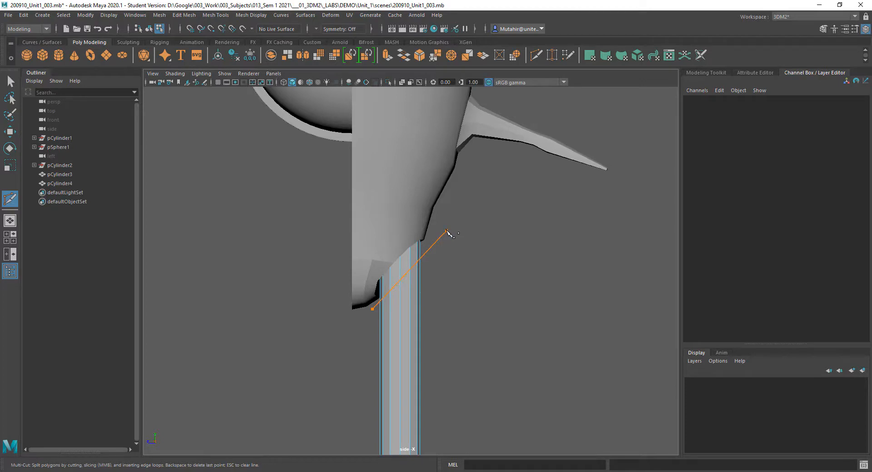
key("Return")
Delete the leg cylinder's faces above the diagonal cut, selecting them in wireframe display, and return to shaded object mode
key("q")
right_click_drag(449, 234, 449, 248)
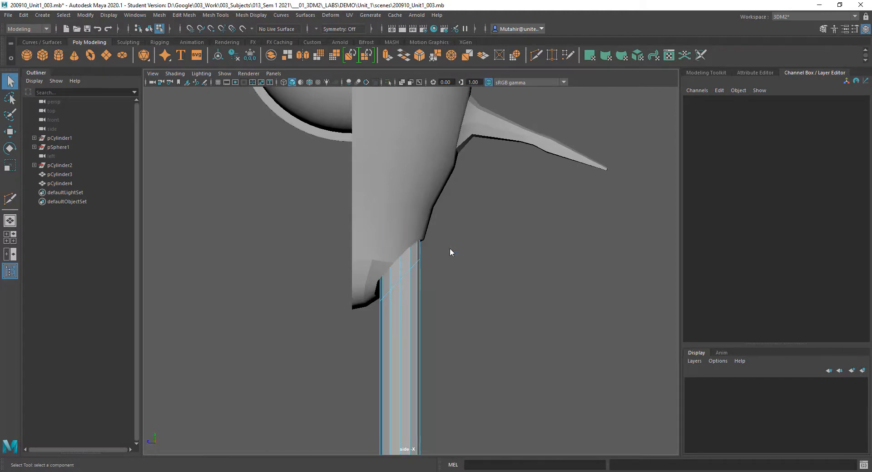
key("4")
left_click_drag(359, 216, 434, 244)
key("Delete")
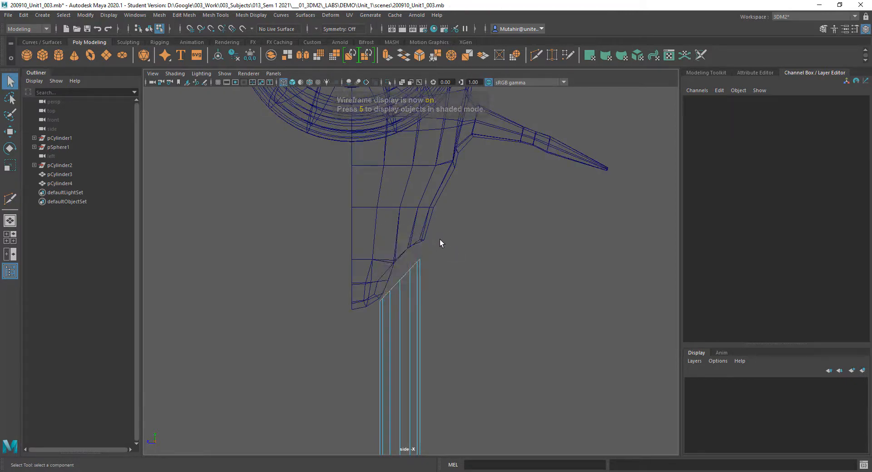
right_click_drag(449, 257, 479, 222)
key("5")
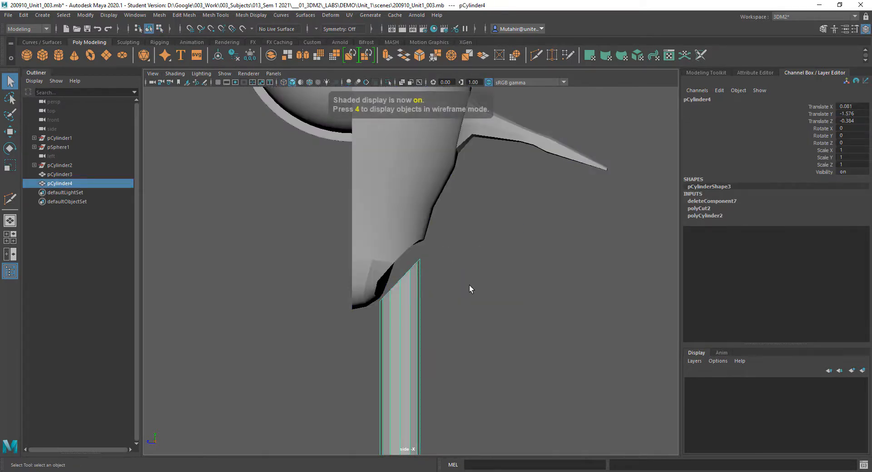
Combine the leg cylinder and the half torso into one mesh, selecting both in the perspective view
mouse_move(470, 285)
left_mouse_down("alt")
mouse_move(459, 286)
mouse_move(421, 248)
mouse_move(434, 266)
mouse_move(346, 247)
mouse_move(399, 84)
mouse_move(399, 201)
mouse_move(442, 226)
mouse_move(460, 251)
mouse_move(385, 226)
mouse_move(354, 226)
mouse_move(421, 213)
left_mouse_up("alt")
key("space")
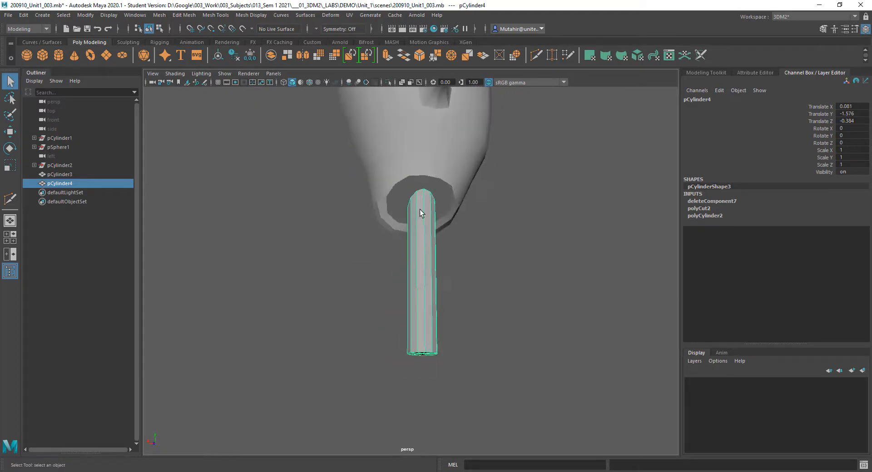
left_click(444, 164, "shift")
middle_click_drag(445, 166, 362, 264, "alt")
left_click_drag(362, 265, 434, 281, "alt")
left_click(351, 372)
left_click(384, 354)
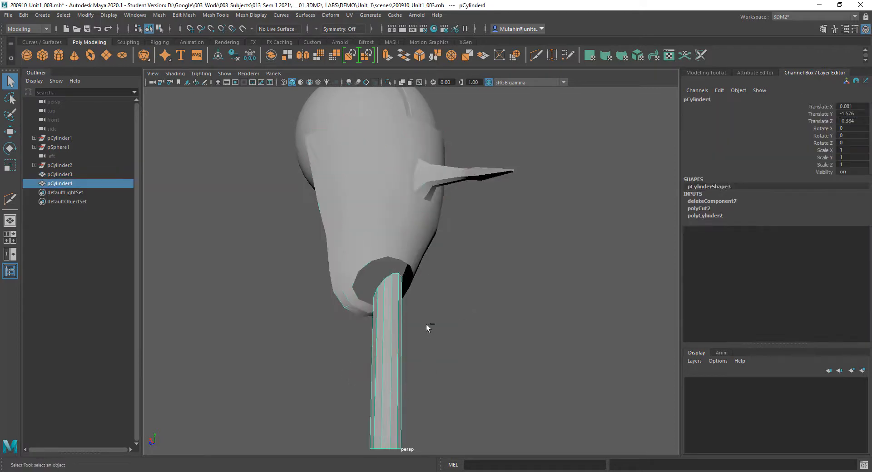
left_click(393, 219, "shift")
left_click(158, 15)
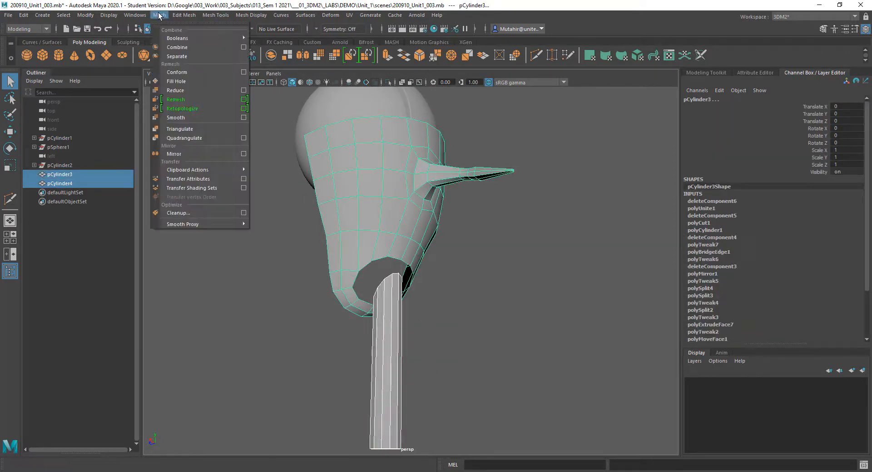
left_click(171, 48)
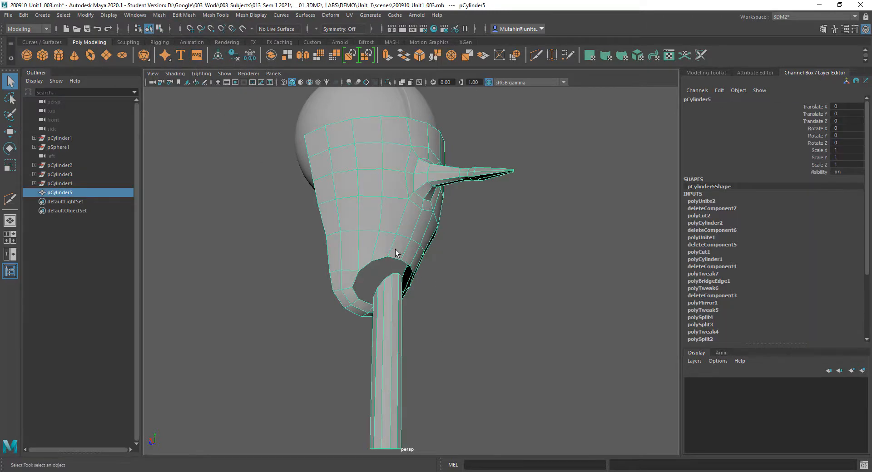
Select the border edge loop around the torso's slanted leg opening in edge mode
scroll(395, 253, "up", 5)
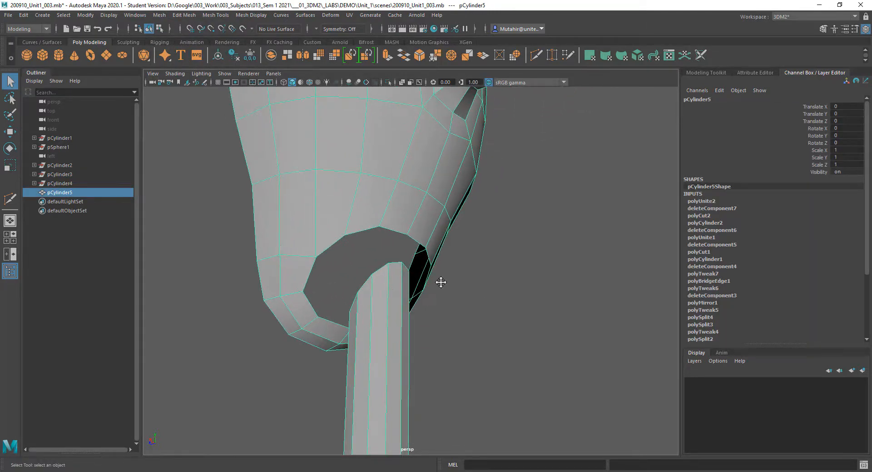
left_click_drag(441, 282, 409, 286, "alt")
right_click_drag(411, 257, 414, 222)
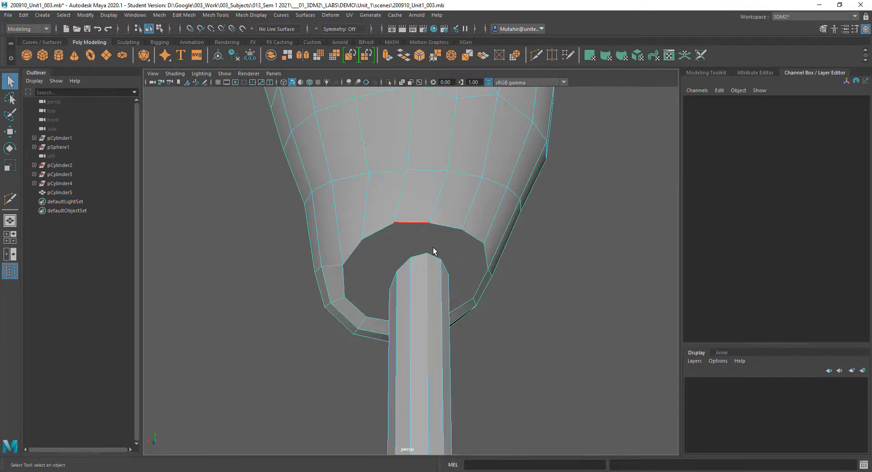
left_click_drag(434, 251, 427, 272, "alt")
left_click(400, 221)
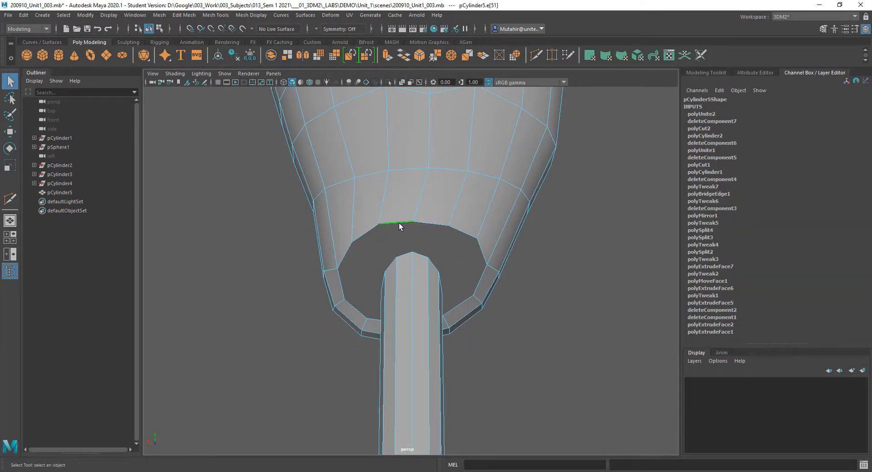
double_click(425, 222, "shift")
left_click_drag(380, 296, 462, 312, "alt")
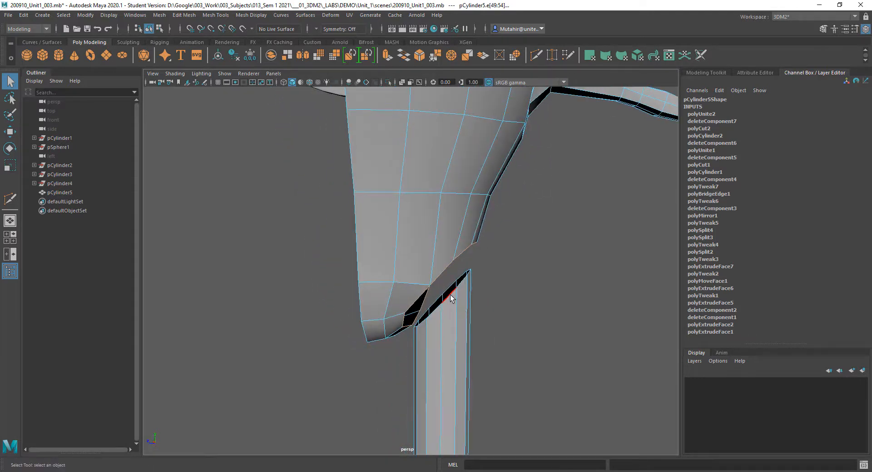
Add the leg cylinder's diagonal top border loop to the edge selection, checking both loops in wireframe before restoring shaded display
left_click(451, 296)
left_click(463, 282)
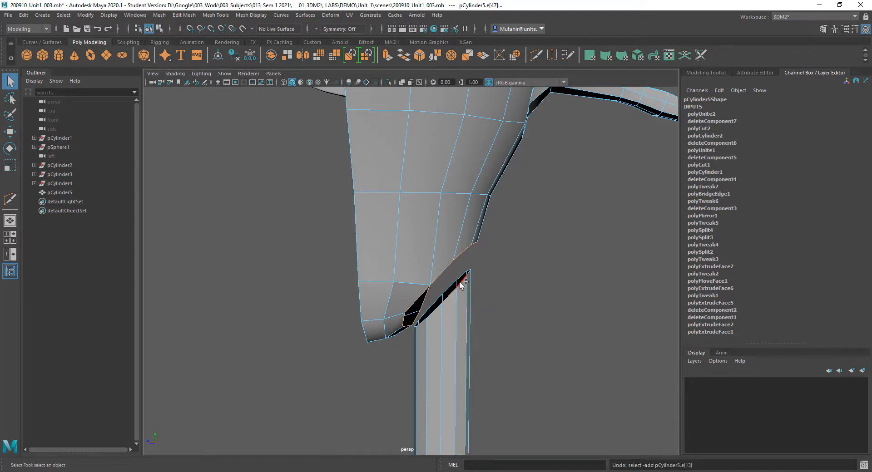
double_click(460, 282)
left_click_drag(478, 318, 290, 320, "alt")
key("4")
left_click_drag(395, 325, 504, 296, "alt")
key("5")
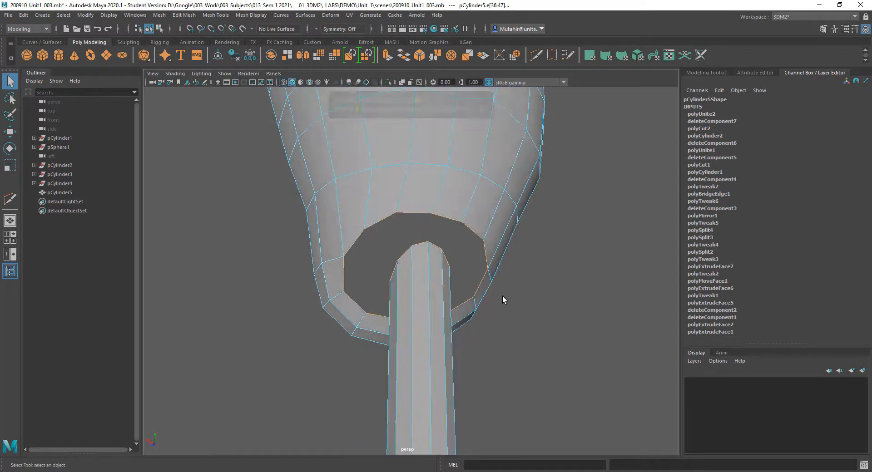
mouse_move(429, 283)
left_mouse_down("alt")
mouse_move(469, 327)
mouse_move(466, 313)
left_mouse_up("alt")
scroll(467, 313, "down", 1)
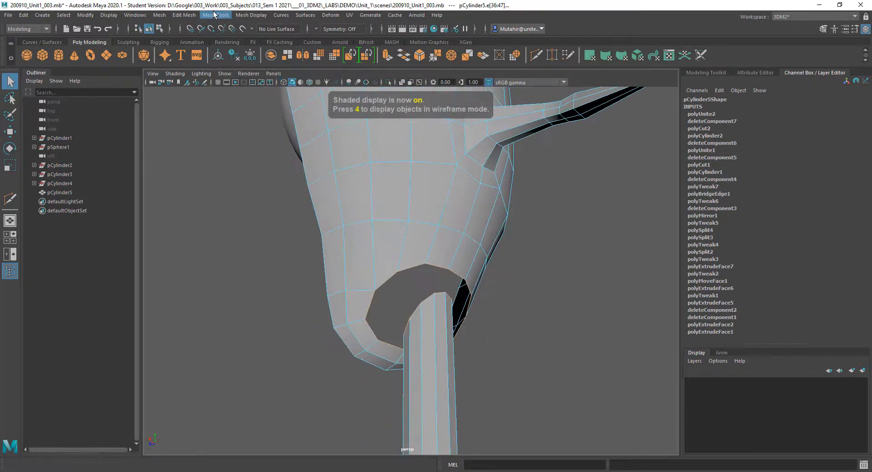
Bridge the torso's leg opening to the leg's top border with Divisions set to 0
left_click(184, 15)
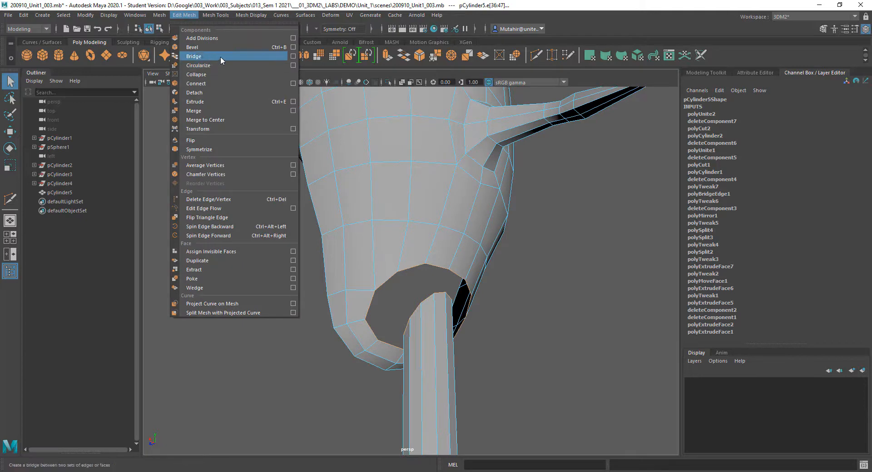
left_click(220, 57)
middle_click_drag(381, 259, 396, 208, "alt")
left_click_drag(396, 208, 491, 269, "alt")
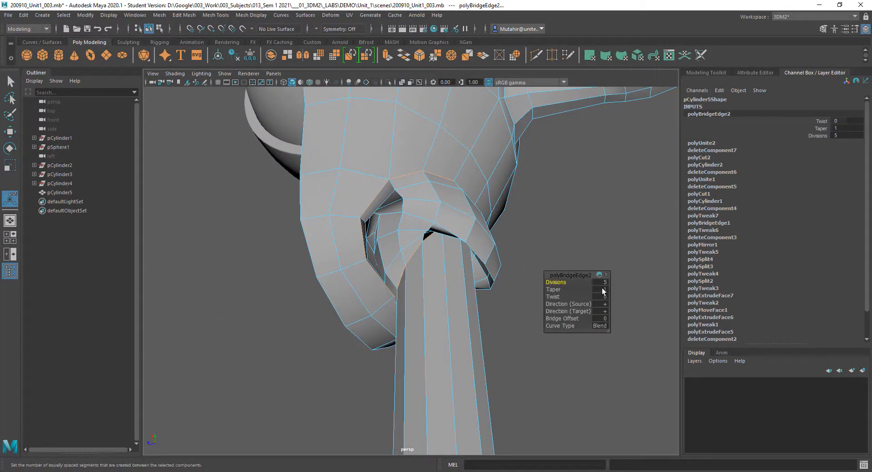
left_click_drag(560, 281, 543, 282)
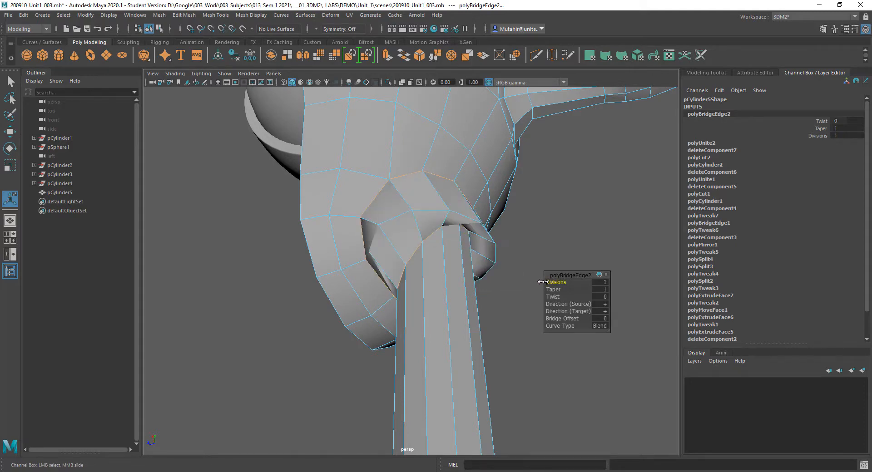
left_click_drag(345, 282, 263, 299, "alt")
left_click_drag(556, 283, 517, 286)
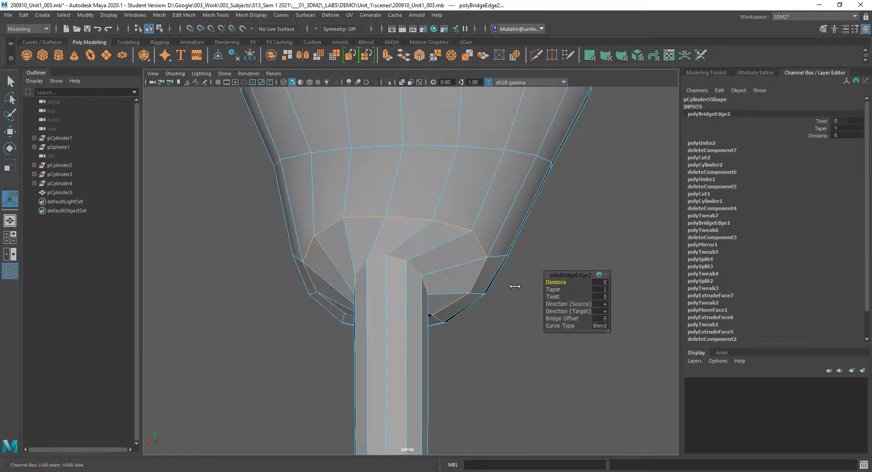
Set the bridge's Twist to -9.167 to align its edges around the leg, and deselect the mesh
mouse_move(359, 296)
left_mouse_down("alt")
mouse_move(377, 279)
mouse_move(441, 276)
mouse_move(337, 285)
mouse_move(370, 292)
left_mouse_up("alt")
left_click_drag(442, 262, 416, 200, "alt")
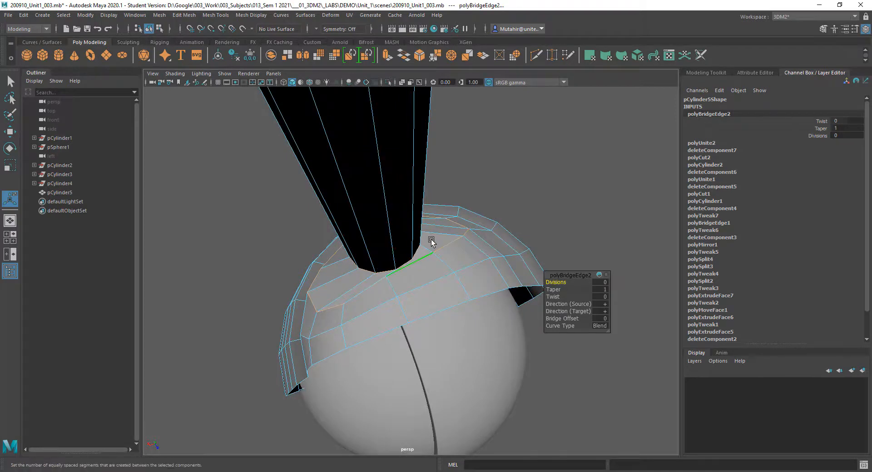
left_click_drag(431, 241, 403, 309, "alt")
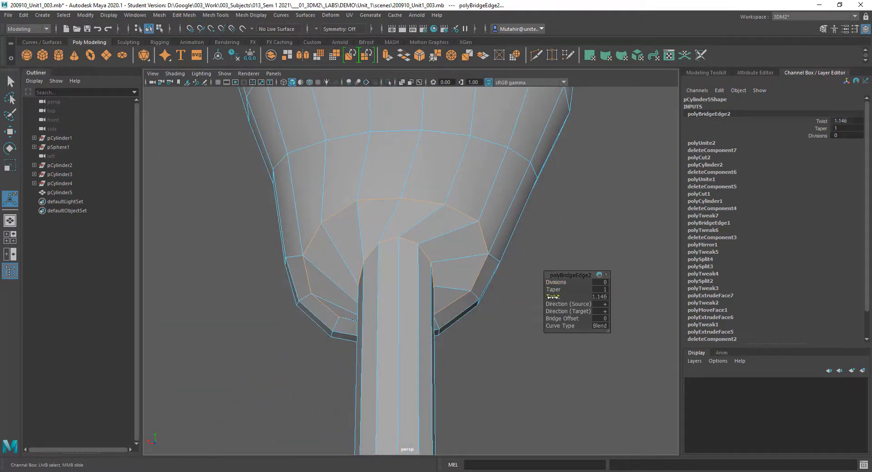
left_click_drag(558, 296, 548, 298)
left_click_drag(418, 305, 400, 307, "alt")
left_click_drag(402, 269, 329, 314, "alt")
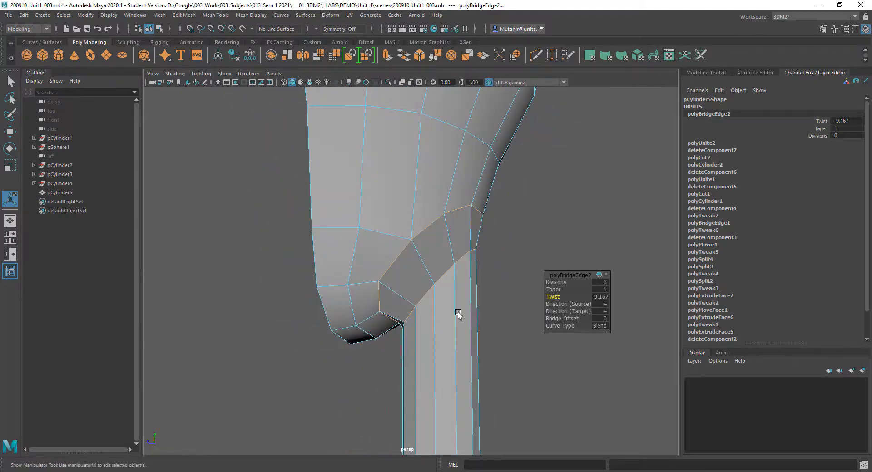
left_click_drag(458, 313, 496, 316, "alt")
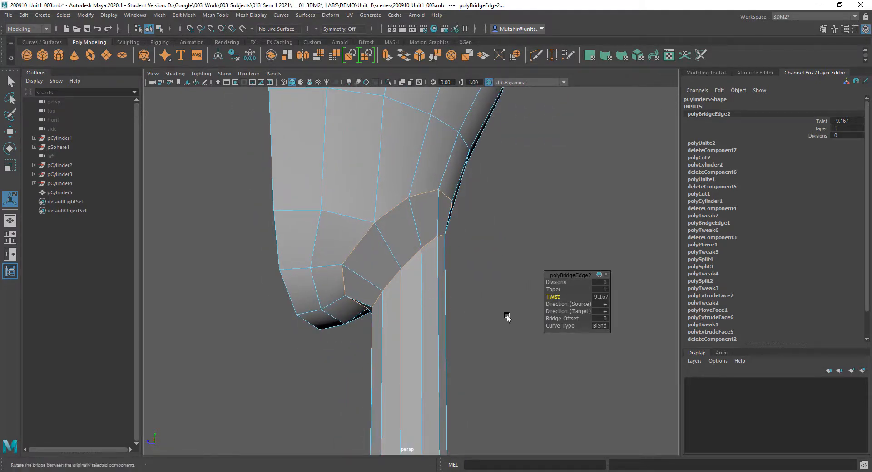
key("q")
left_click(476, 308)
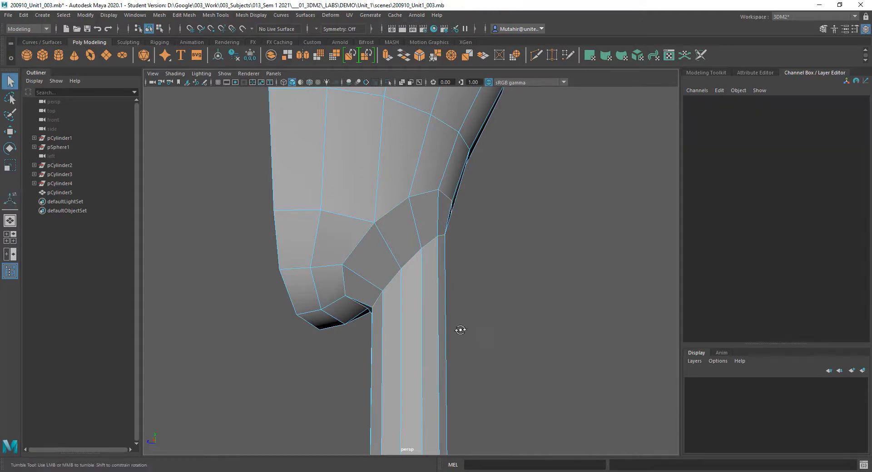
Examine the bridged joint between leg and torso from below, behind and the side for gaps or distorted faces
left_click_drag(459, 331, 393, 262, "alt")
right_click_drag(394, 263, 408, 308, "alt")
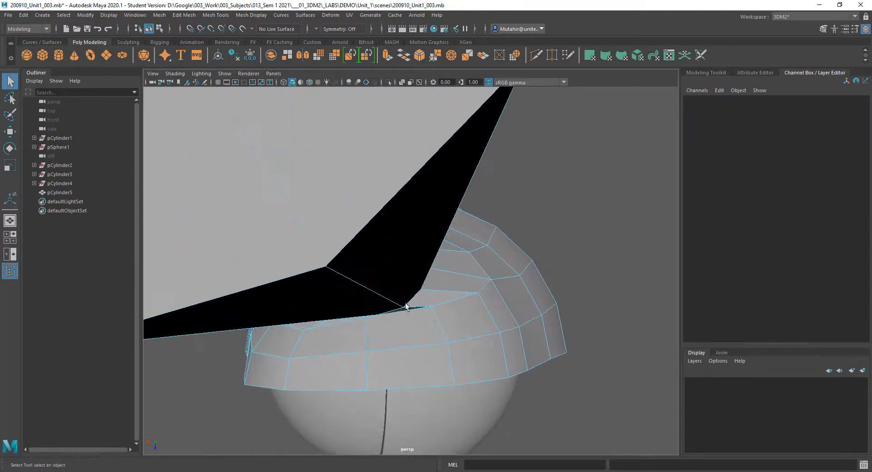
left_click_drag(409, 308, 409, 290, "alt")
right_click_drag(418, 255, 418, 280, "alt")
middle_click_drag(418, 280, 422, 277, "alt")
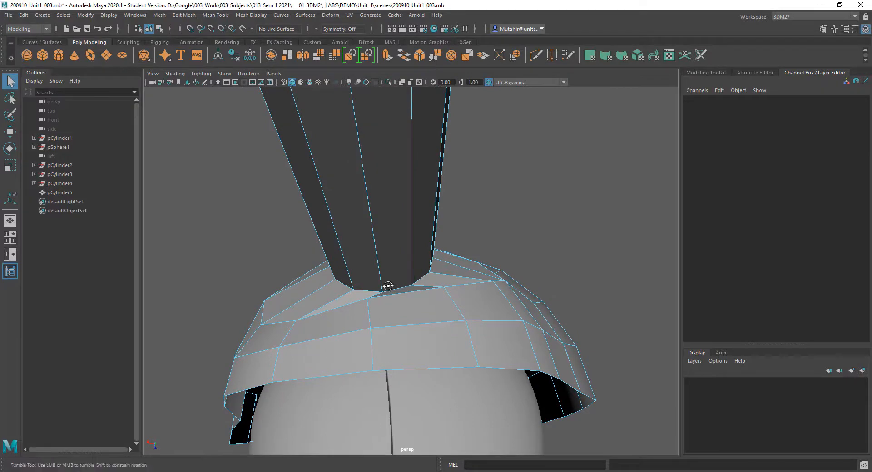
left_click_drag(388, 286, 366, 293, "alt")
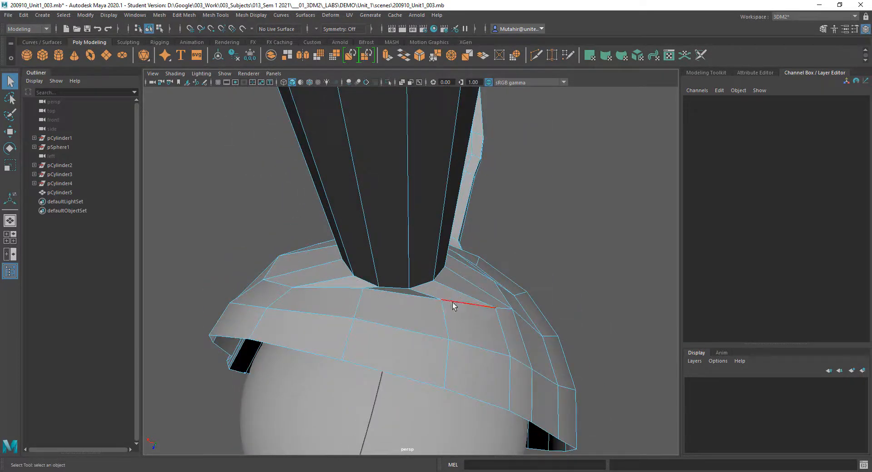
left_click_drag(452, 306, 399, 365, "alt")
right_click_drag(399, 365, 468, 213, "alt")
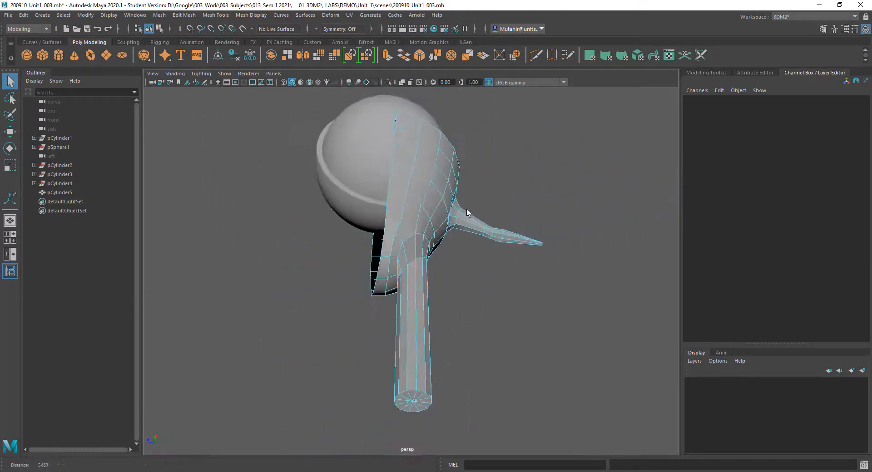
left_click_drag(467, 213, 431, 268, "alt")
right_click_drag(423, 323, 473, 209, "alt")
left_click_drag(472, 208, 426, 311, "alt")
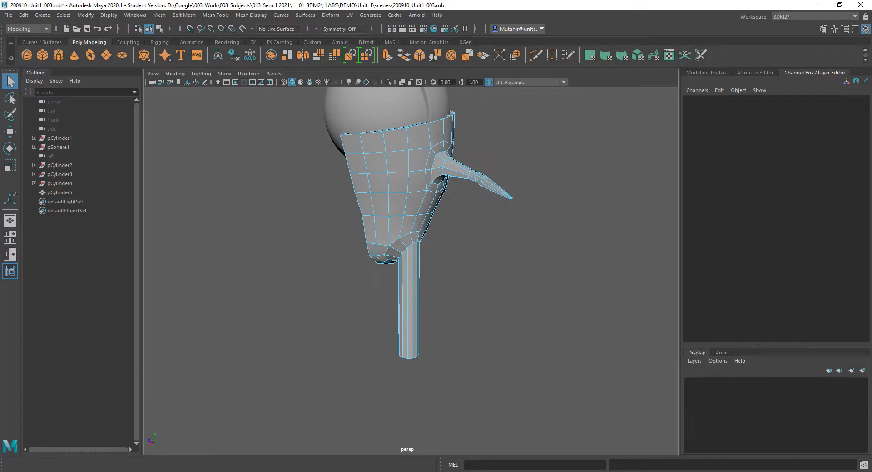
Switch to the browser to read the notes on shaping the hole and tweaking the cylinder's radius, height and subdivision height, and return to Maya
key("alt+Tab")
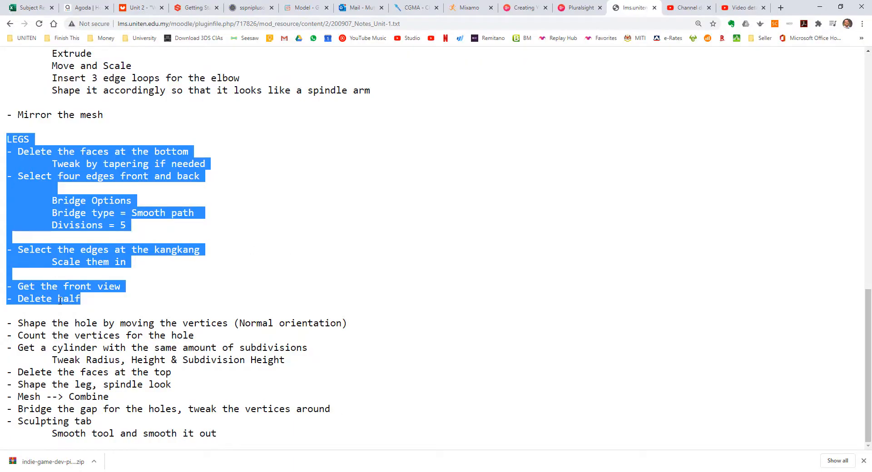
left_click_drag(18, 324, 99, 353)
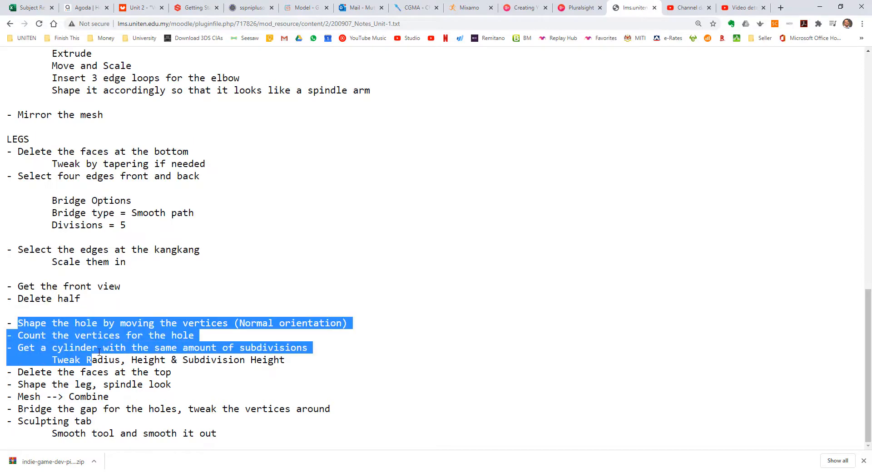
left_click(85, 343)
left_click_drag(41, 348, 64, 372)
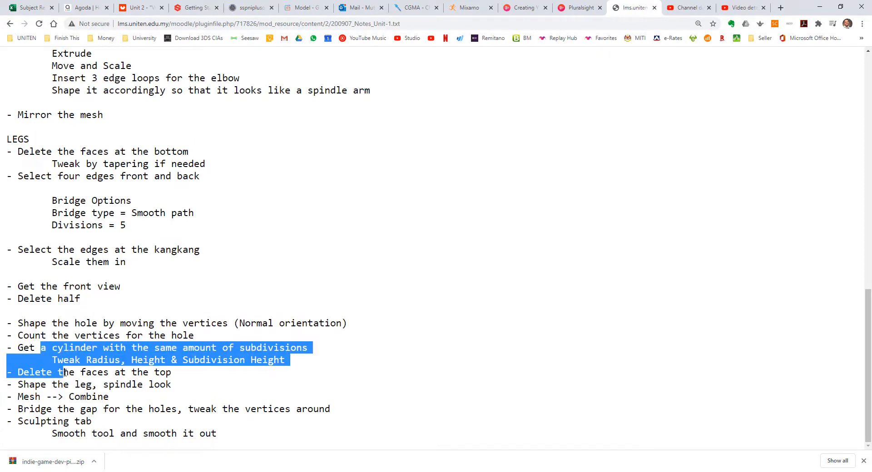
left_click(194, 360)
left_click_drag(200, 360, 283, 362)
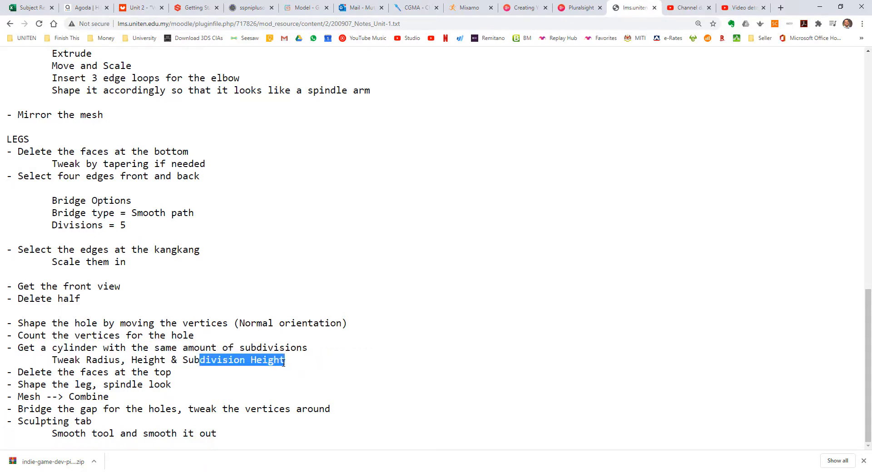
key("alt+Tab")
Lengthen the leg by moving its bottom vertices downward in vertex mode, and clear the selection
left_click_drag(530, 361, 451, 225, "alt")
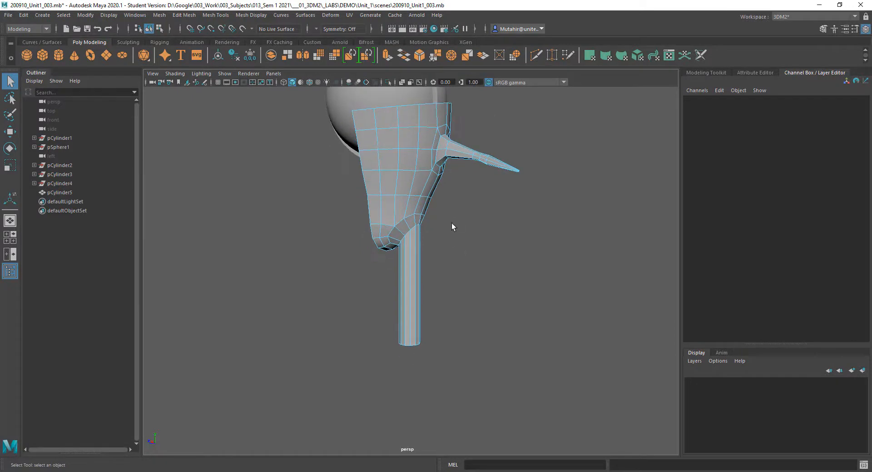
scroll(445, 227, "up", 3)
right_click_drag(424, 241, 385, 249)
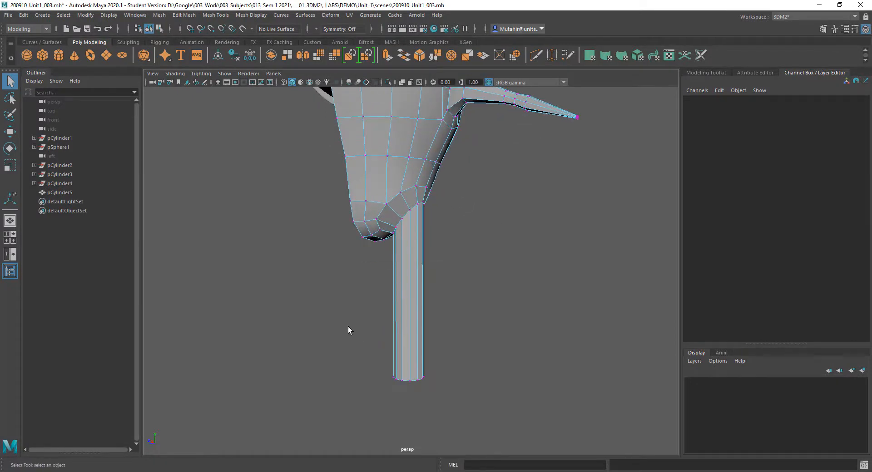
left_click_drag(348, 331, 416, 249)
key("w")
key("q")
mouse_move(415, 242)
right_mouse_down()
mouse_move(415, 222)
mouse_move(415, 241)
right_mouse_up()
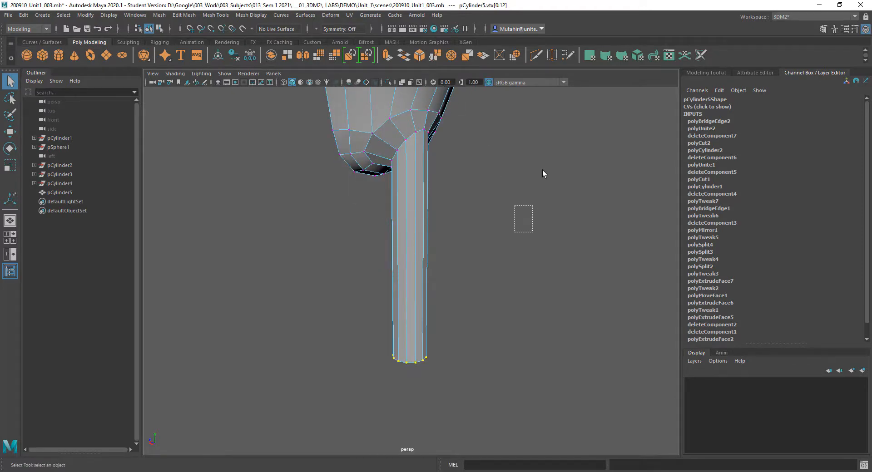
left_click_drag(514, 232, 532, 206)
Try a Multi-Cut edge loop around the middle of the leg, and undo it
key("ctrl+shift+x")
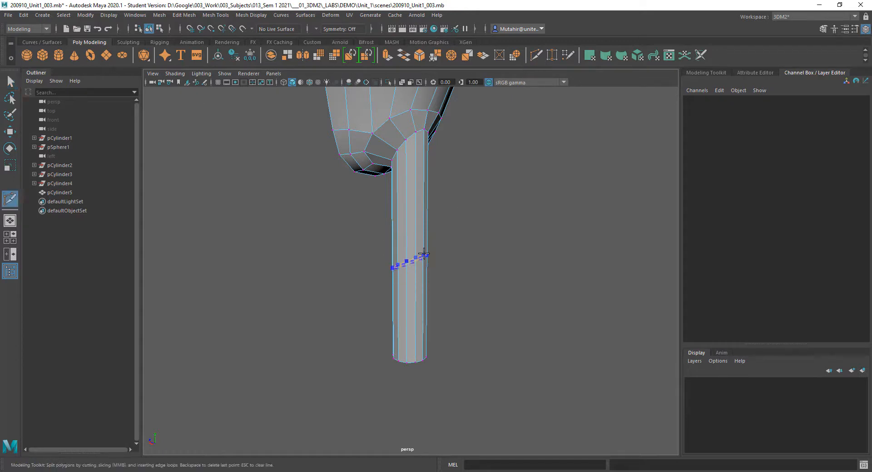
key("q")
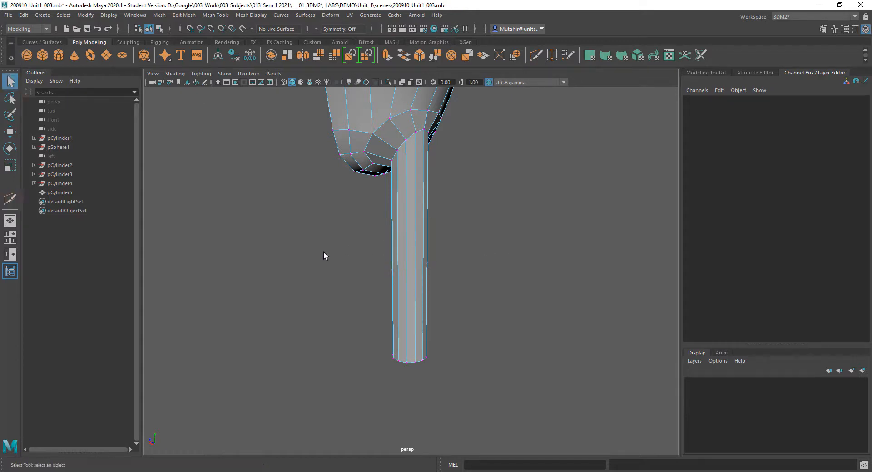
left_click_drag(323, 254, 354, 242, "alt")
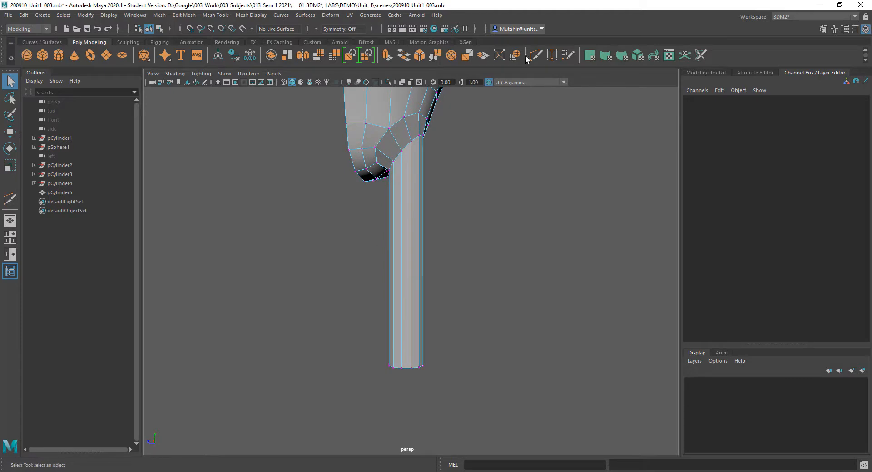
key("ctrl+shift+x")
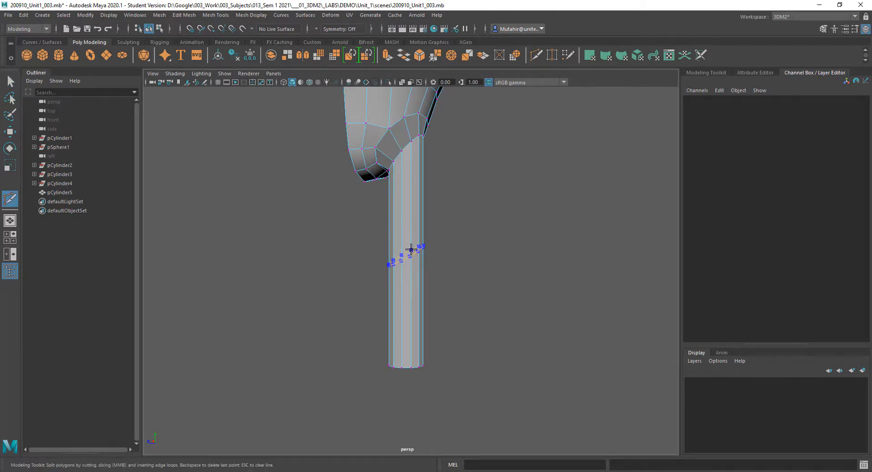
key("q")
left_click_drag(449, 288, 441, 281, "alt")
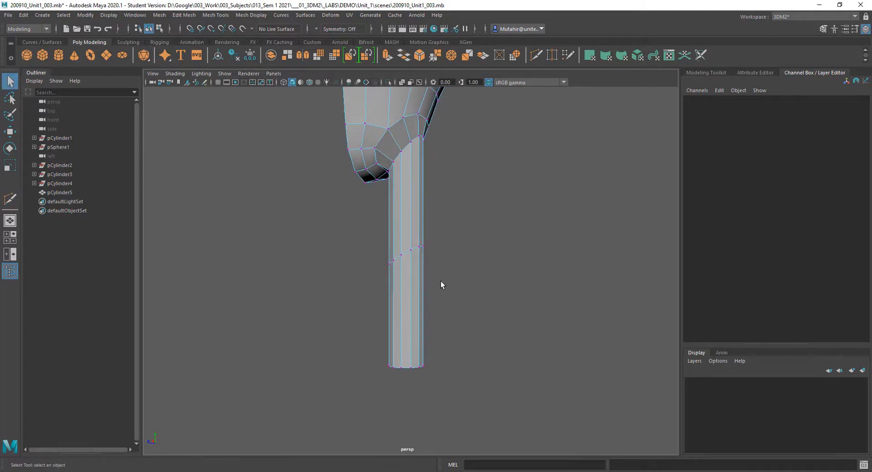
key("ctrl+z")
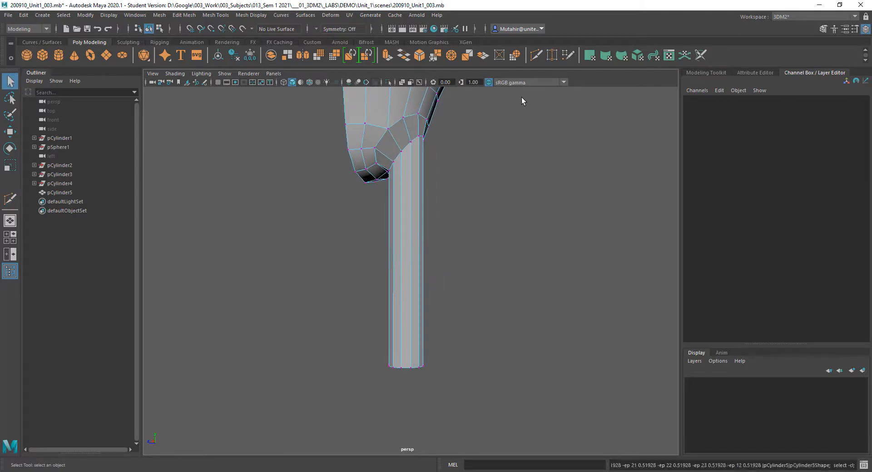
Insert a Multi-Cut edge loop around the leg about halfway down its length
left_click(536, 55)
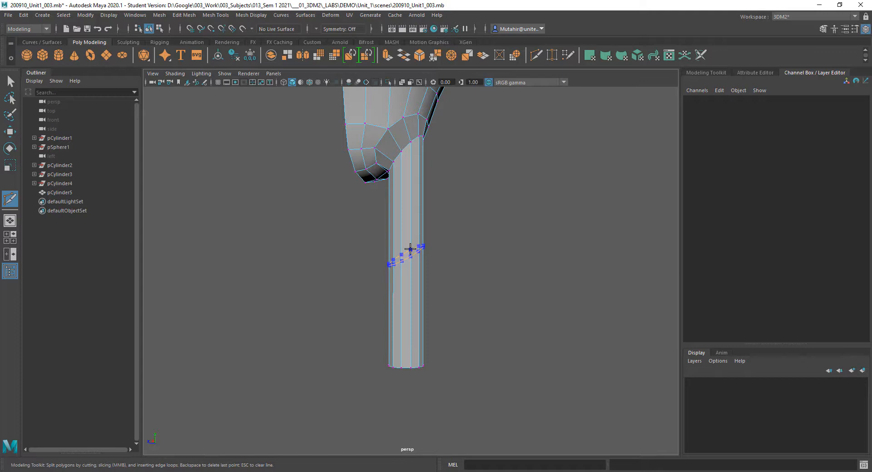
key("q")
left_click_drag(436, 284, 443, 287, "alt")
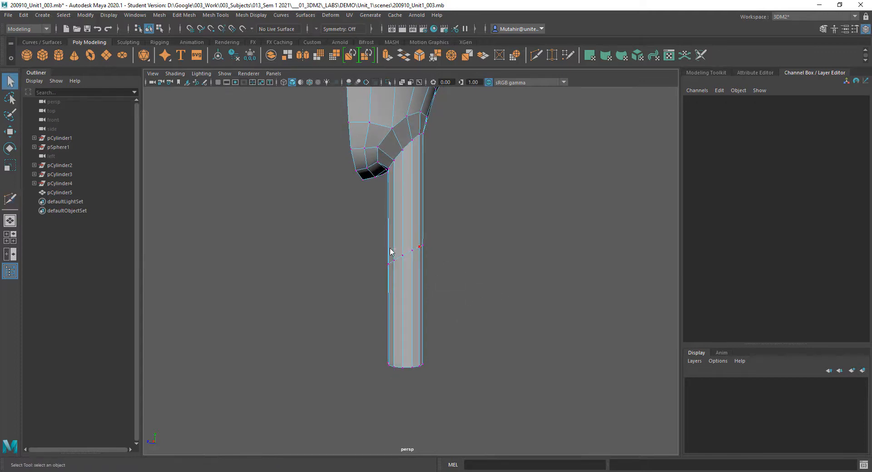
Select the new mid-leg loop's vertices through the mesh in wireframe and scale them vertically so the slanted loop becomes level
right_click_drag(390, 252, 366, 243)
left_click_drag(468, 287, 468, 291)
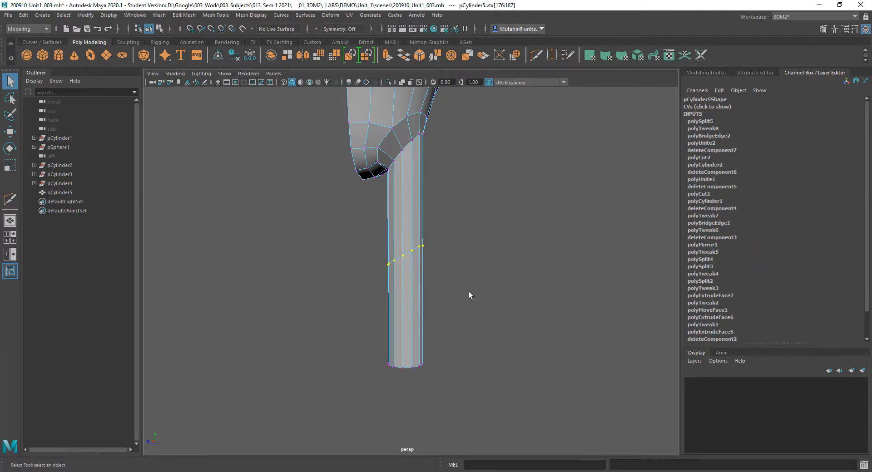
key("4")
key("r")
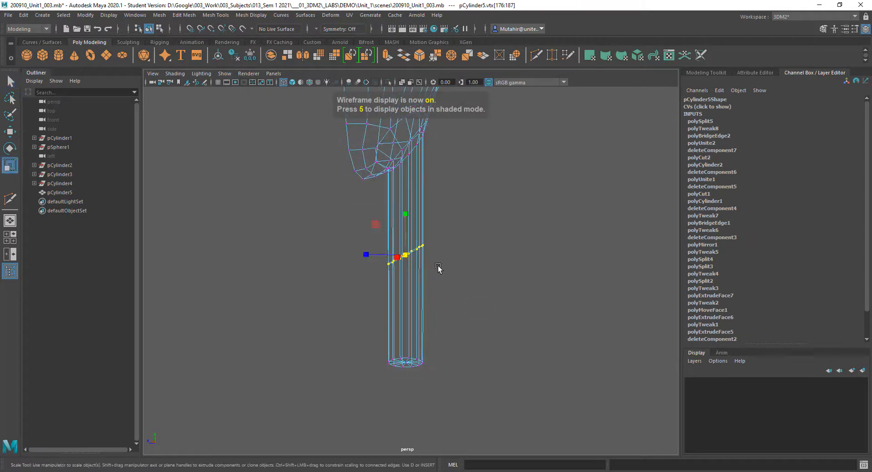
mouse_move(405, 214)
left_mouse_down()
mouse_move(409, 293)
mouse_move(382, 281)
mouse_move(452, 284)
mouse_move(395, 284)
mouse_move(362, 268)
mouse_move(290, 283)
mouse_move(408, 268)
mouse_move(496, 284)
mouse_move(383, 285)
mouse_move(469, 276)
mouse_move(443, 281)
left_mouse_up()
key("5")
key("q")
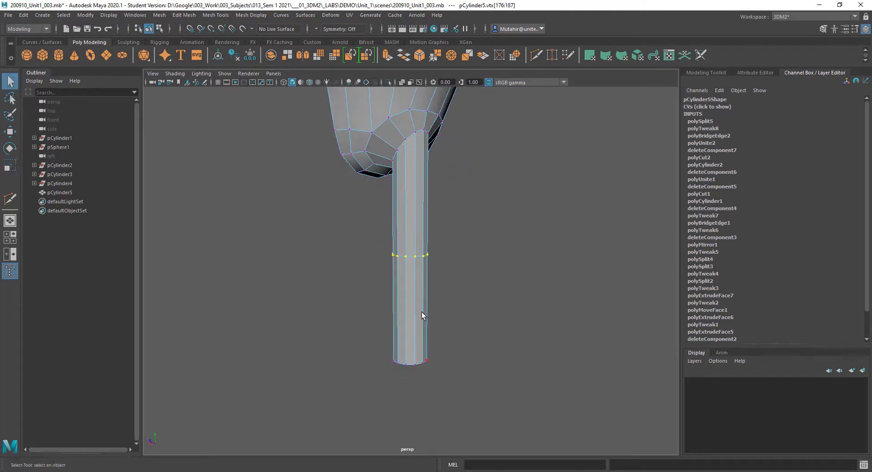
Scale the vertices of the mid-leg loop and the leg's bottom end inward together to slim the lower leg
key("r")
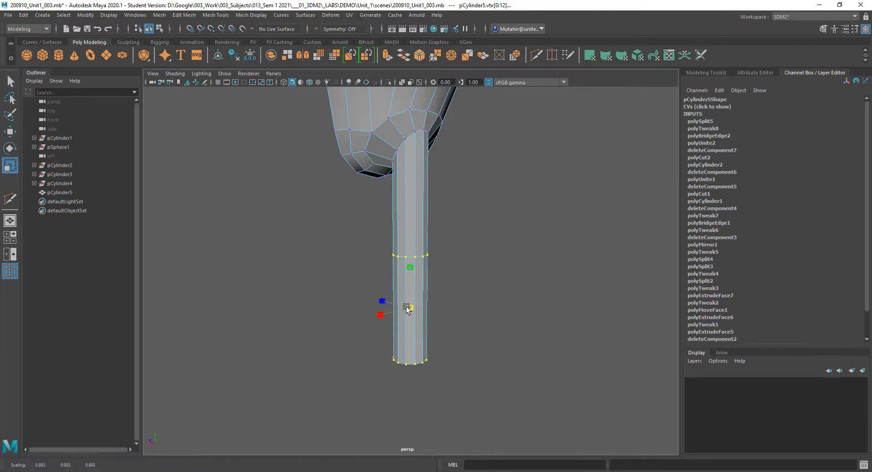
left_click_drag(410, 309, 405, 308)
key("q")
mouse_move(483, 227)
middle_mouse_down("alt")
mouse_move(474, 368)
mouse_move(484, 229)
middle_mouse_up("alt")
scroll(482, 221, "up", 3)
key("r")
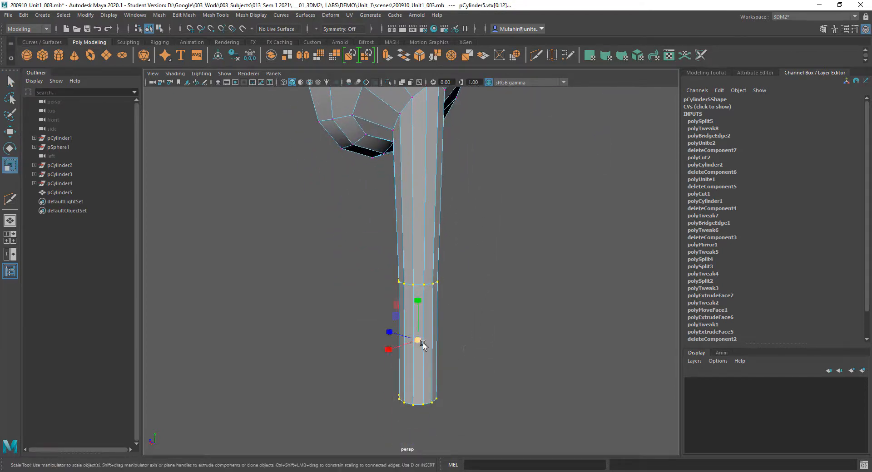
left_click_drag(423, 344, 411, 343)
key("q")
Raise the knee loop's vertices and shift them along the X axis so the leg bends at the knee
left_click_drag(378, 286, 496, 342)
key("w")
left_click_drag(419, 254, 422, 211)
key("q")
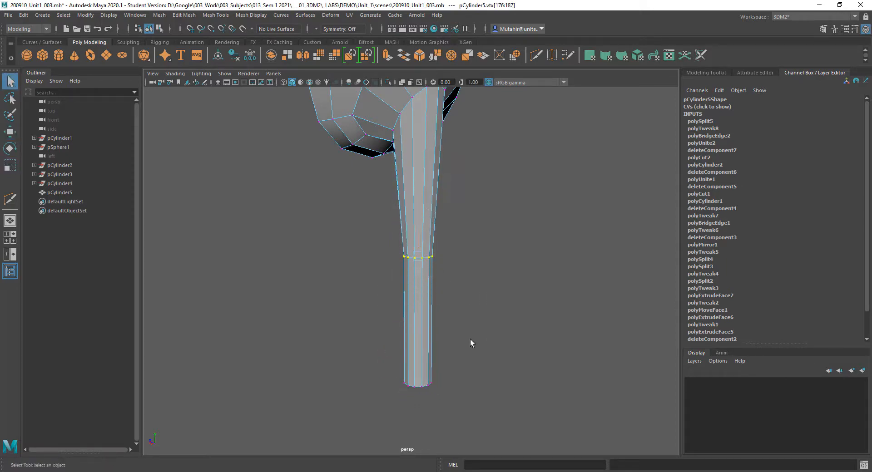
left_click_drag(470, 343, 432, 279, "alt")
key("w")
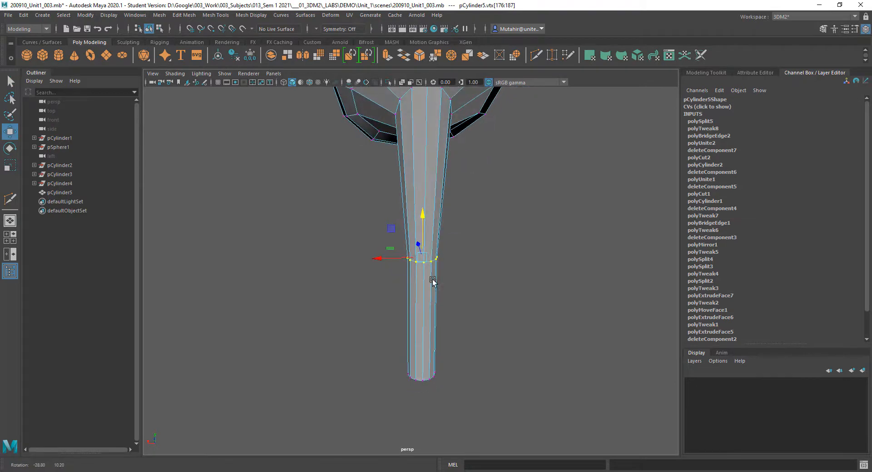
left_click_drag(383, 256, 372, 268)
key("q")
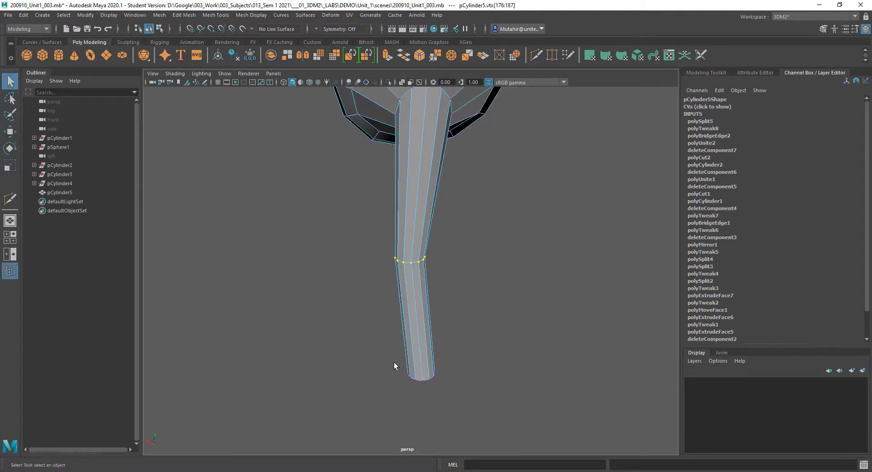
Scale the leg's bottom vertices inward to narrow the ankle, fine-tune the knee loop, and clear the selection
left_click_drag(394, 363, 435, 390)
key("r")
left_click_drag(381, 375, 415, 375)
key("q")
left_click_drag(383, 305, 403, 267, "alt")
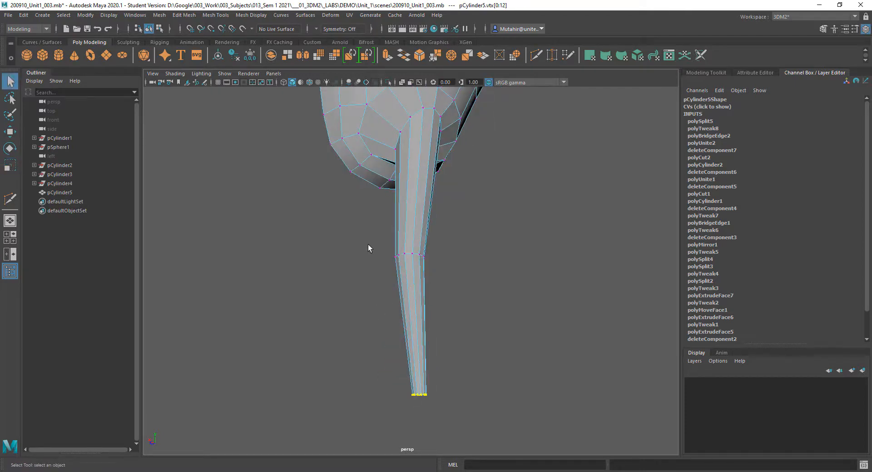
left_click_drag(368, 244, 406, 264)
key("w")
key("r")
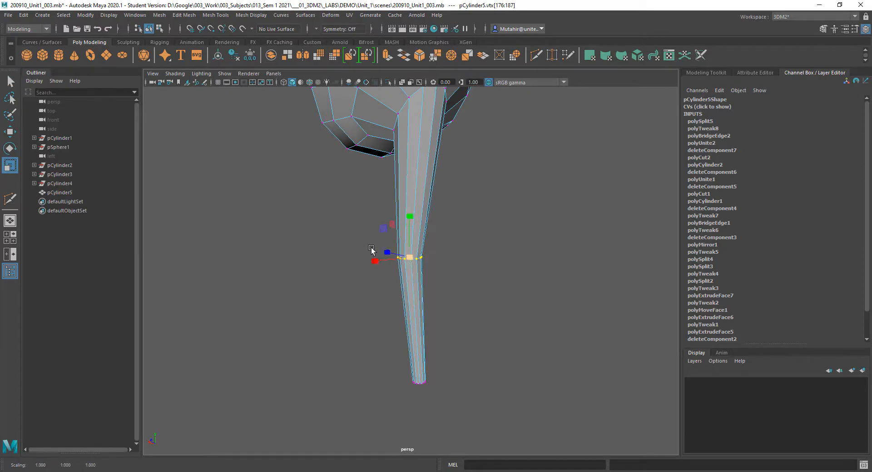
left_click(475, 378)
Insert an edge loop around the lower leg, a little above the midpoint between knee and ankle
left_click_drag(475, 377, 433, 293, "alt")
left_click_drag(457, 216, 441, 279, "alt")
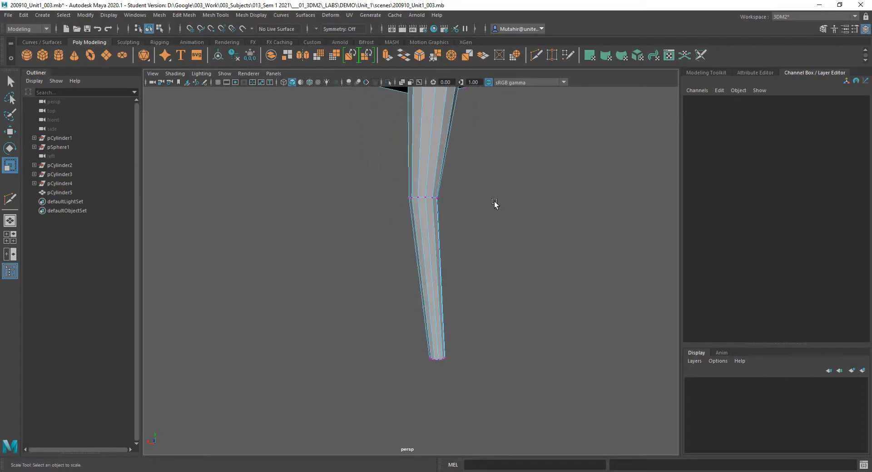
key("y")
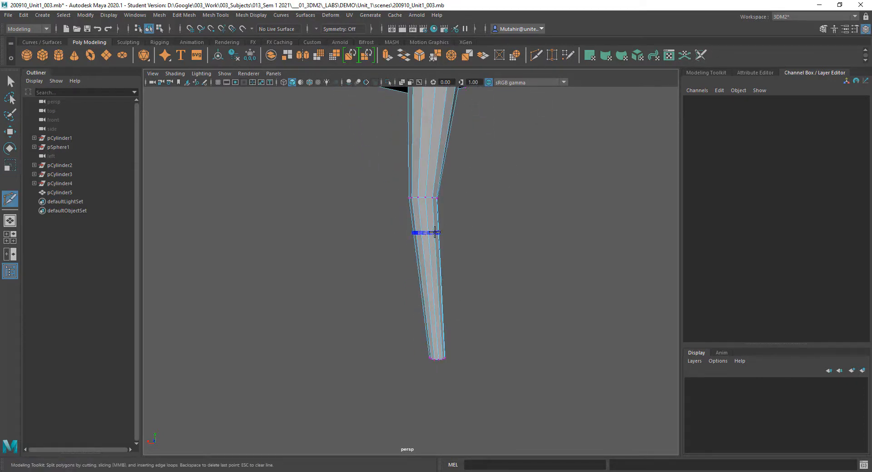
left_click(438, 261, "ctrl")
key("q")
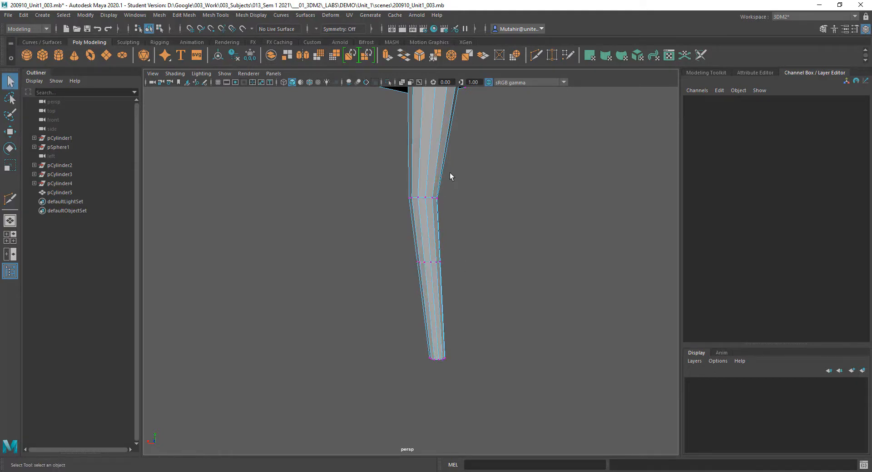
Insert another edge loop around the upper thigh, a short way below the joint with the torso
middle_click_drag(477, 178, 471, 255, "alt")
key("g")
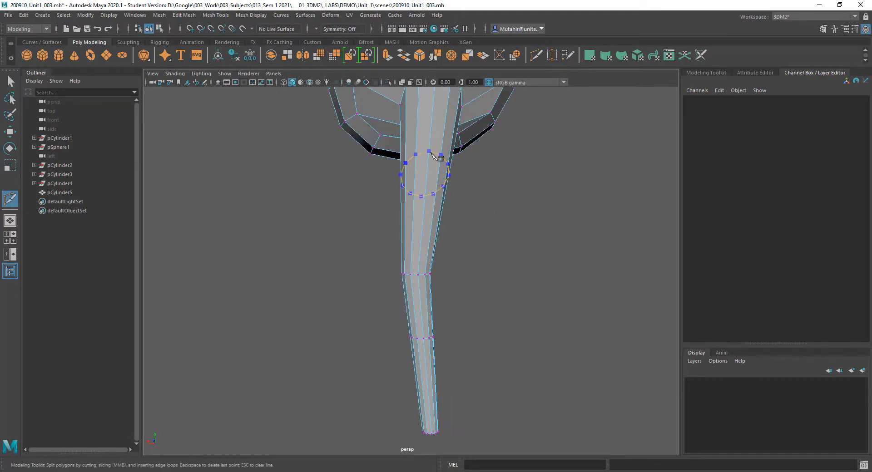
left_click_drag(404, 200, 452, 219, "alt")
middle_click_drag(449, 204, 444, 238, "alt")
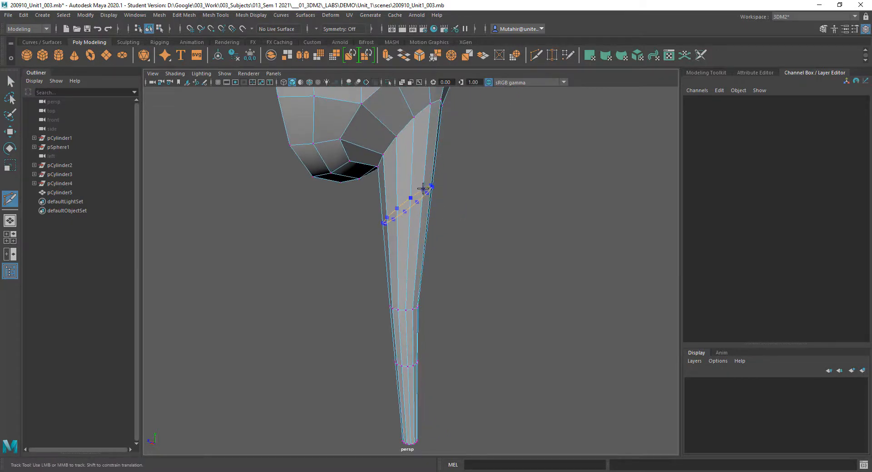
left_click(423, 189, "ctrl")
key("q")
Select all vertices of the thigh loop and scale them up uniformly by about 1.1 to thicken the thigh
left_click_drag(382, 241, 409, 221, "alt")
mouse_move(415, 186)
right_mouse_down()
mouse_move(416, 171)
mouse_move(404, 200)
mouse_move(400, 191)
mouse_move(430, 195)
right_mouse_up()
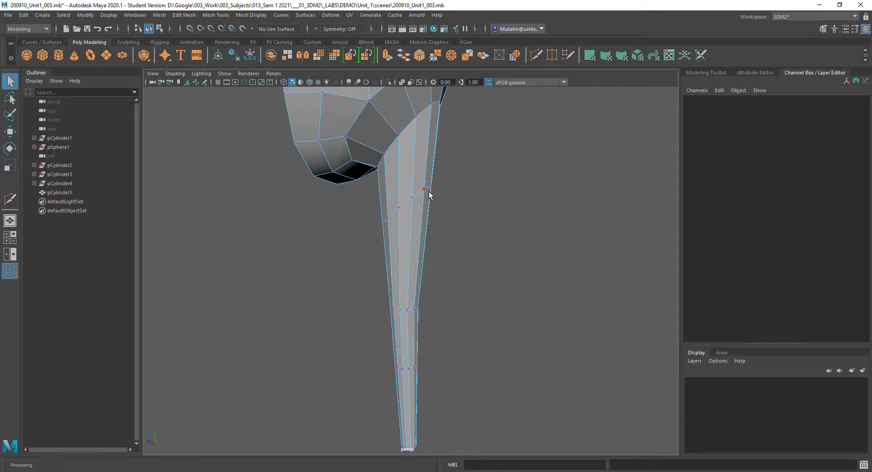
left_click_drag(344, 260, 469, 192)
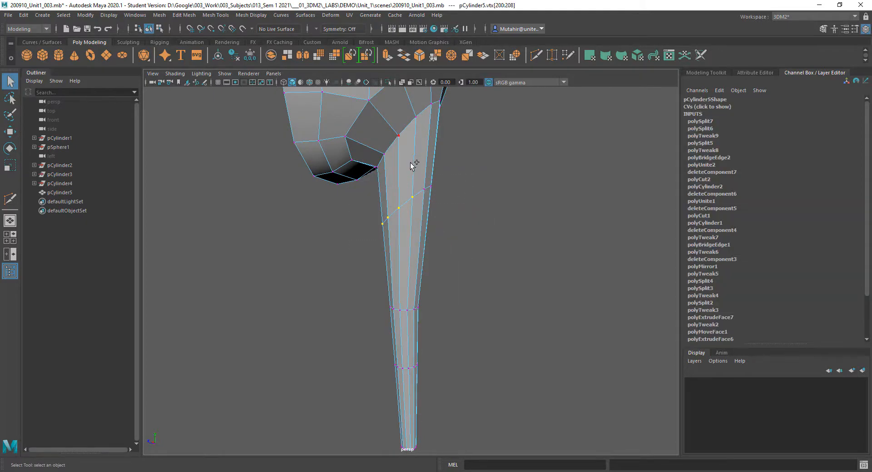
key("r")
key("4")
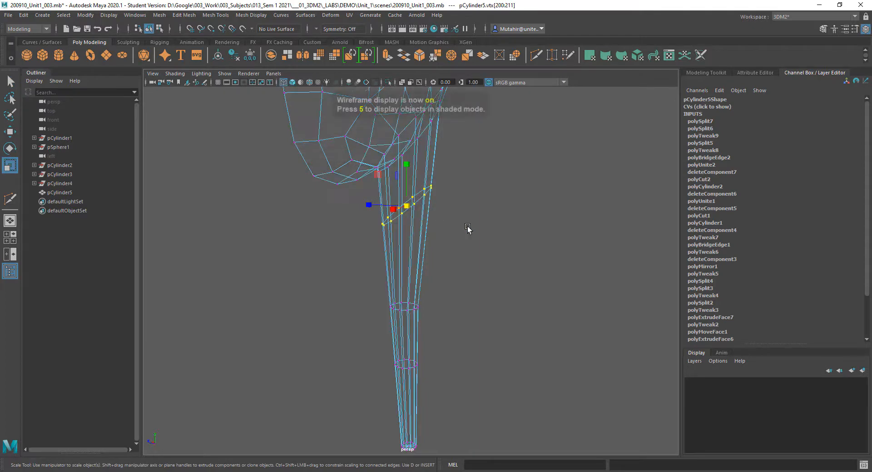
mouse_move(469, 230)
left_mouse_down("alt")
mouse_move(425, 230)
mouse_move(457, 235)
mouse_move(409, 205)
left_mouse_up("alt")
key("5")
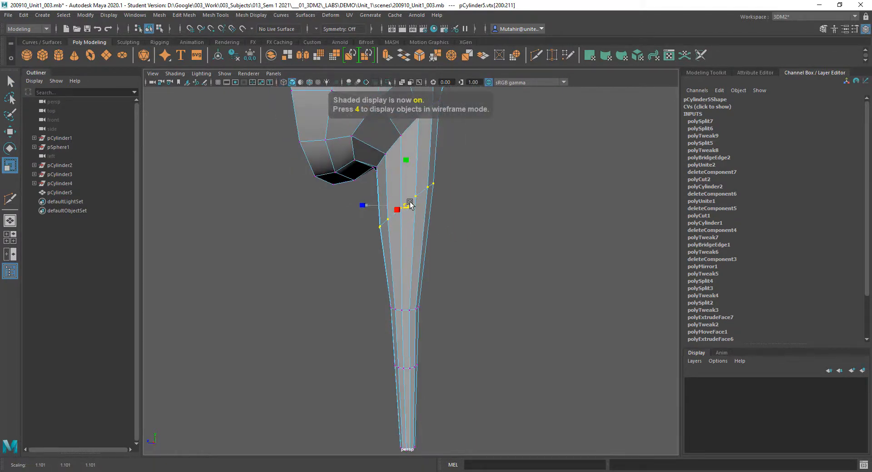
key("q")
Scale the loop below the knee outward by about 1.3, move it up close to the knee, and clear the selection
middle_click_drag(410, 196, 422, 241, "alt")
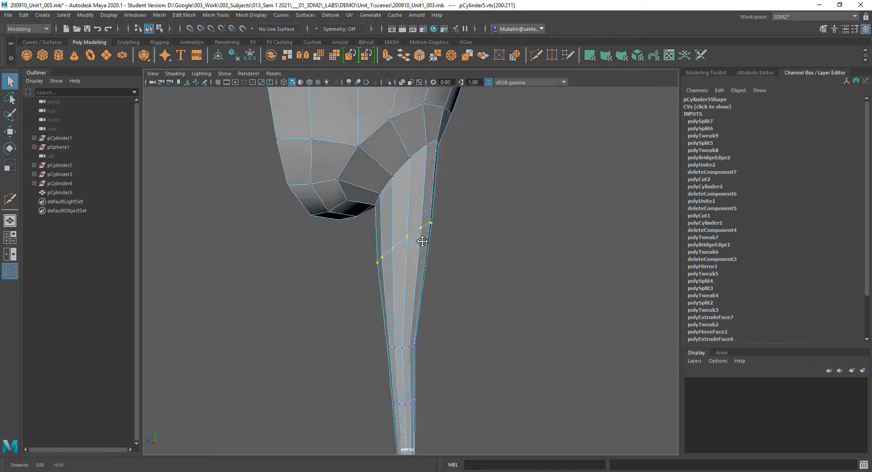
left_click_drag(422, 242, 371, 279, "alt")
key("r")
left_click_drag(409, 320, 414, 319)
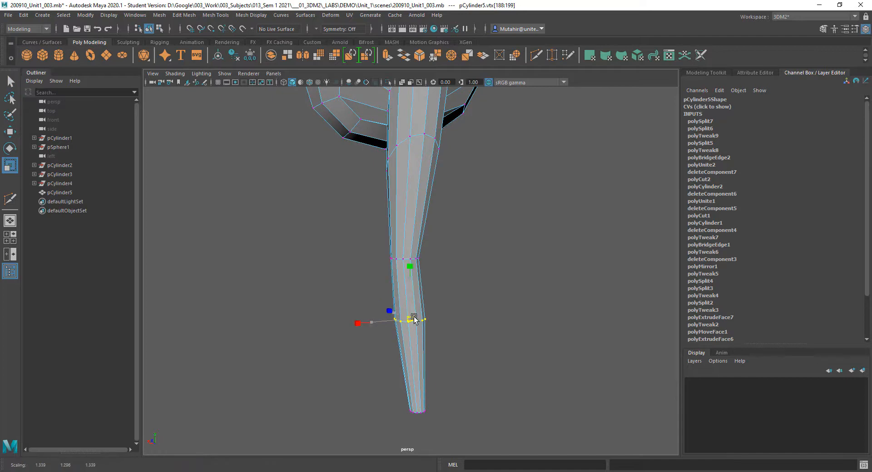
key("w")
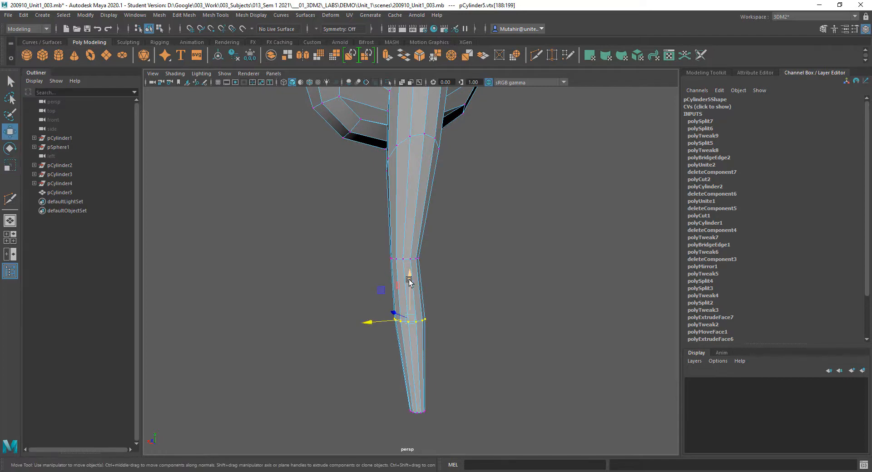
left_click_drag(411, 282, 413, 301)
key("q")
left_click(519, 339)
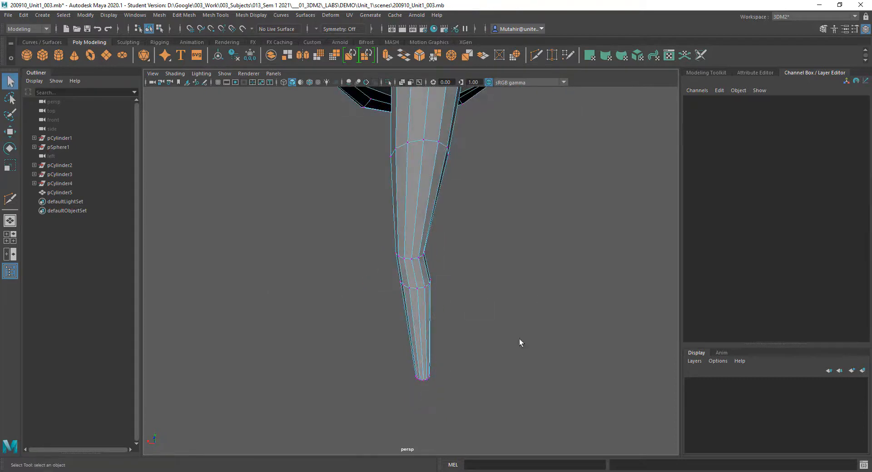
Return to object mode with nothing selected and examine the leg's shape and proportions against the whole smoothed character
left_click_drag(519, 339, 422, 227, "alt")
right_click_drag(423, 227, 423, 224, "alt")
left_click_drag(424, 225, 374, 273, "alt")
right_click_drag(478, 200, 478, 207, "alt")
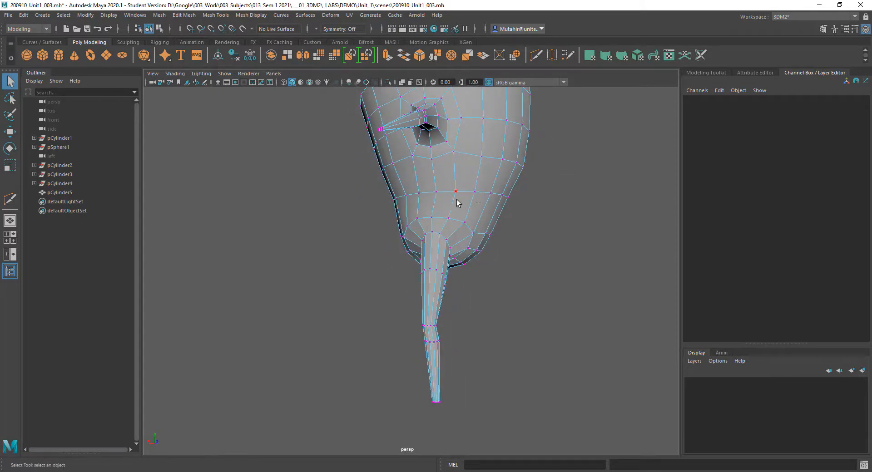
right_click(458, 203)
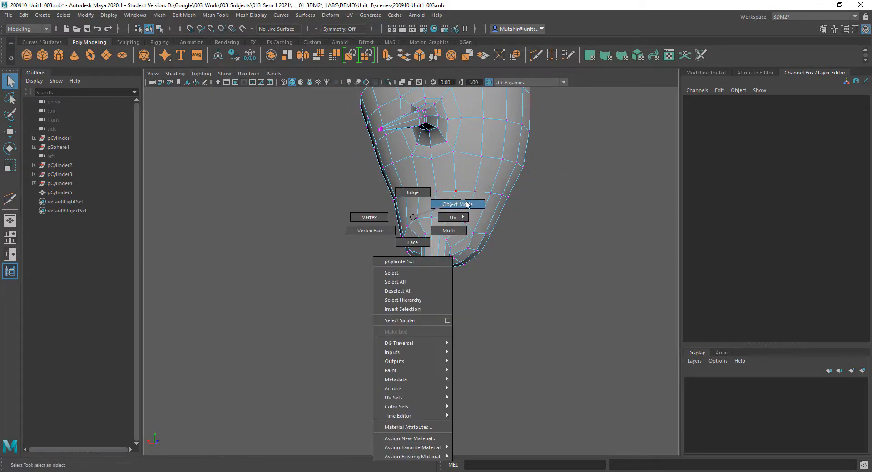
left_click(466, 204)
left_click(566, 276)
mouse_move(566, 276)
left_mouse_down("alt")
mouse_move(514, 271)
mouse_move(555, 288)
left_mouse_up("alt")
right_click_drag(554, 288, 477, 200, "alt")
left_click_drag(477, 200, 449, 220, "alt")
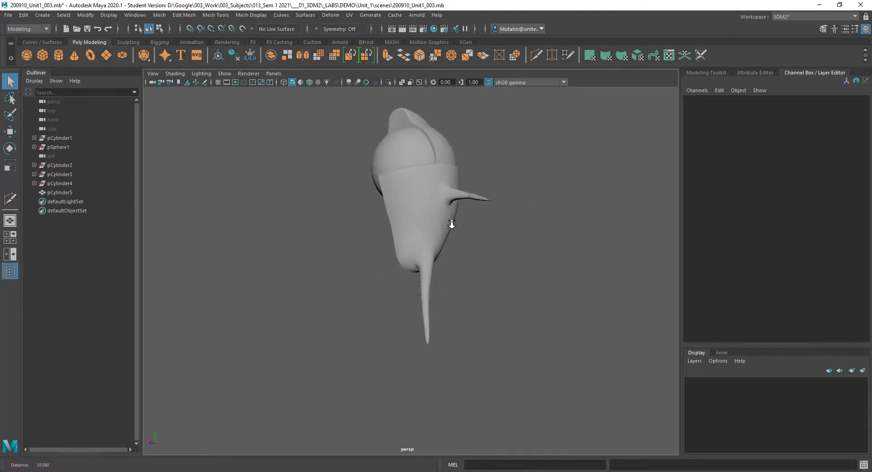
Smooth the joint between leg and torso on the body mesh with the Smooth sculpting tool, using an enlarged brush
left_click(447, 231)
right_click_drag(473, 174, 480, 233, "alt")
left_click_drag(481, 233, 389, 221, "alt")
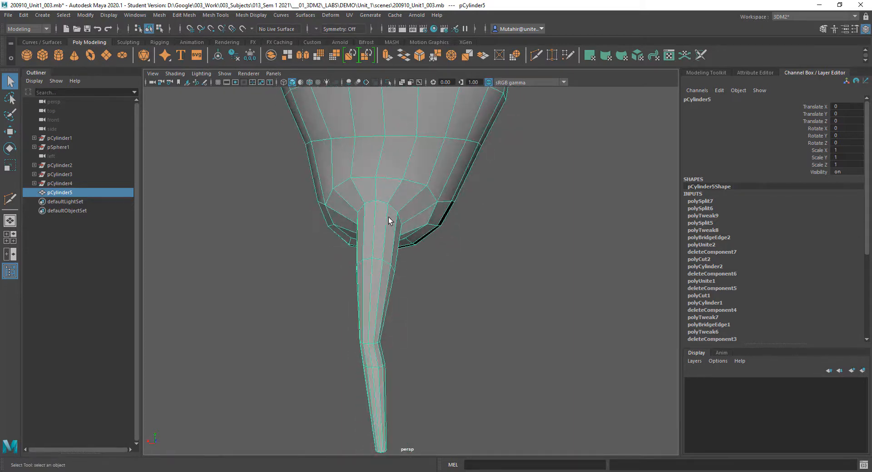
left_click(129, 43)
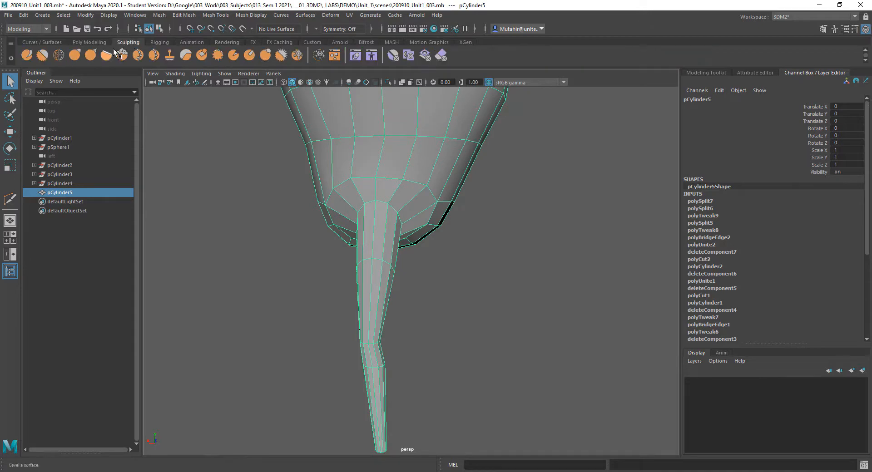
left_click(43, 55)
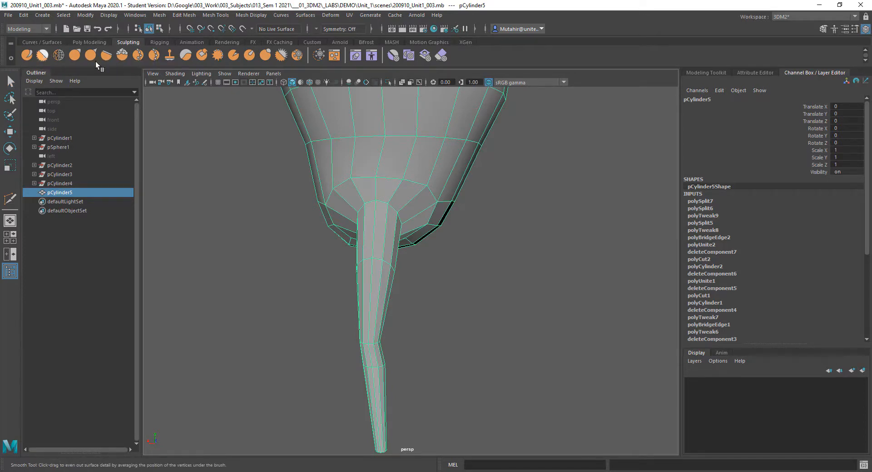
middle_click_drag(401, 195, 400, 209, "alt")
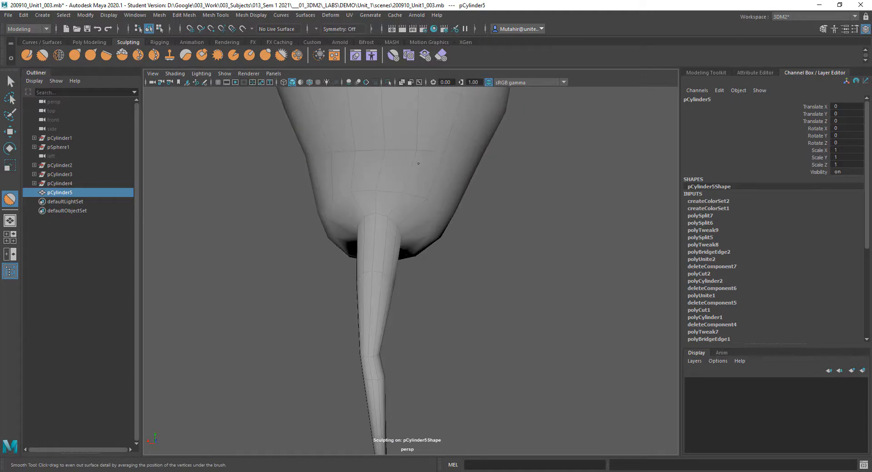
scroll(394, 208, "up", 3)
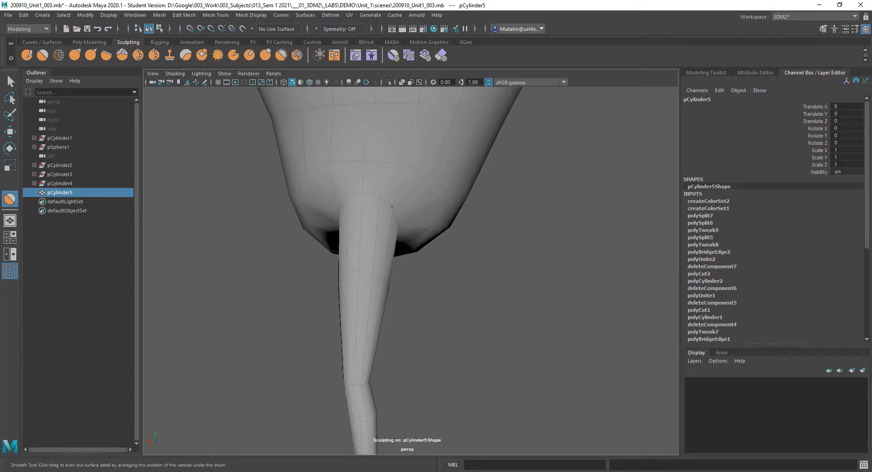
key("b")
mouse_move(391, 207)
left_mouse_down()
mouse_move(423, 206)
mouse_move(393, 212)
mouse_move(397, 197)
mouse_move(404, 203)
mouse_move(374, 205)
mouse_move(355, 224)
mouse_move(410, 186)
left_mouse_up()
mouse_move(411, 187)
left_mouse_down()
mouse_move(403, 194)
mouse_move(419, 209)
left_mouse_up()
left_click_drag(472, 195, 393, 175, "alt")
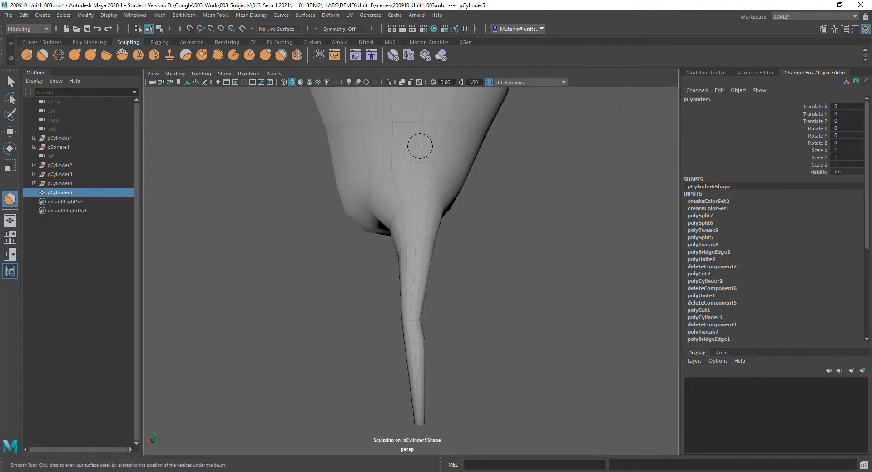
mouse_move(420, 146)
left_mouse_down("alt")
mouse_move(409, 193)
mouse_move(416, 153)
left_mouse_up("alt")
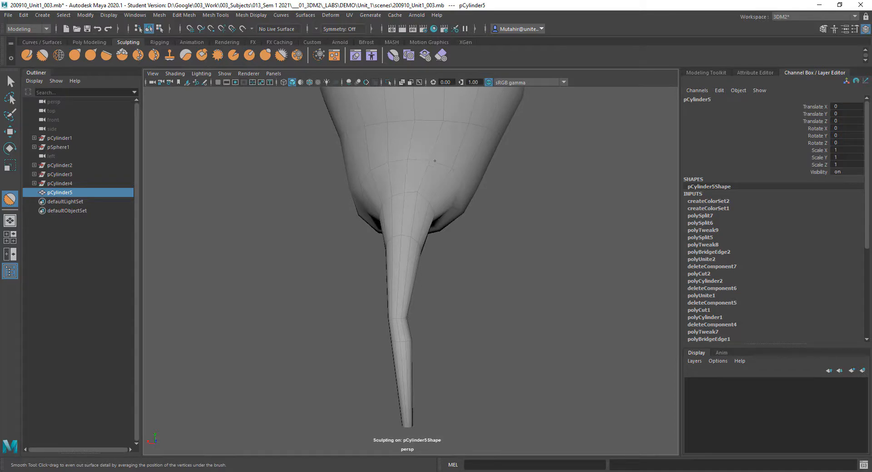
Leave sculpting, show the body mesh in smooth preview, and examine the leg joint and overall shape from several angles
mouse_move(429, 177)
left_mouse_down("alt")
mouse_move(398, 170)
mouse_move(355, 195)
mouse_move(387, 255)
mouse_move(453, 230)
mouse_move(444, 234)
mouse_move(447, 223)
left_mouse_up("alt")
key("q")
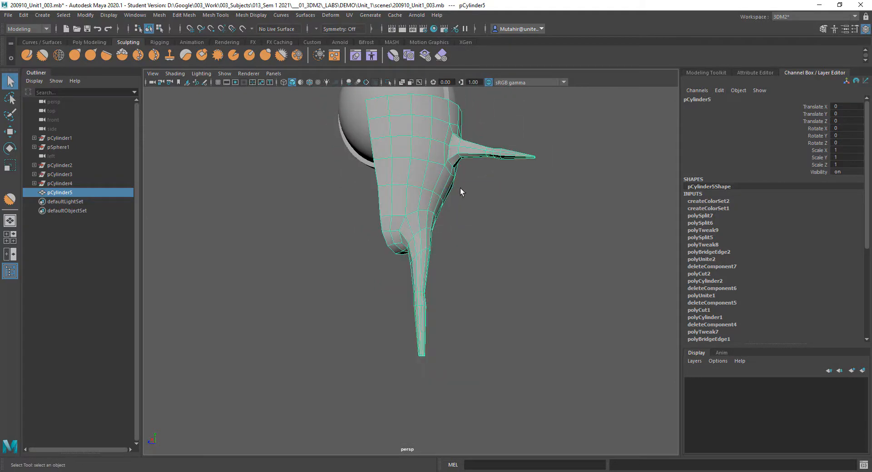
key("3")
left_click(486, 246)
left_click_drag(486, 246, 440, 227, "alt")
right_click_drag(440, 228, 442, 225, "alt")
left_click_drag(440, 225, 400, 227, "alt")
mouse_move(457, 114)
left_mouse_down("alt")
mouse_move(463, 245)
mouse_move(394, 247)
mouse_move(395, 238)
mouse_move(479, 226)
mouse_move(304, 189)
left_mouse_up("alt")
Smooth the joint between arm and torso on the unsmoothed body mesh with the Smooth sculpting tool, and clear the selection
left_click(445, 222)
key("1")
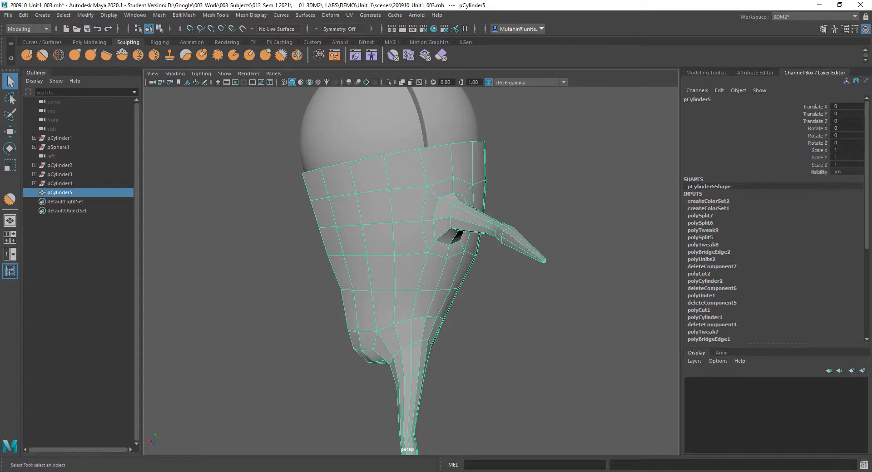
key("y")
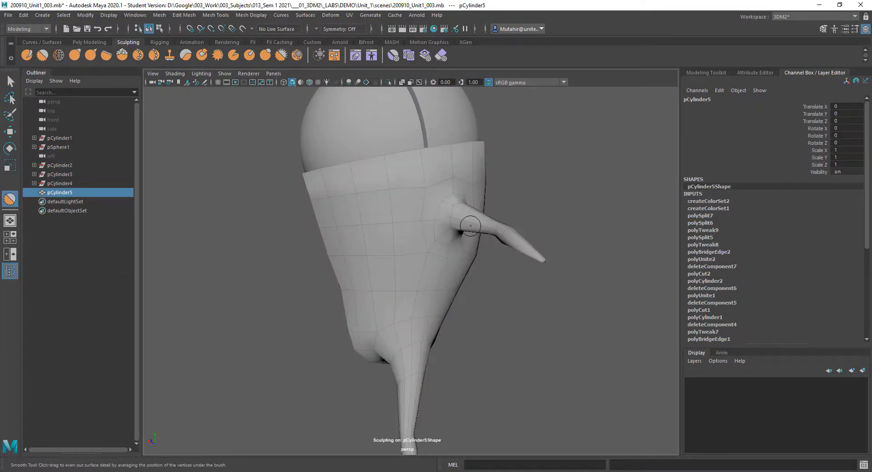
mouse_move(471, 226)
left_mouse_down("alt")
mouse_move(414, 226)
mouse_move(433, 200)
left_mouse_up("alt")
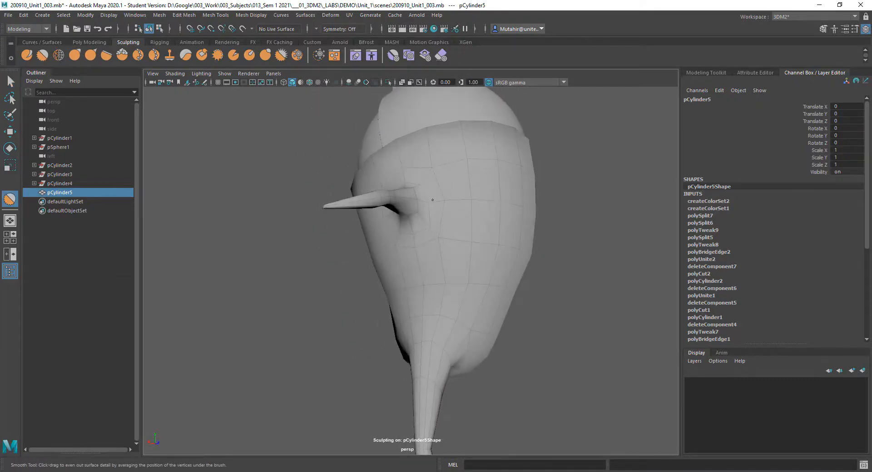
mouse_move(429, 247)
left_mouse_down("alt")
mouse_move(407, 222)
mouse_move(428, 216)
mouse_move(434, 236)
left_mouse_up("alt")
key("1")
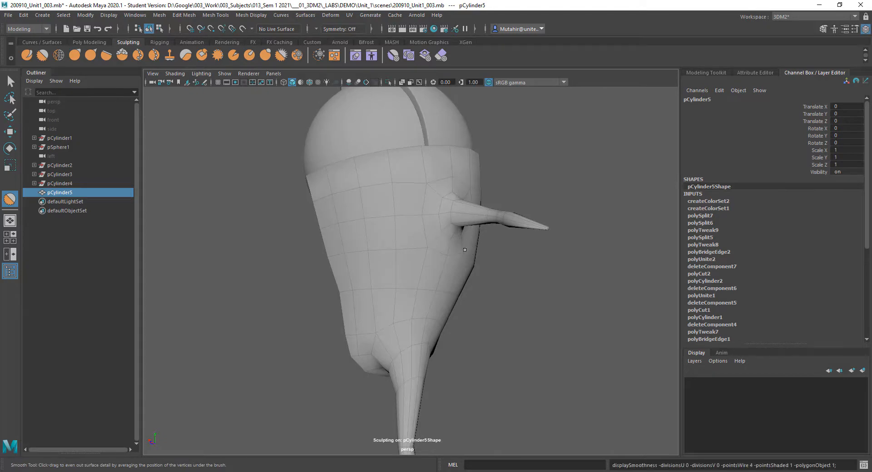
key("q")
left_click(500, 266)
Show the body mesh in smooth preview and examine the arm and leg joints against the whole character
left_click_drag(500, 266, 411, 234, "alt")
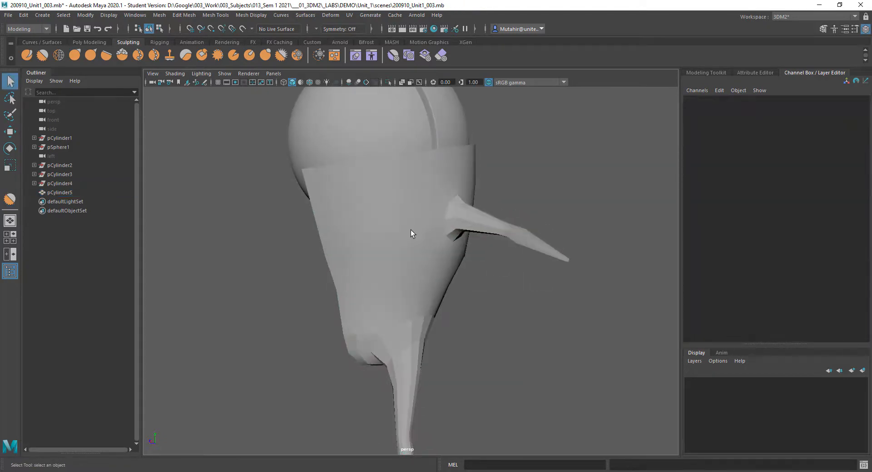
left_click(410, 234)
left_click(508, 282)
mouse_move(508, 282)
left_mouse_down("alt")
mouse_move(500, 317)
mouse_move(424, 321)
mouse_move(360, 287)
mouse_move(428, 303)
mouse_move(445, 317)
mouse_move(469, 296)
left_mouse_up("alt")
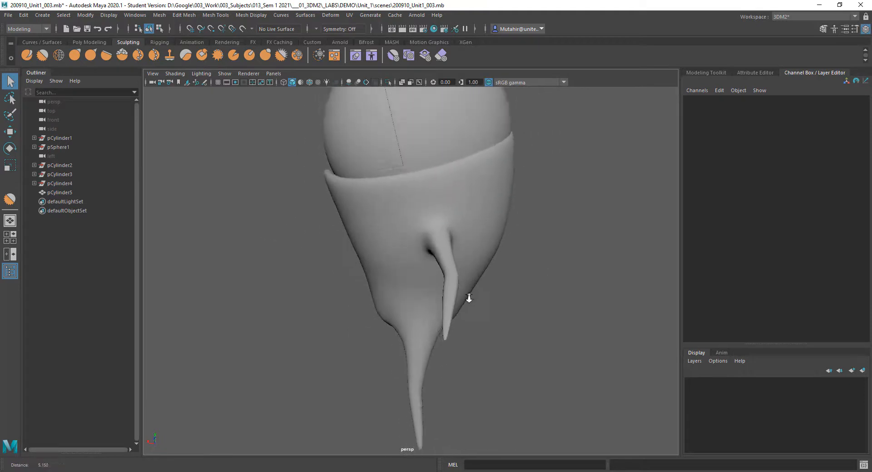
right_click_drag(469, 295, 391, 274, "alt")
mouse_move(392, 274)
left_mouse_down("alt")
mouse_move(456, 251)
mouse_move(388, 260)
mouse_move(459, 266)
left_mouse_up("alt")
Mirror the half body mesh across the world Z axis in the positive direction, cutting the geometry and merging the border
left_click(417, 265)
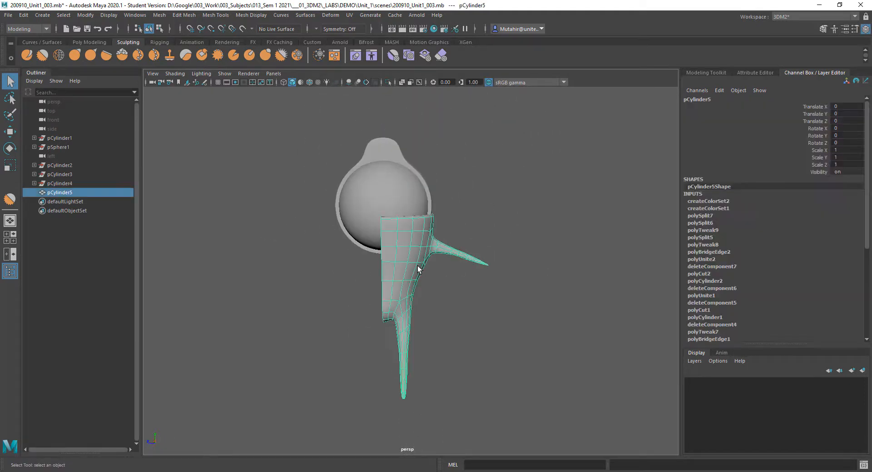
middle_click_drag(417, 266, 466, 207, "alt")
right_click_drag(466, 207, 462, 236, "alt")
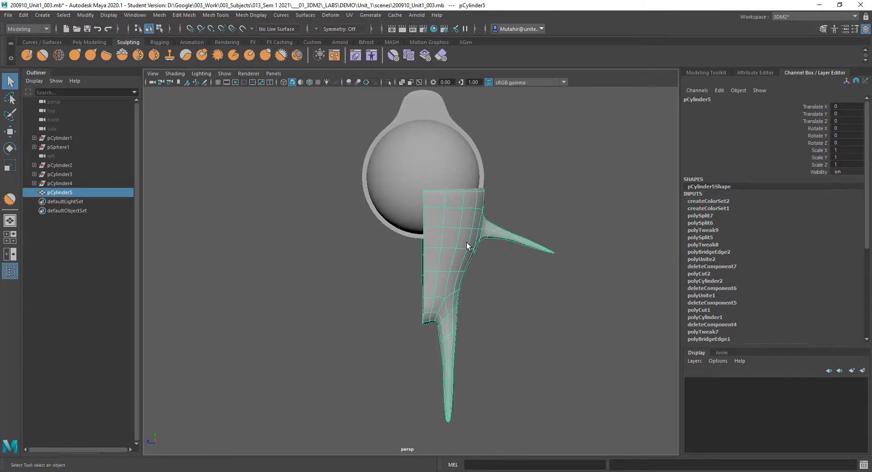
left_click_drag(444, 238, 441, 260, "alt")
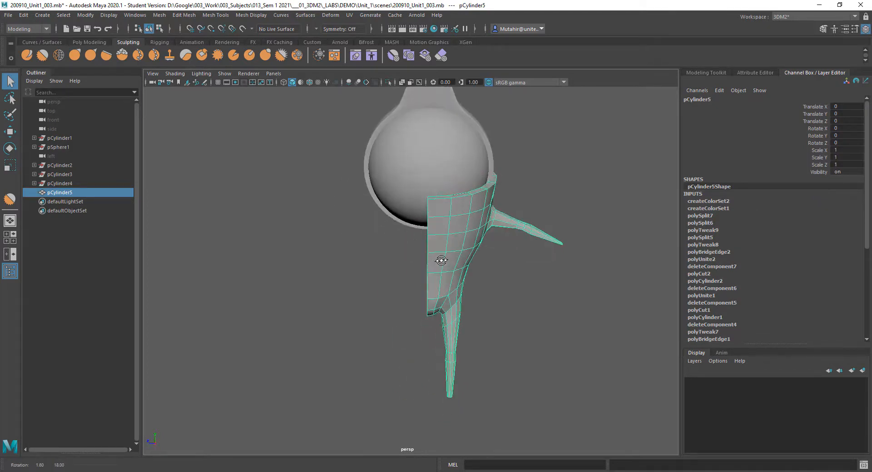
left_click(159, 15)
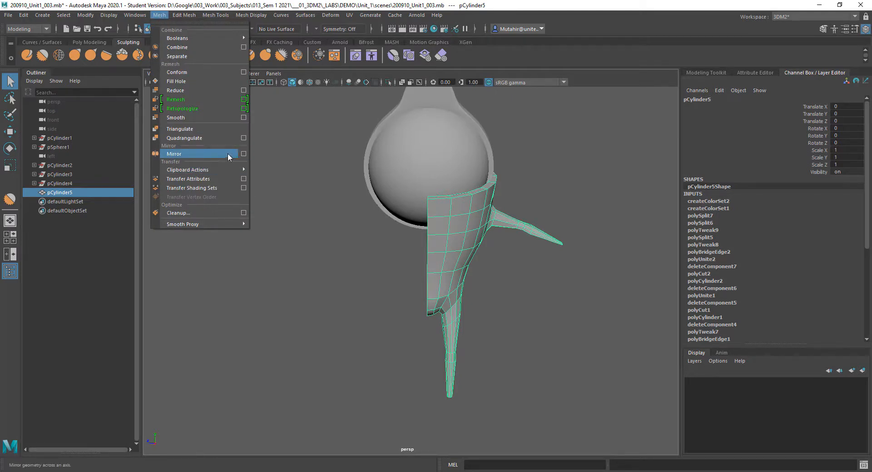
left_click(184, 154)
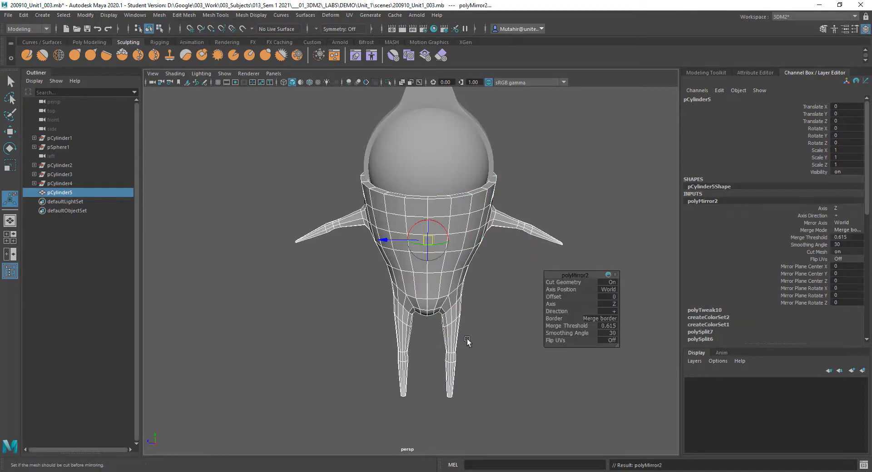
Display the mirrored body mesh in smooth preview, clear the selection, and check the full character from the front
left_click(492, 316)
left_click(431, 276)
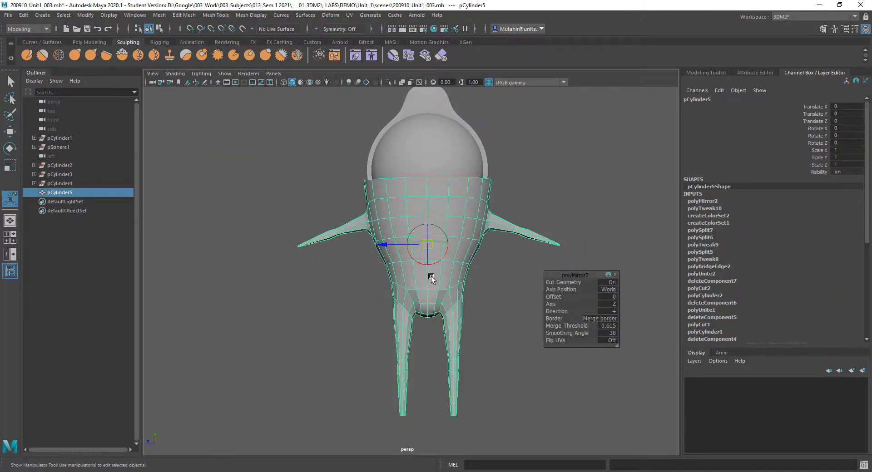
key("3")
left_click(495, 313)
mouse_move(495, 313)
left_mouse_down("alt")
mouse_move(444, 198)
mouse_move(379, 321)
mouse_move(516, 321)
mouse_move(493, 319)
left_mouse_up("alt")
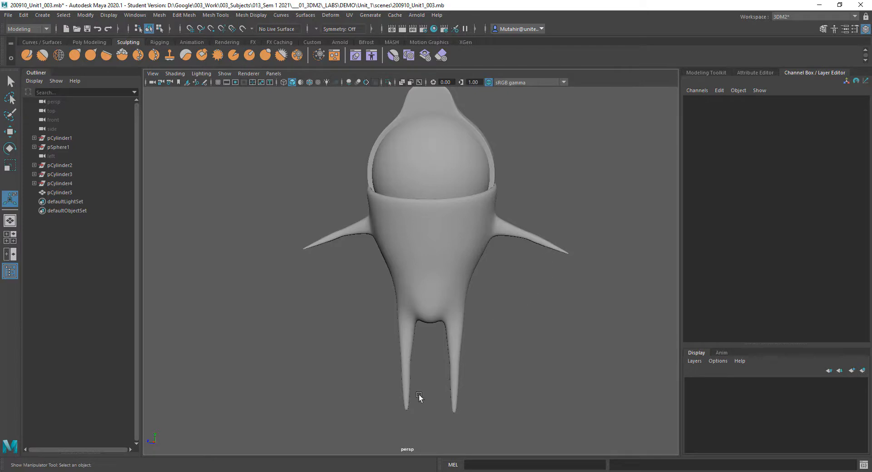
left_click_drag(481, 399, 514, 339, "alt")
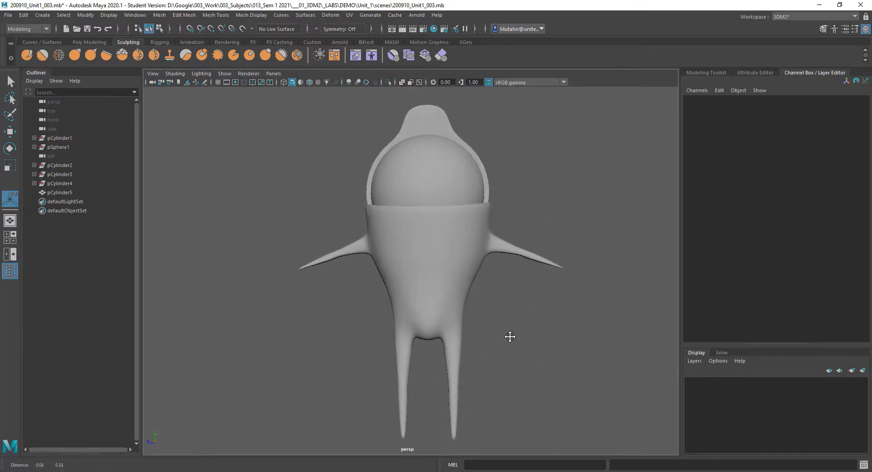